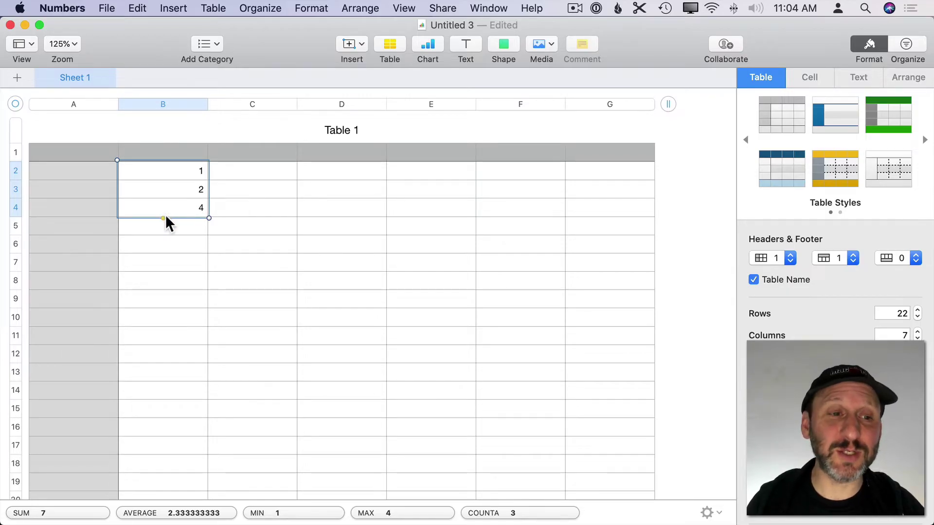
Autofill the 1, 2, 4 pattern down column B to the table's last row and across toward column F.
left_click_drag(163, 218, 160, 501)
scroll(204, 160, "up", 2)
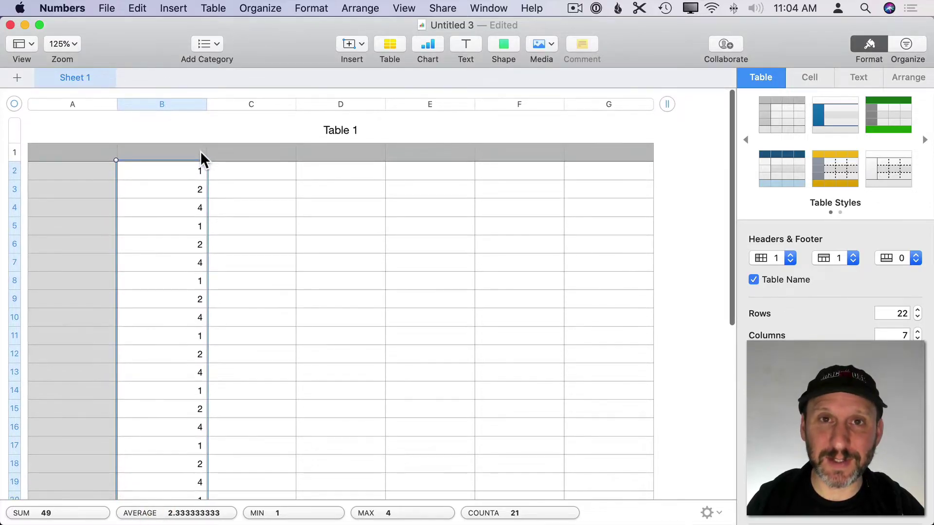
left_click_drag(207, 329, 514, 312)
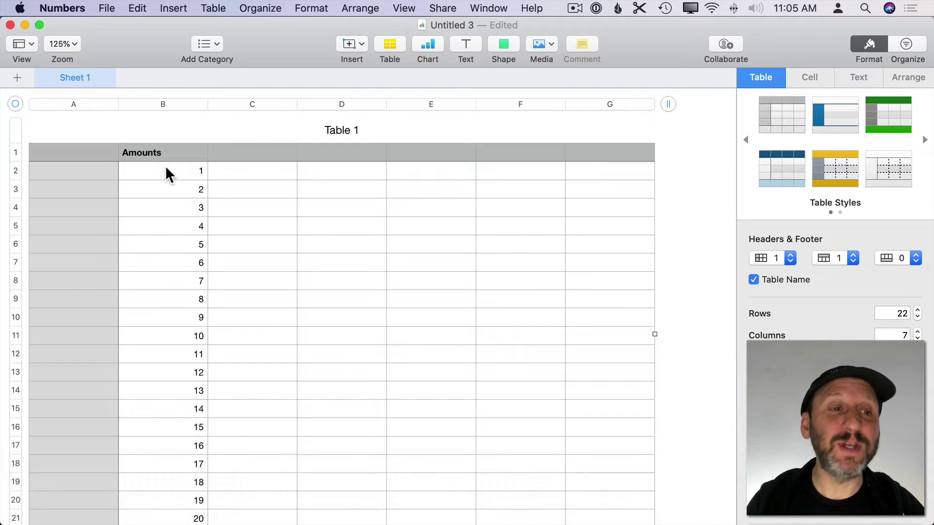
Select the amounts in column B from B2 down to B22, leaving out the header cell.
left_click(164, 170)
scroll(168, 297, "down", 5)
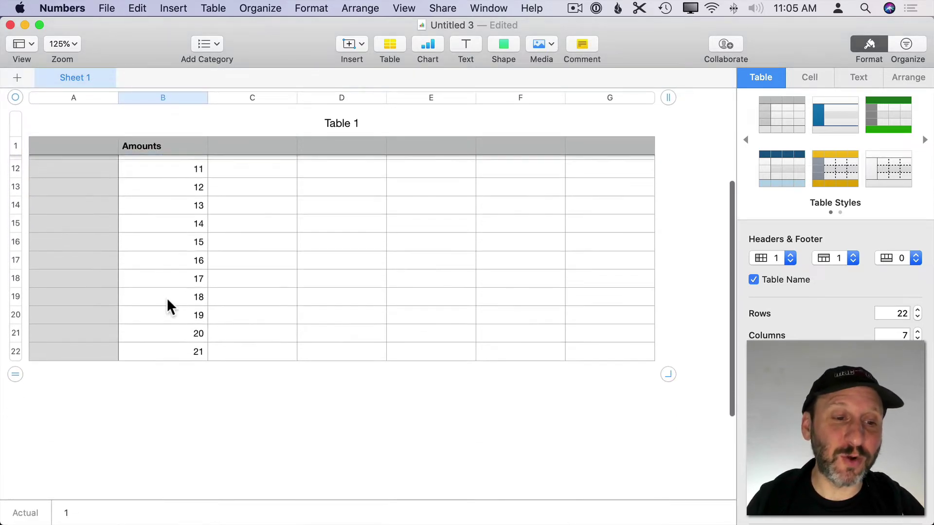
left_click(161, 347, "shift")
scroll(161, 347, "up", 5)
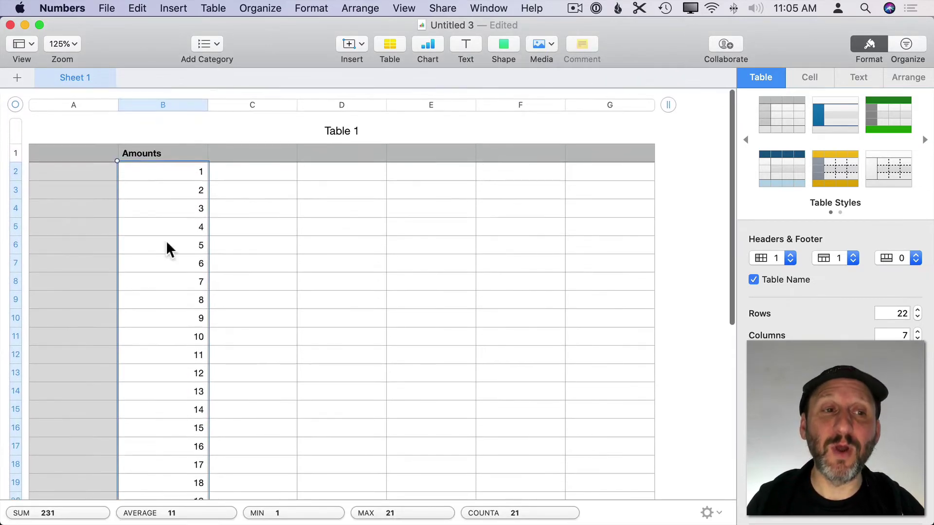
Try orange text on the entire Amounts column, header included, and undo the color change.
left_click(166, 104)
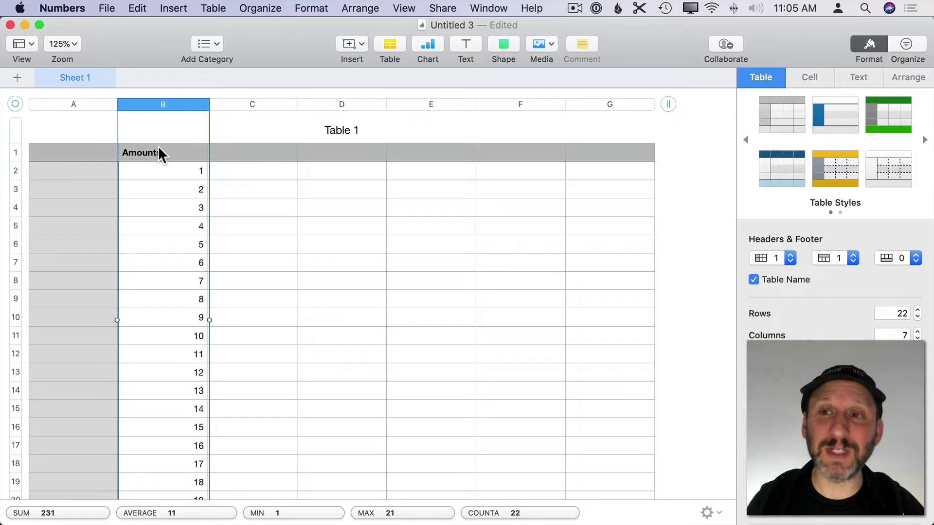
left_click(812, 76)
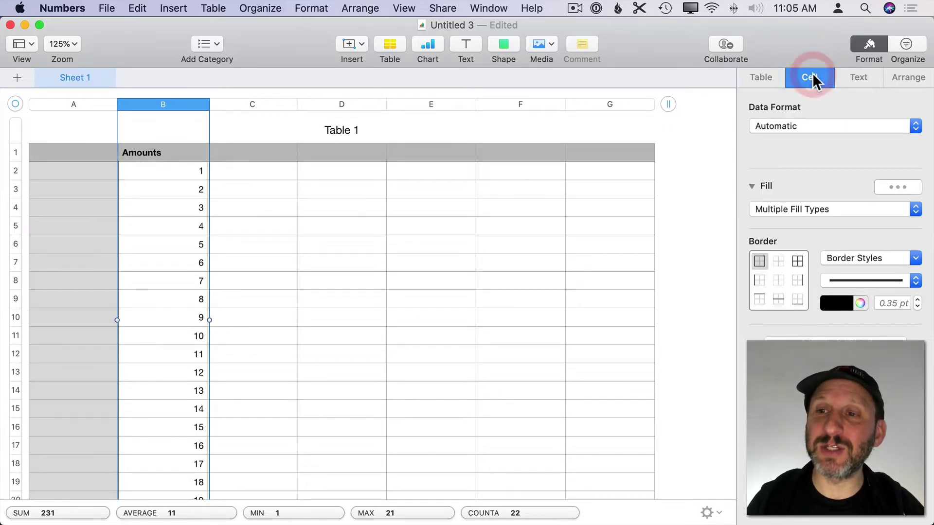
left_click(857, 76)
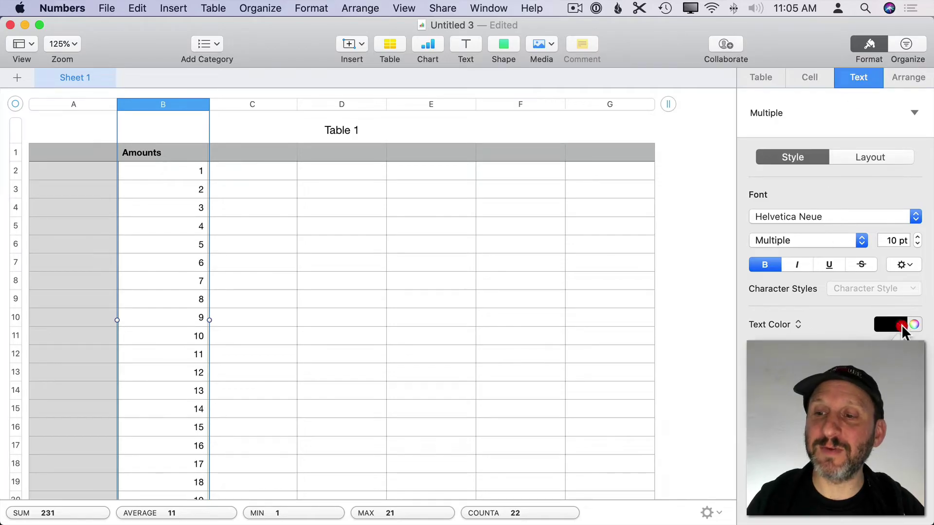
left_click(892, 325)
left_click(855, 369)
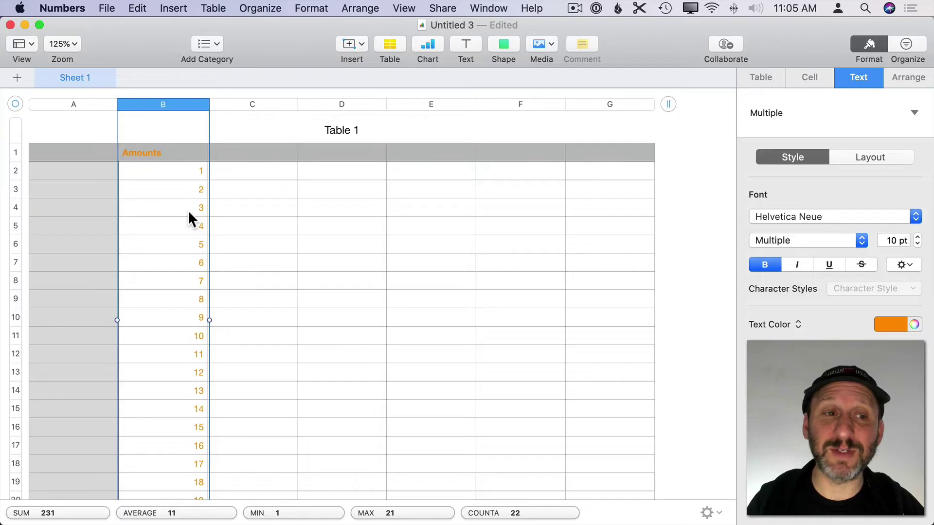
key("super+z")
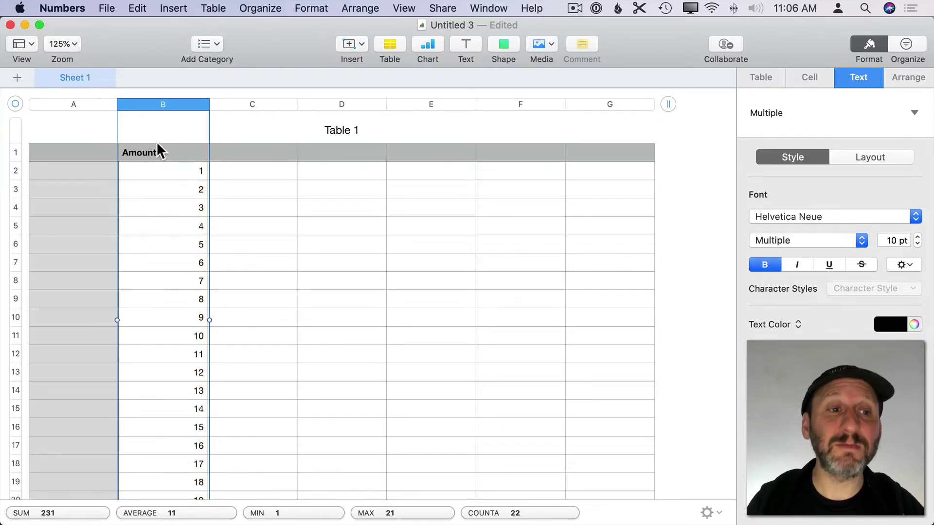
left_click(165, 105)
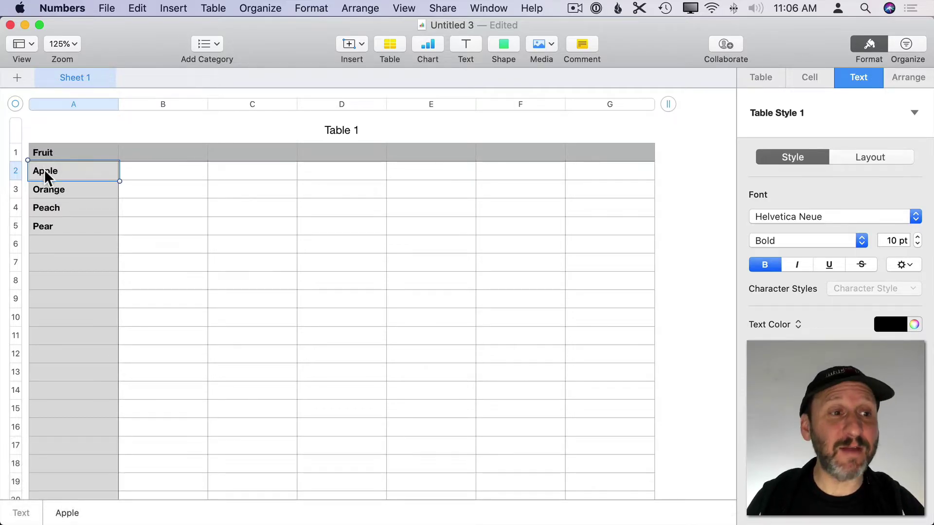
Try the Pop-Up Menu data format on the single empty cell A6 below the fruit names, and clear that cell again.
left_click(44, 228, "shift")
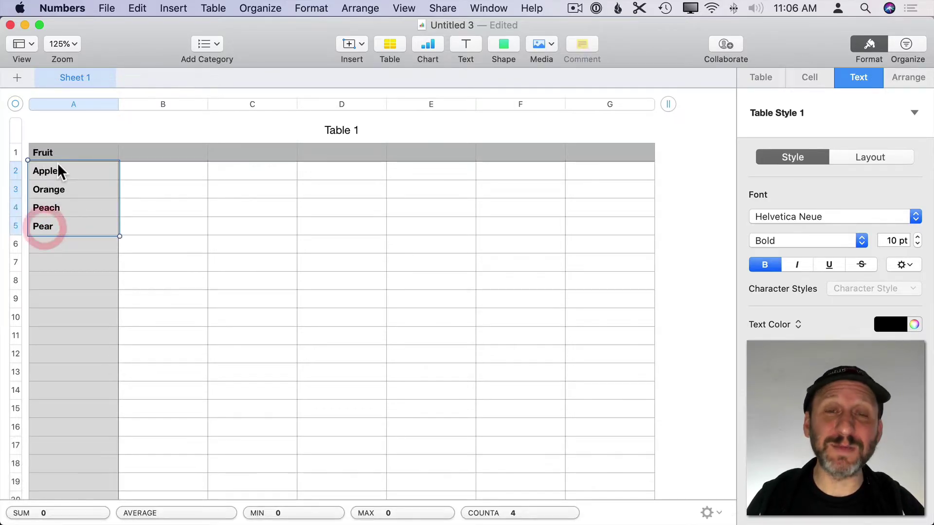
left_click(58, 244)
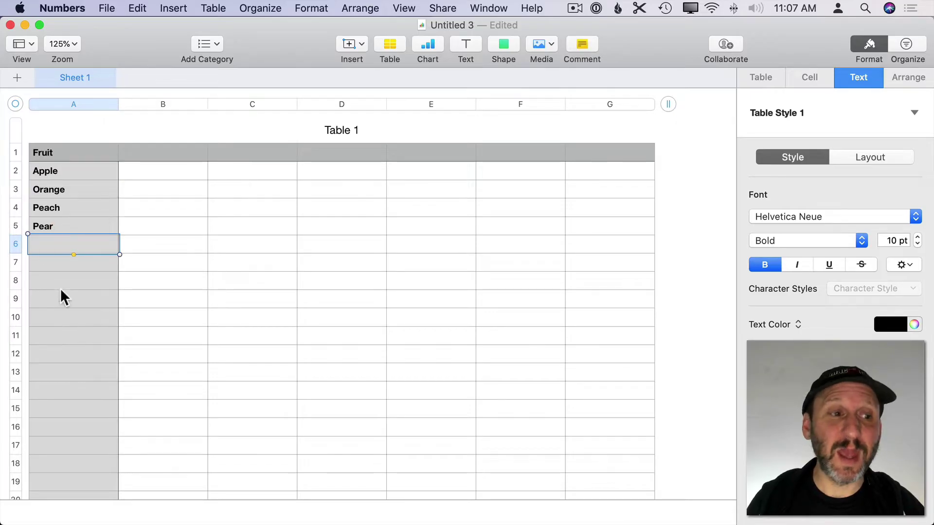
left_click(794, 77)
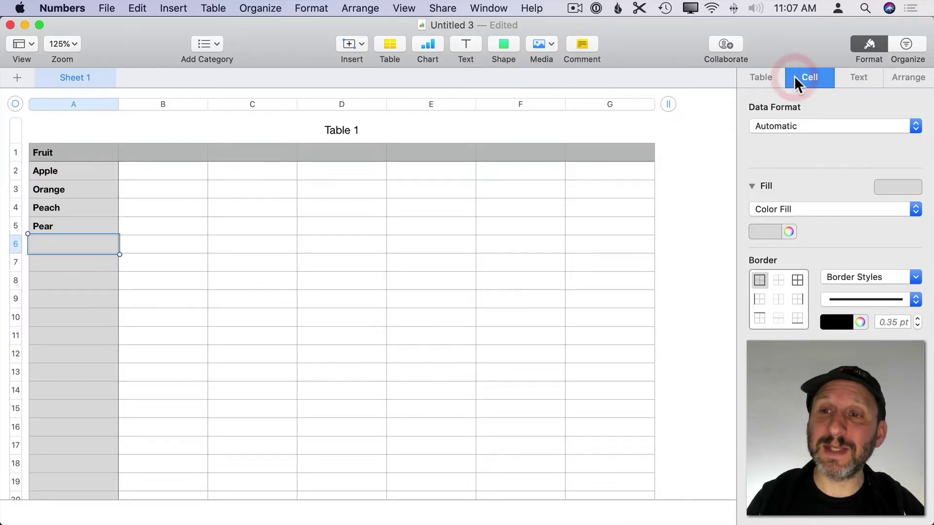
left_click(786, 125)
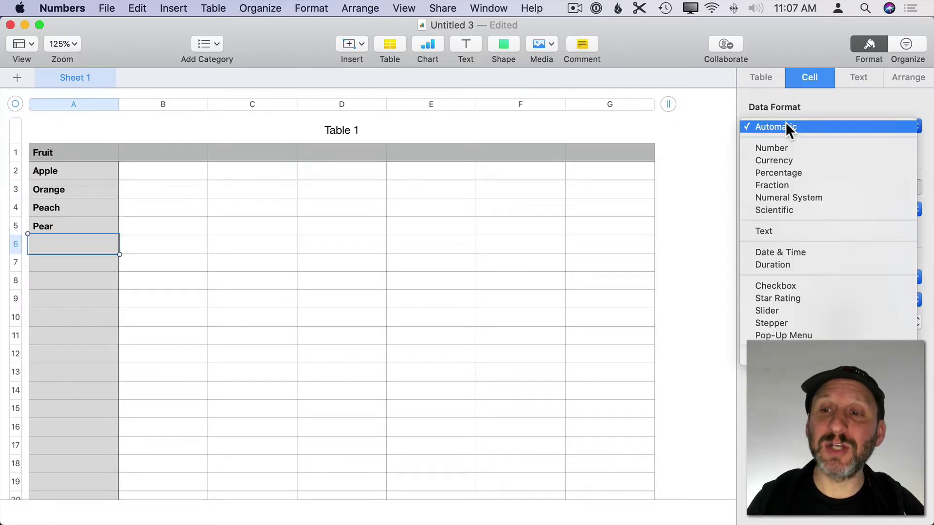
left_click(778, 334)
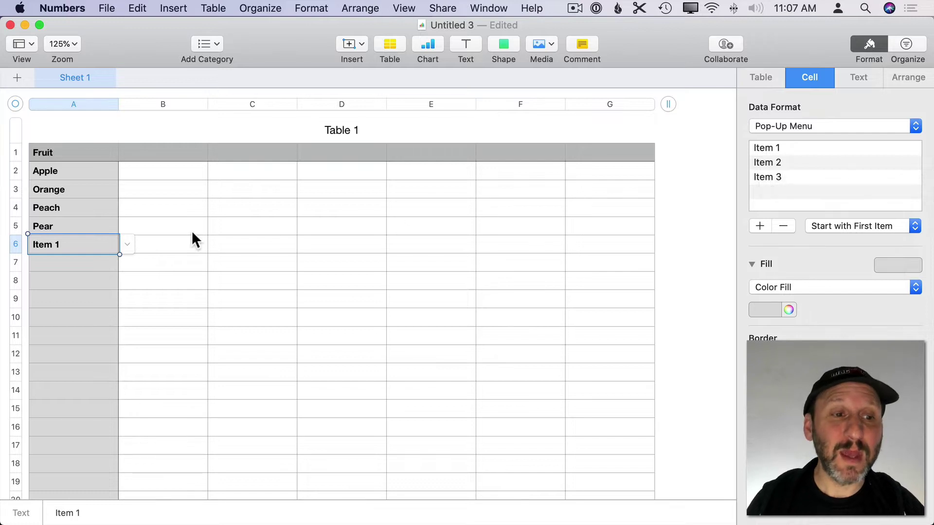
key("Escape")
left_click(88, 246)
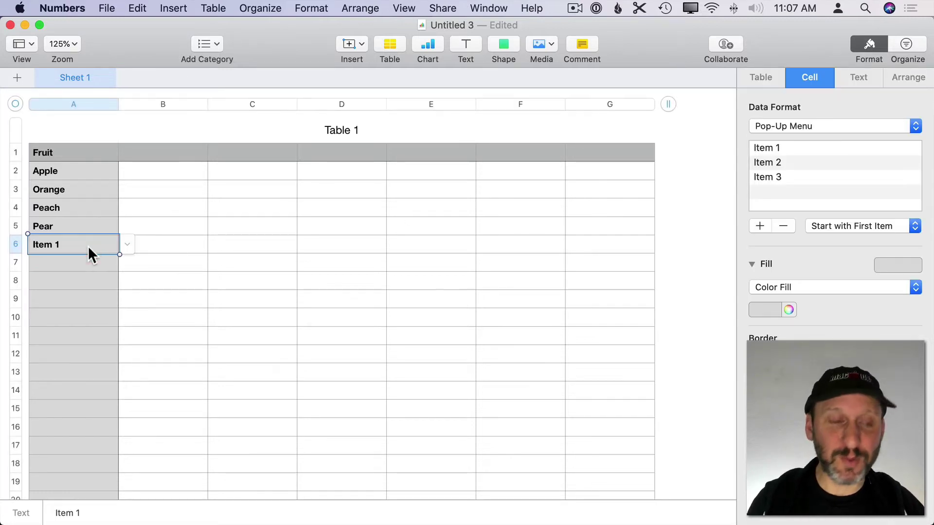
key("Delete")
Apply the Pop-Up Menu data format to the Fruit column's cells from A2 down through the empty rows.
left_click(66, 173)
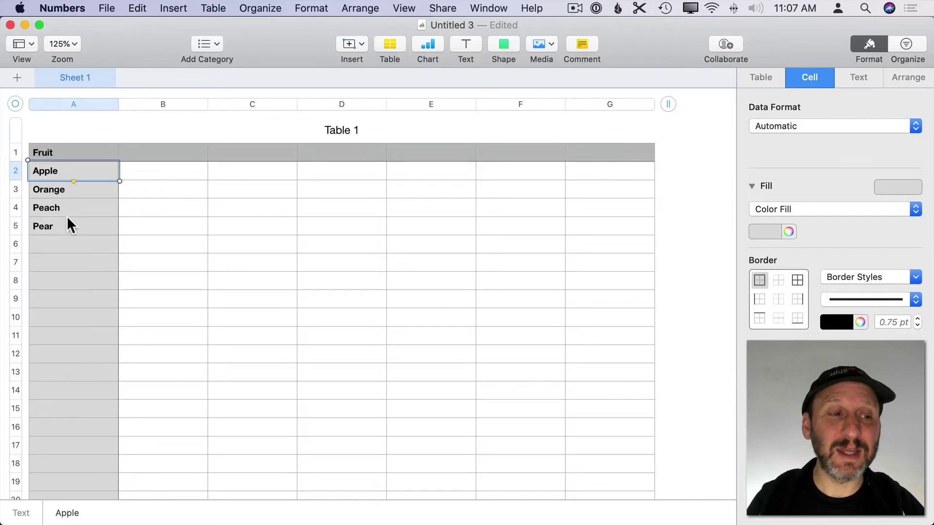
scroll(71, 284, "down", 10)
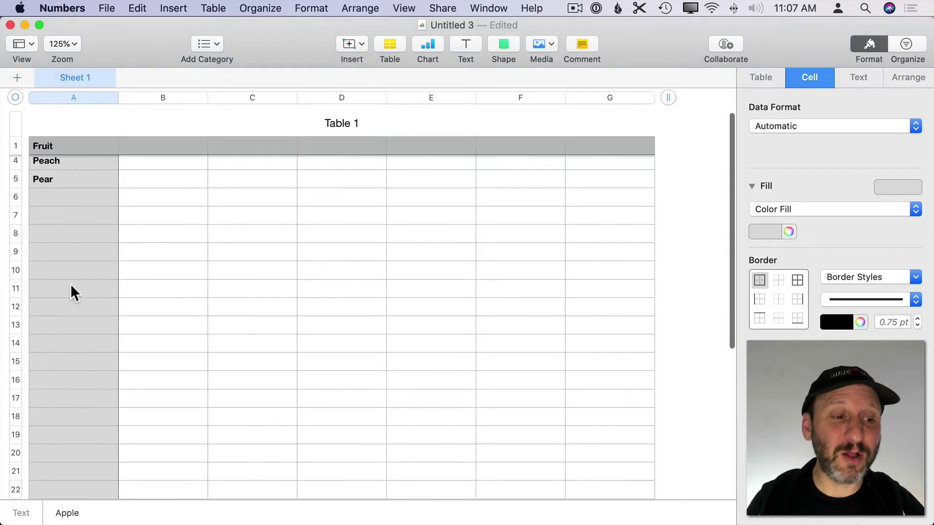
left_click(66, 409, "shift")
scroll(65, 409, "up", 10)
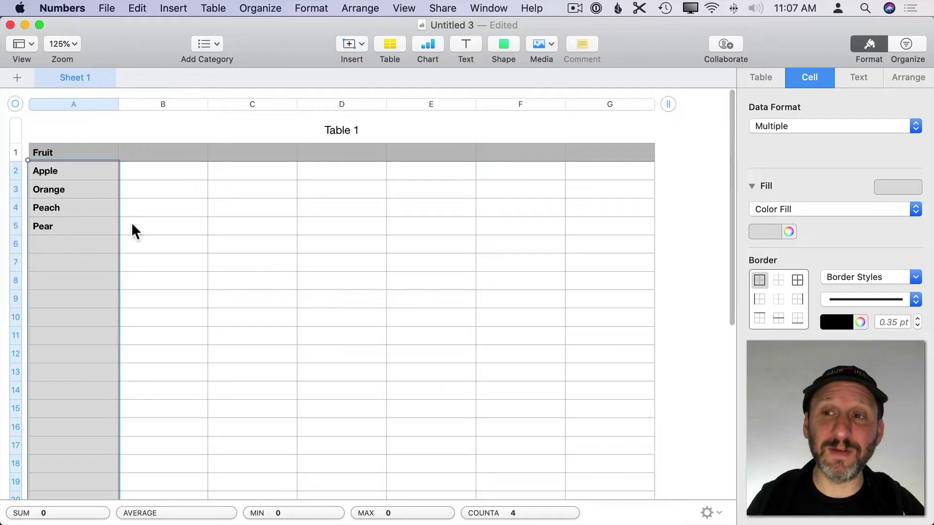
left_click(793, 132)
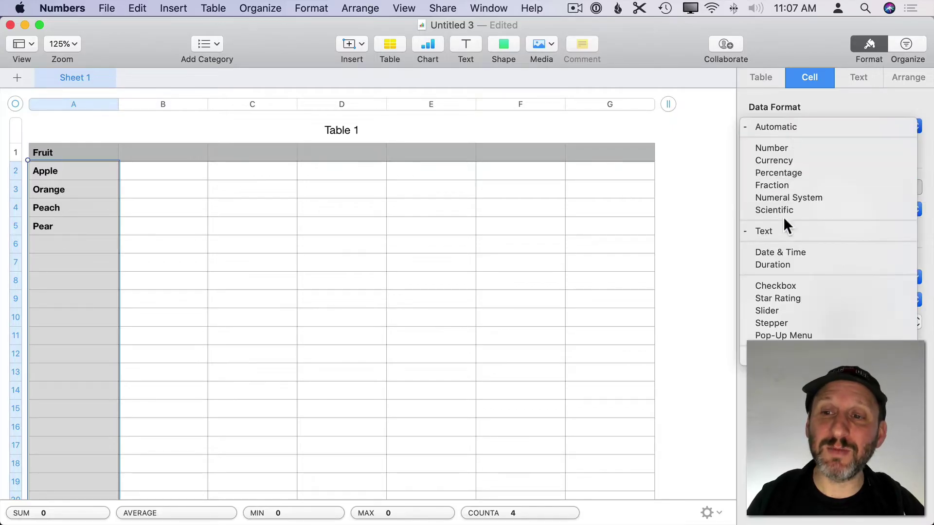
left_click(777, 335)
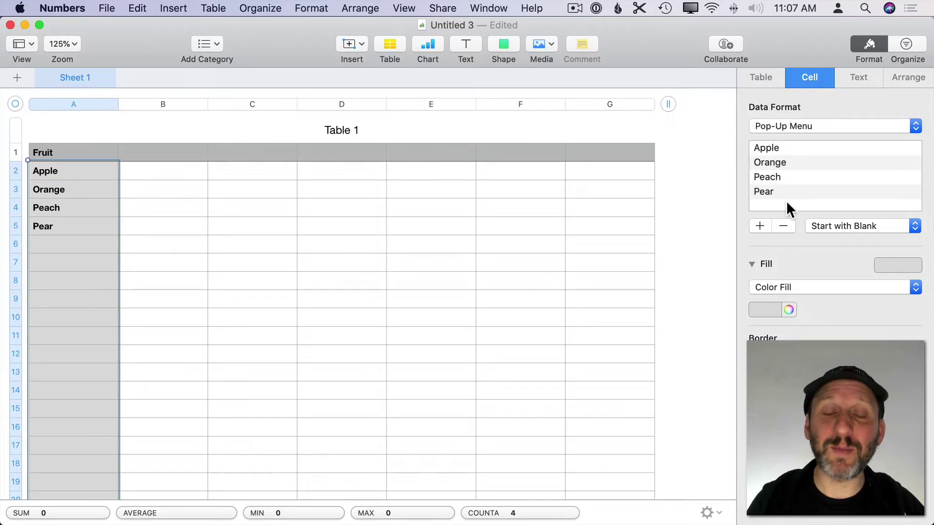
View the pop-up choices offered in cell A6 and dismiss them without picking one.
left_click(71, 243)
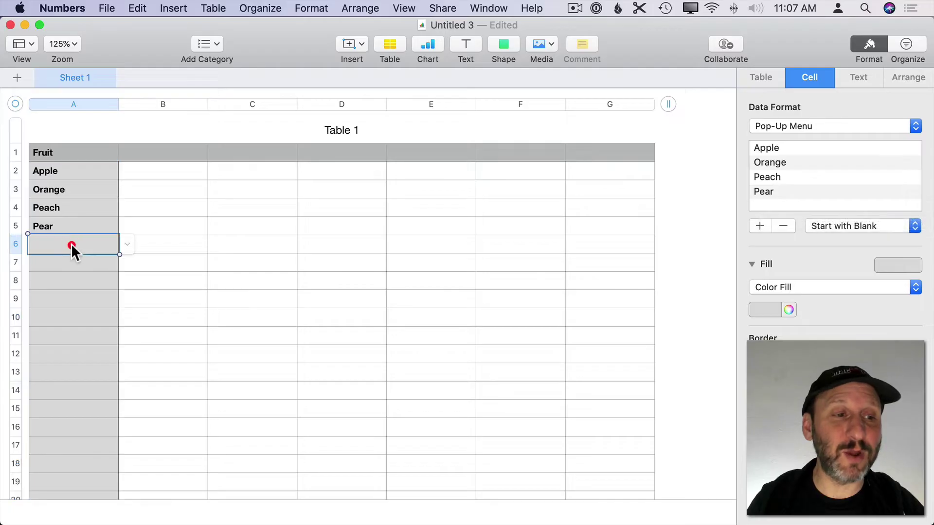
left_click(127, 244)
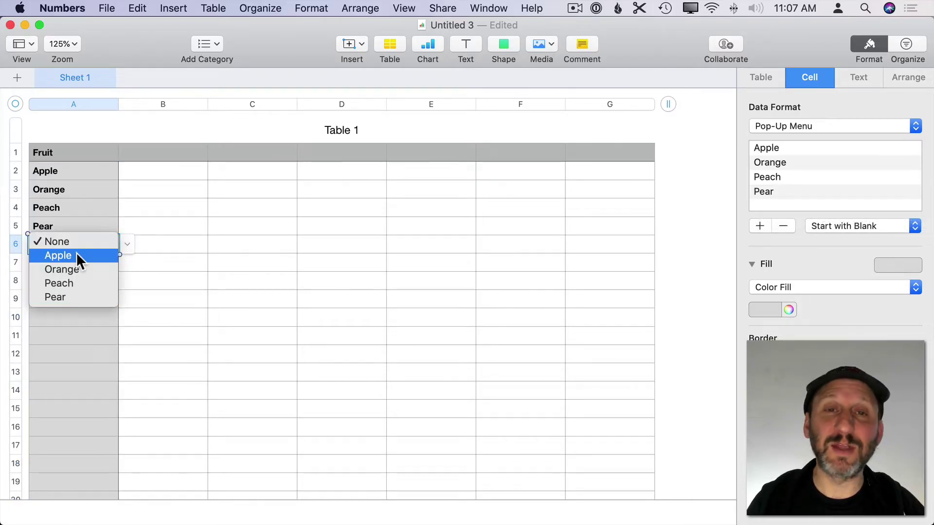
left_click(88, 207)
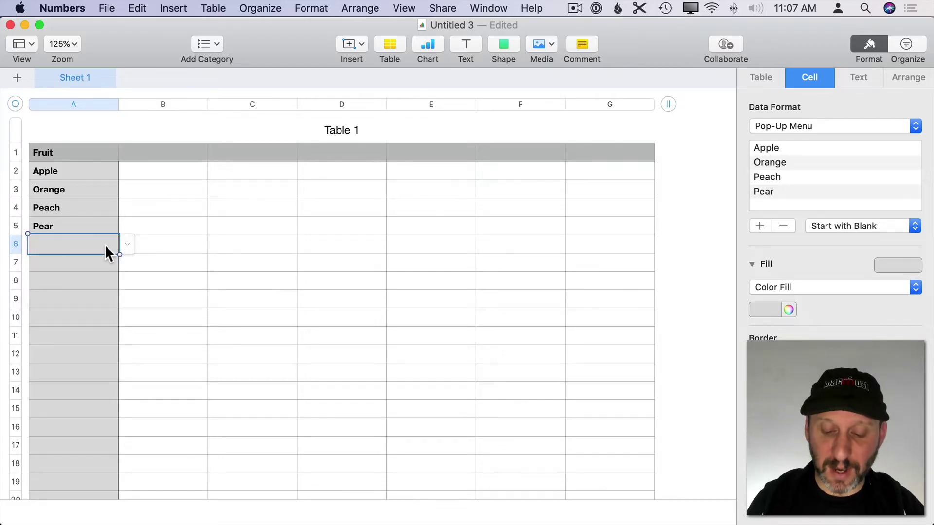
Clear cell A6's pop-up menu and enter Grapes there instead, and check the choices offered in cell A7.
key("BackSpace")
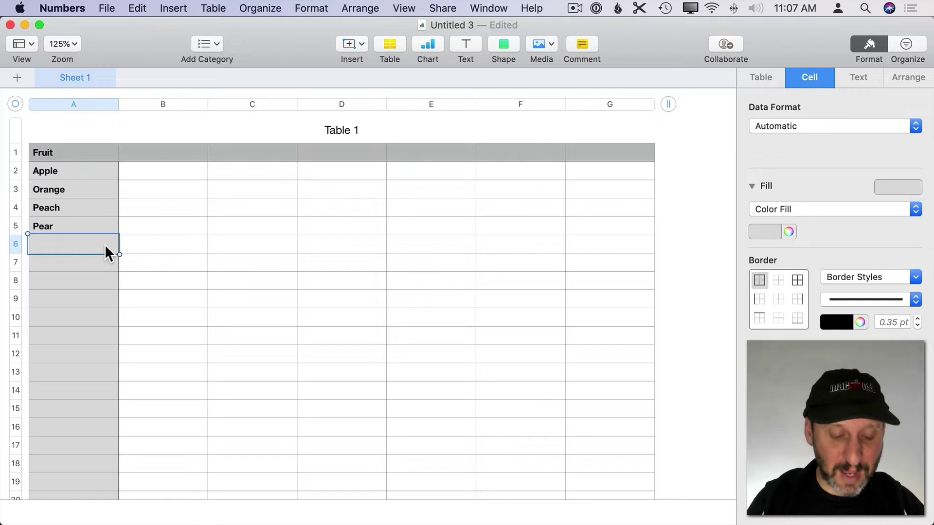
type("Grapes")
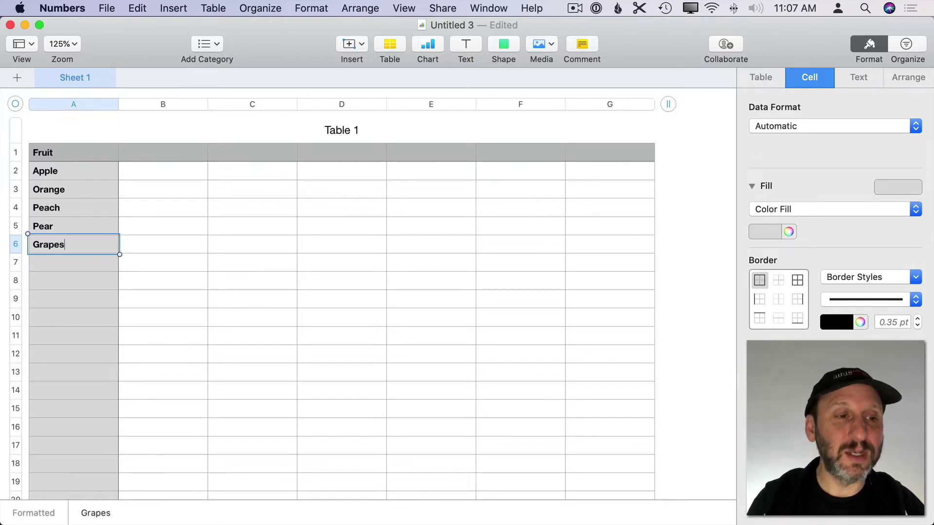
key("Return")
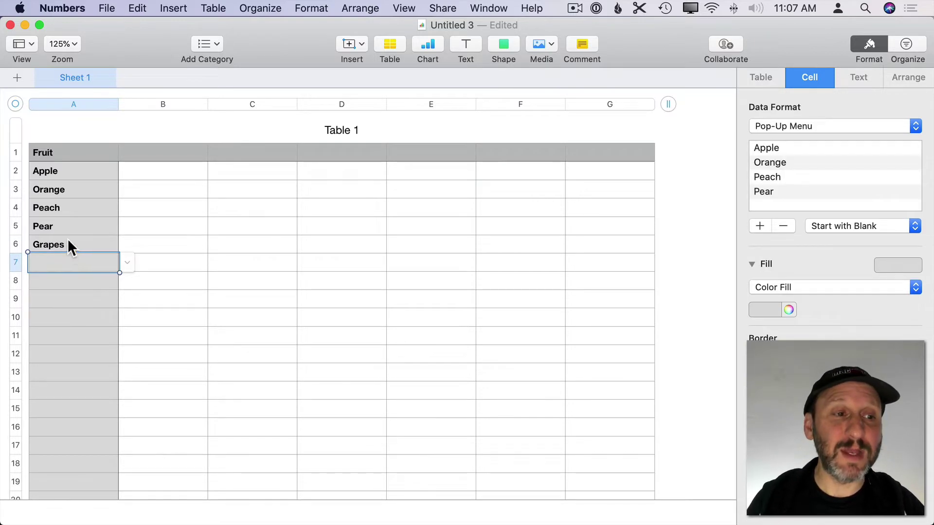
left_click(127, 262)
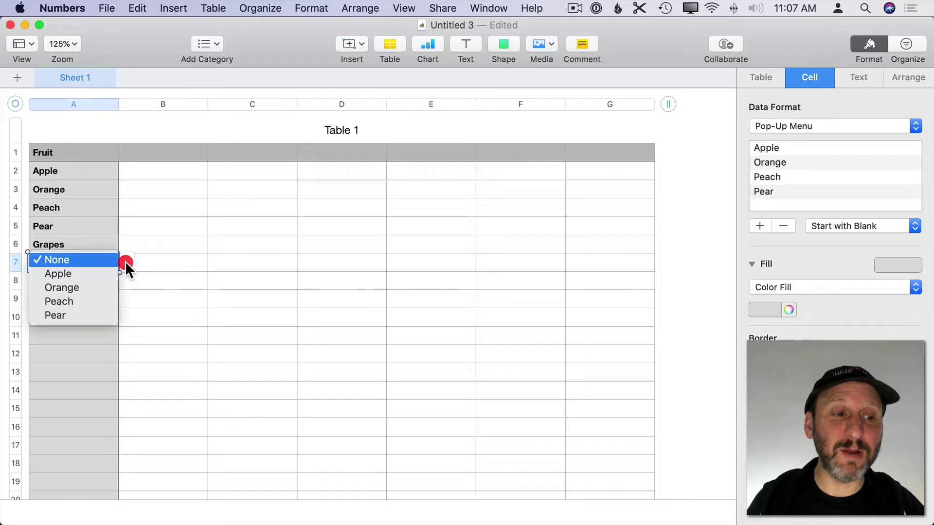
left_click(75, 256)
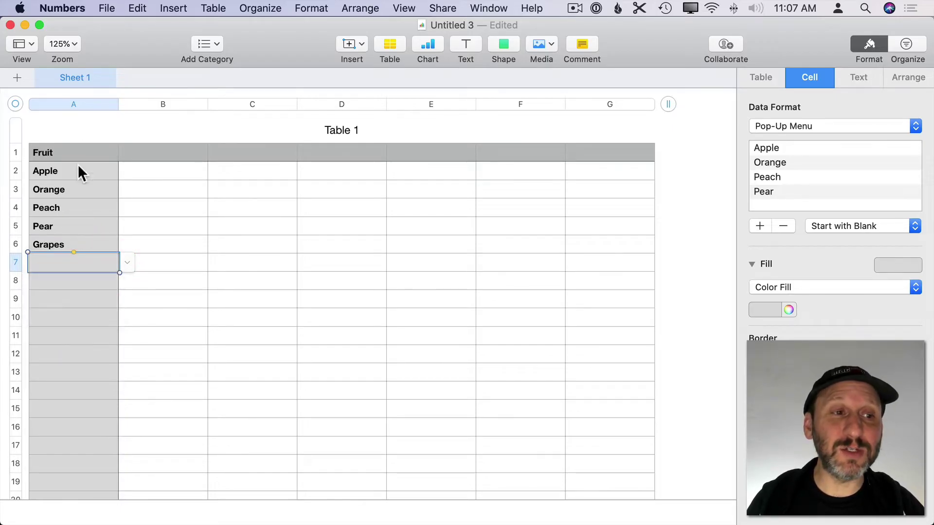
Reapply the Pop-Up Menu data format to all of the Fruit column's cells below the header.
left_click(78, 104)
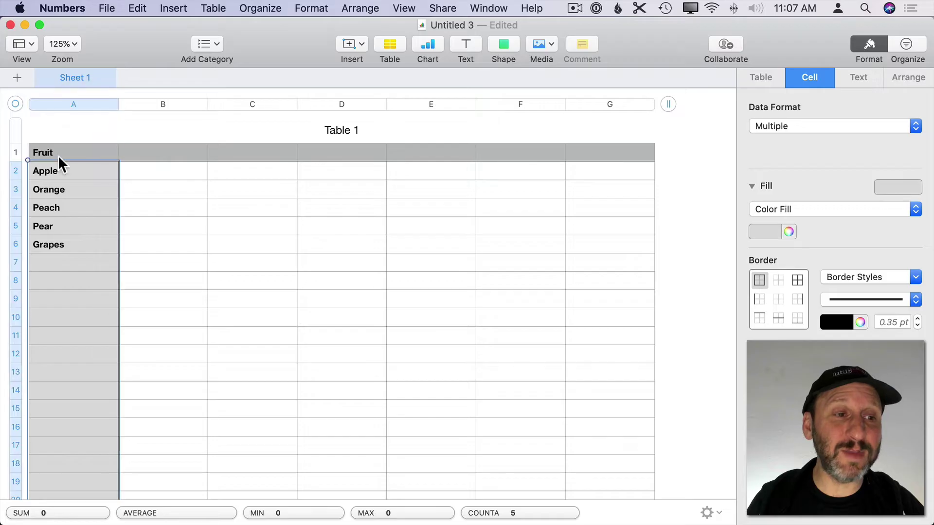
left_click(784, 124)
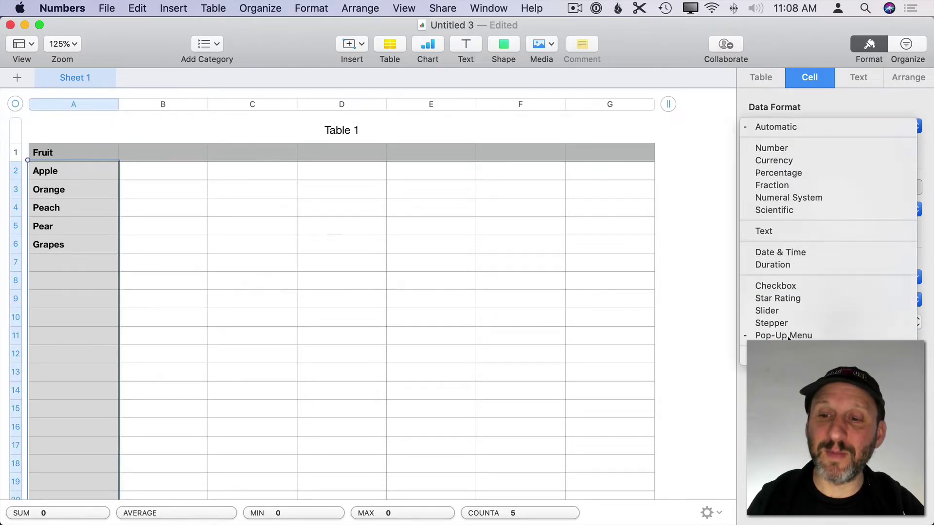
left_click(774, 335)
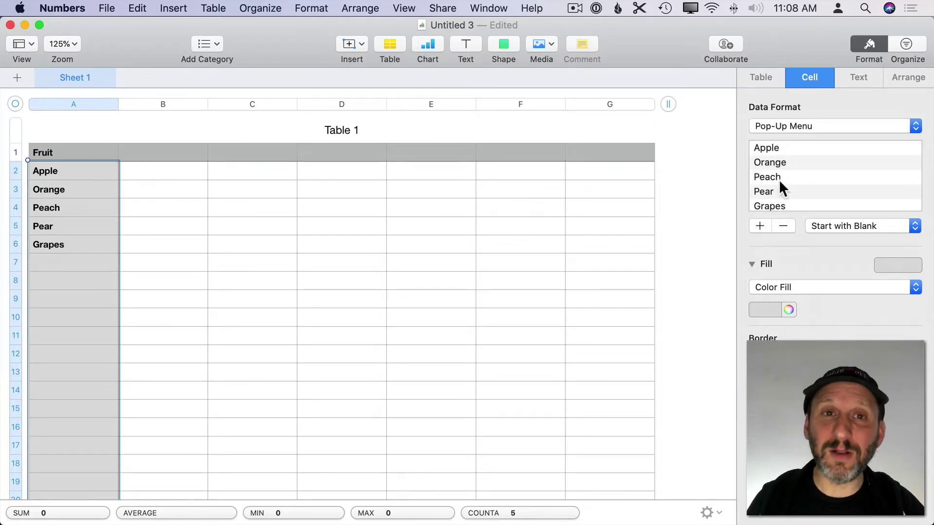
Choose Grapes from the pop-up menu in cell A7.
left_click(57, 260)
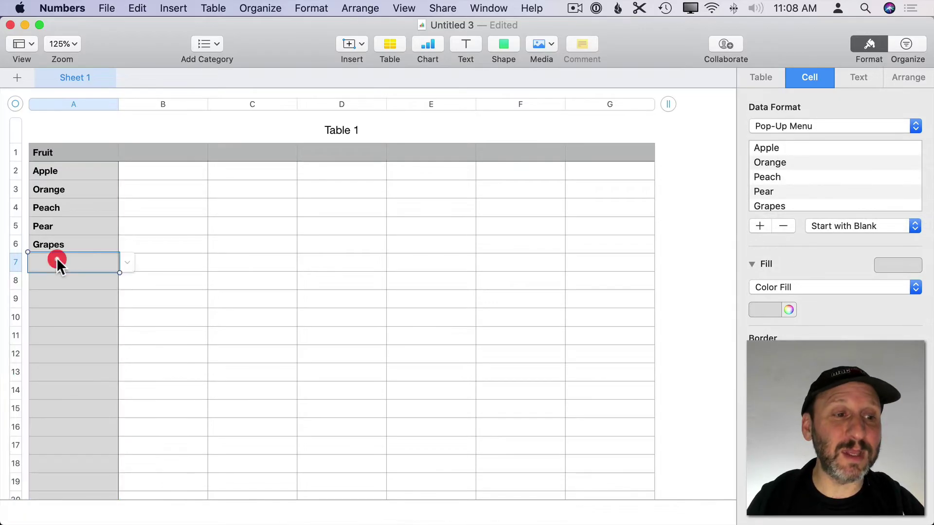
left_click(124, 262)
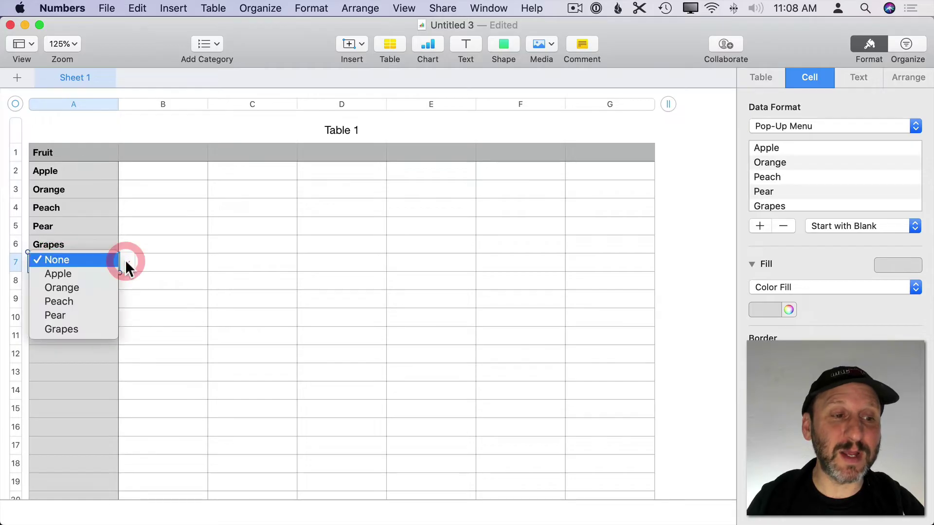
left_click(72, 327)
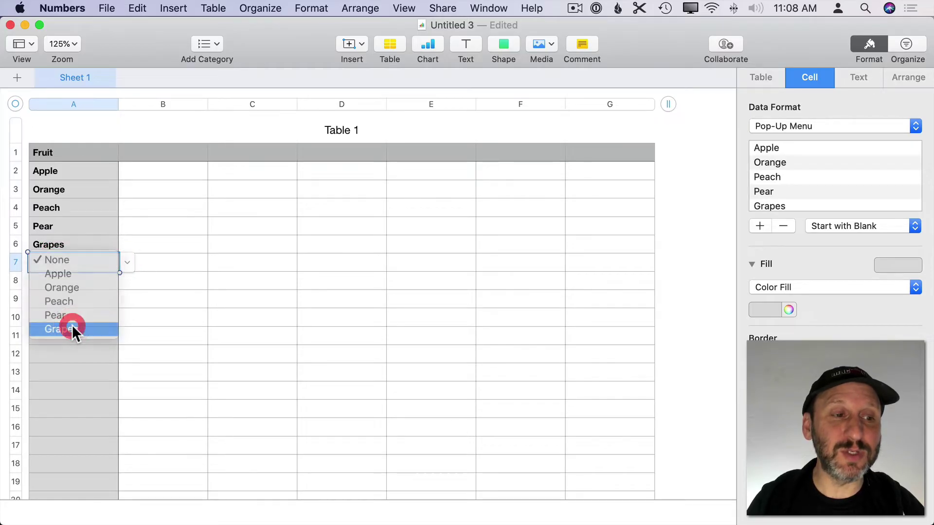
Check the choices offered by the pop-up menu in cell A3.
left_click(80, 189)
left_click(127, 189)
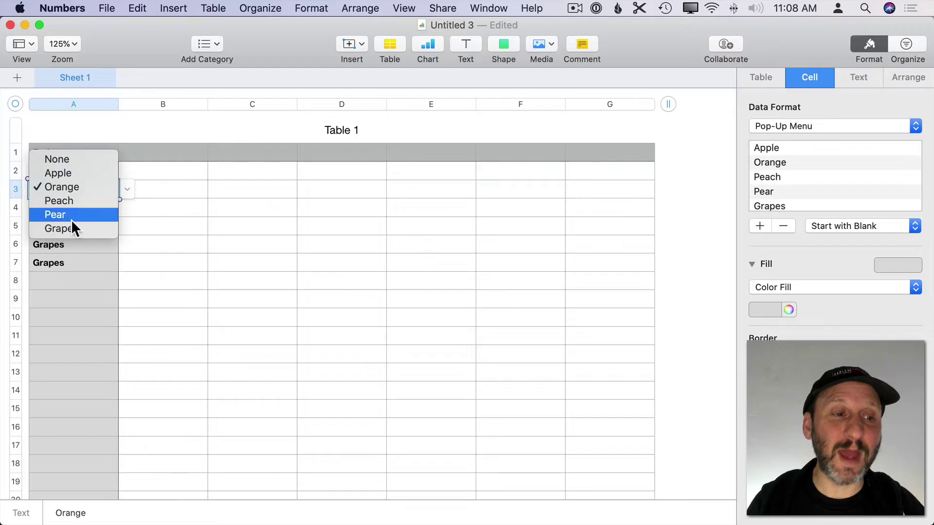
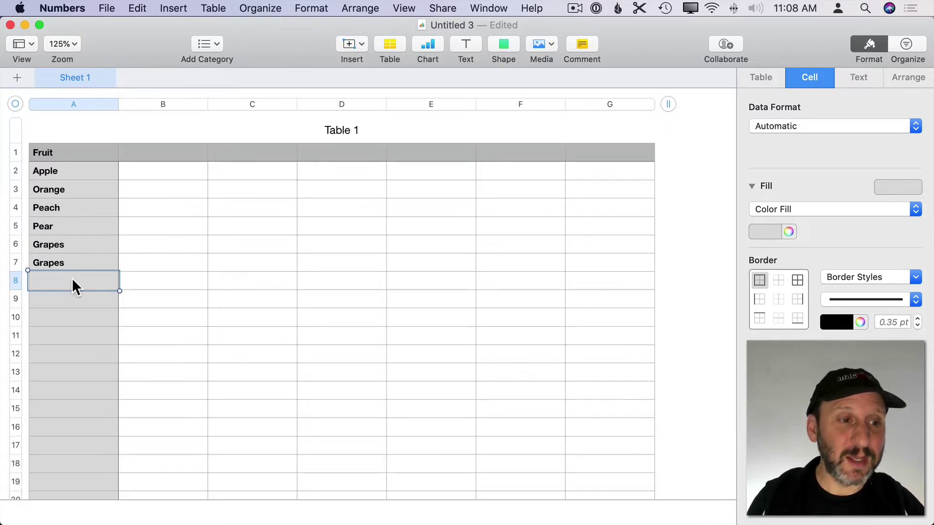
Enter Apple in cell A8 by accepting the autocomplete suggestion for A.
type("A")
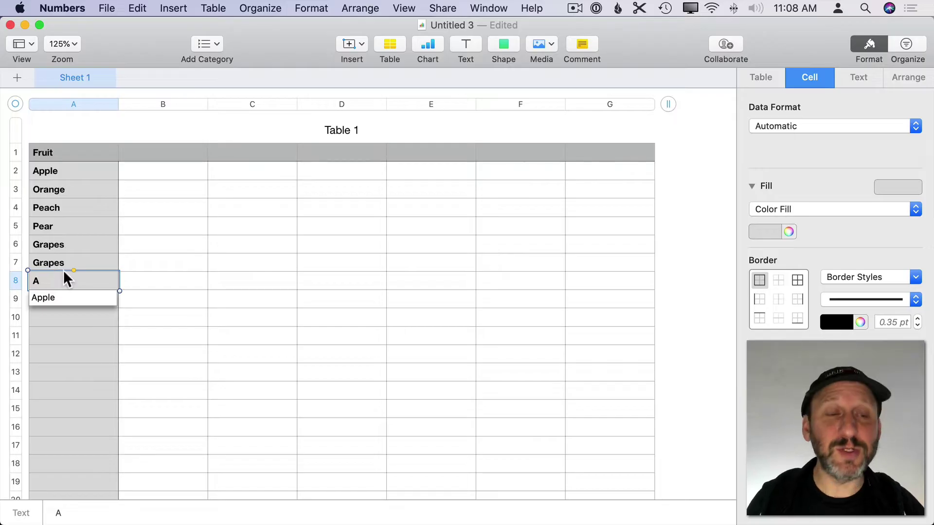
key("Down")
key("Return")
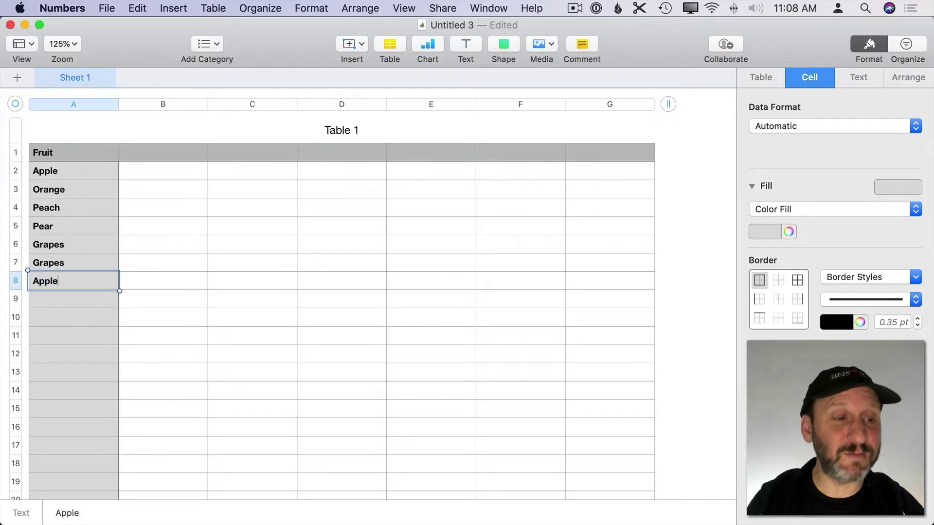
key("Return")
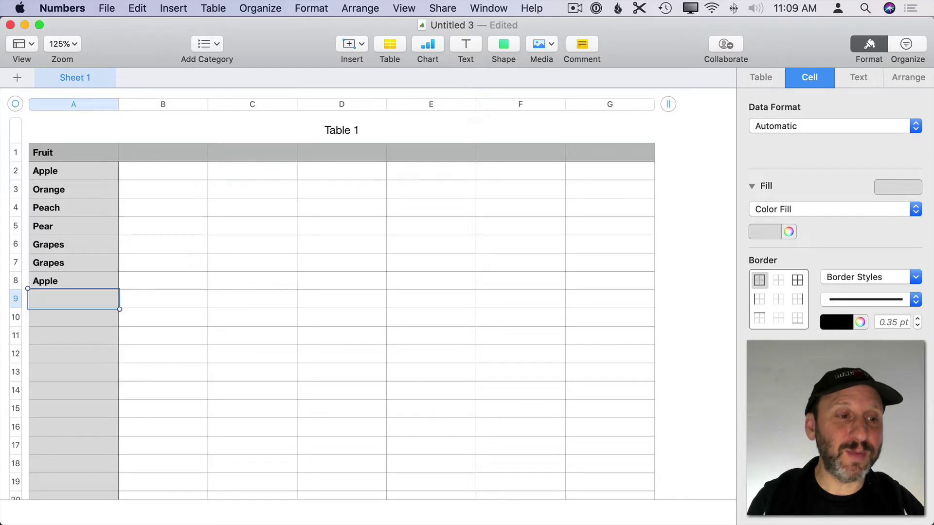
Enter Pear in cell A9 by picking it from the autocomplete suggestions for P.
type("P")
key("Down")
key("Down")
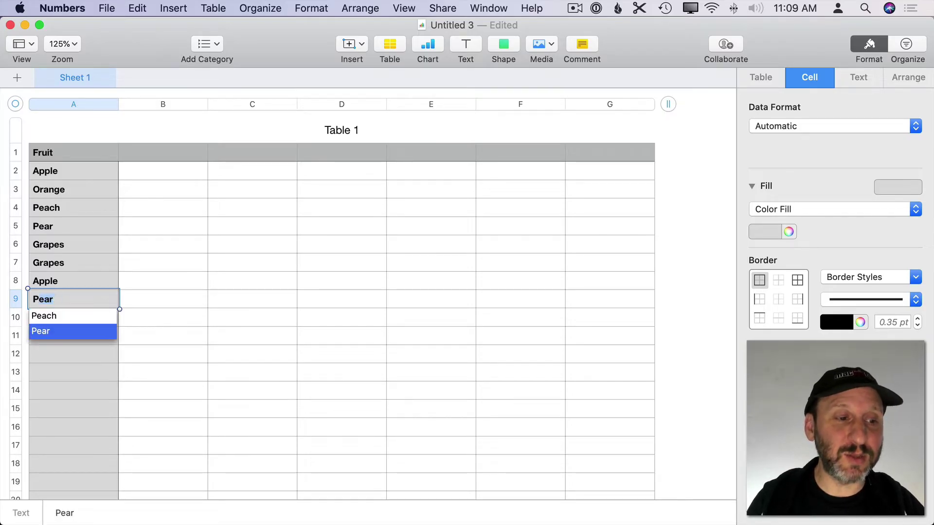
key("Return")
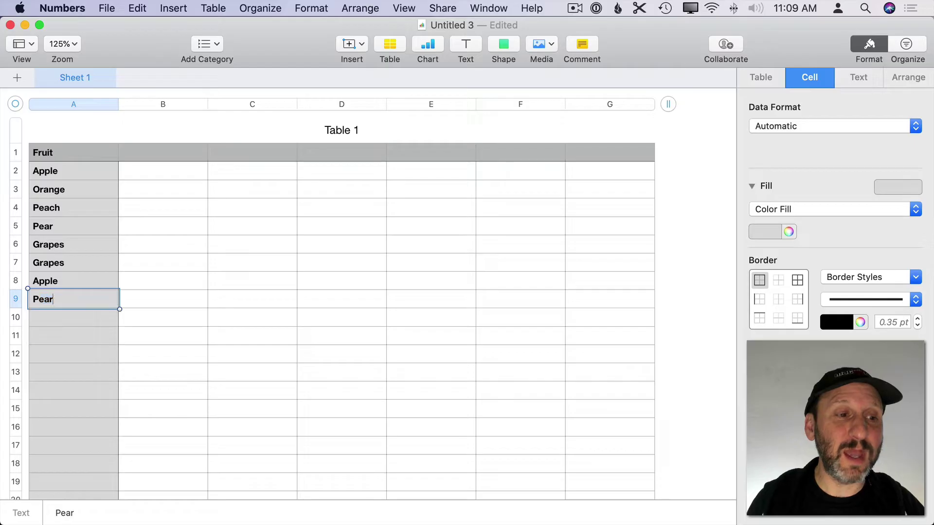
key("Return")
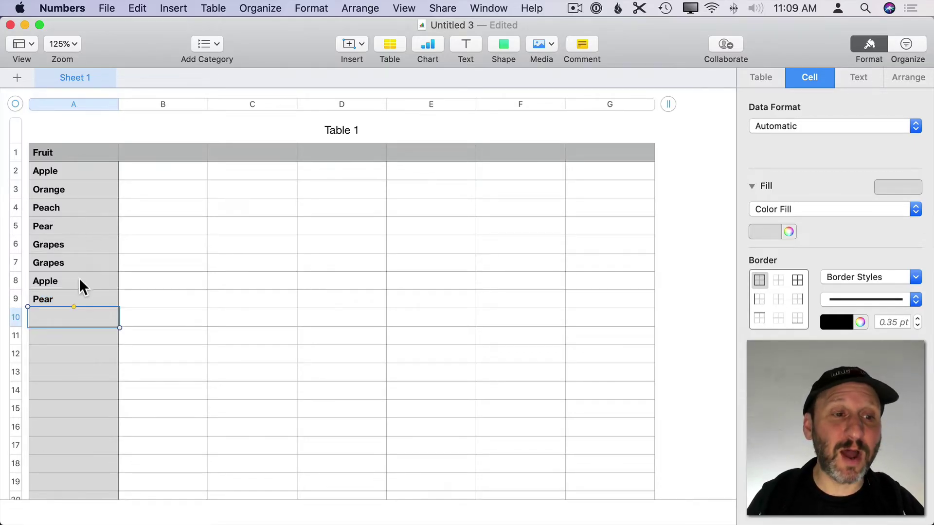
Try starting an entry with P in cell B8 to check for suggestions, and discard it.
left_click(165, 275)
type("P")
key("BackSpace")
key("Escape")
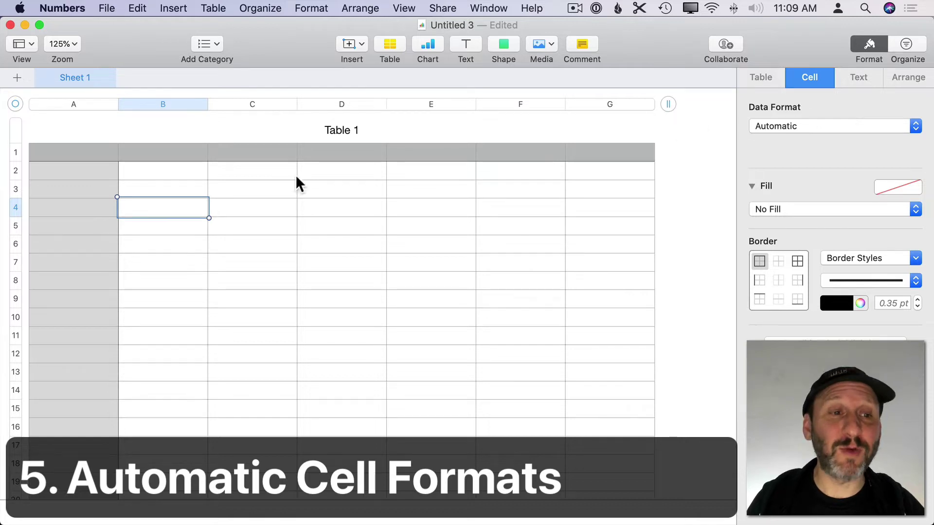
Enter 1234 in cell B4 and format it as Currency with a thousands separator.
type("1234")
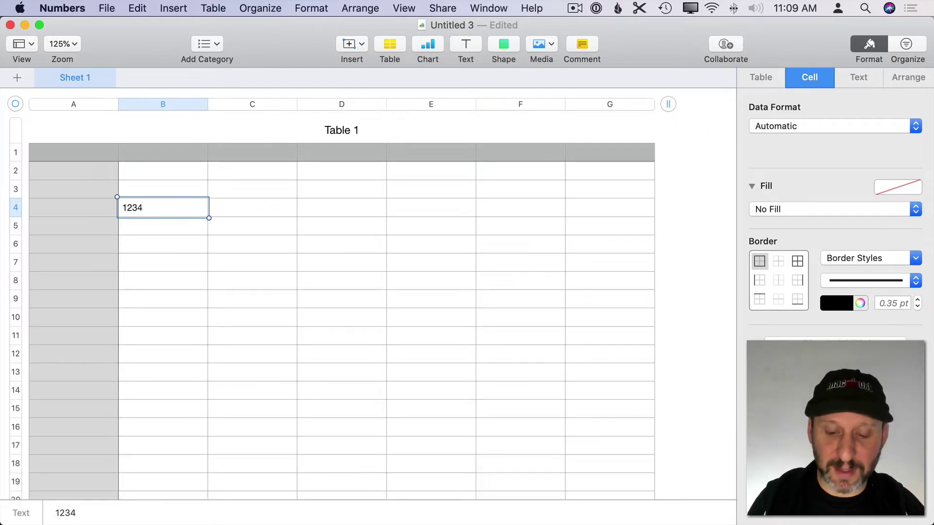
key("Return")
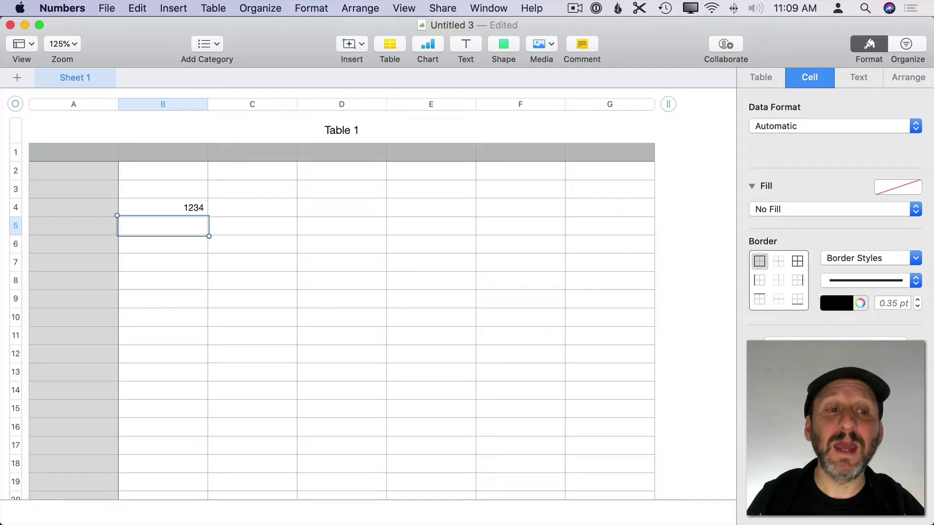
left_click(191, 209)
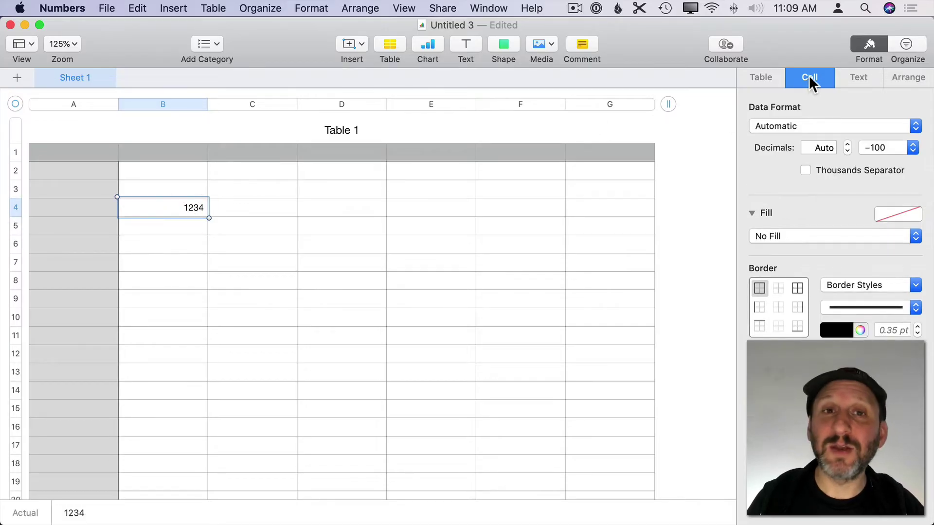
left_click(800, 126)
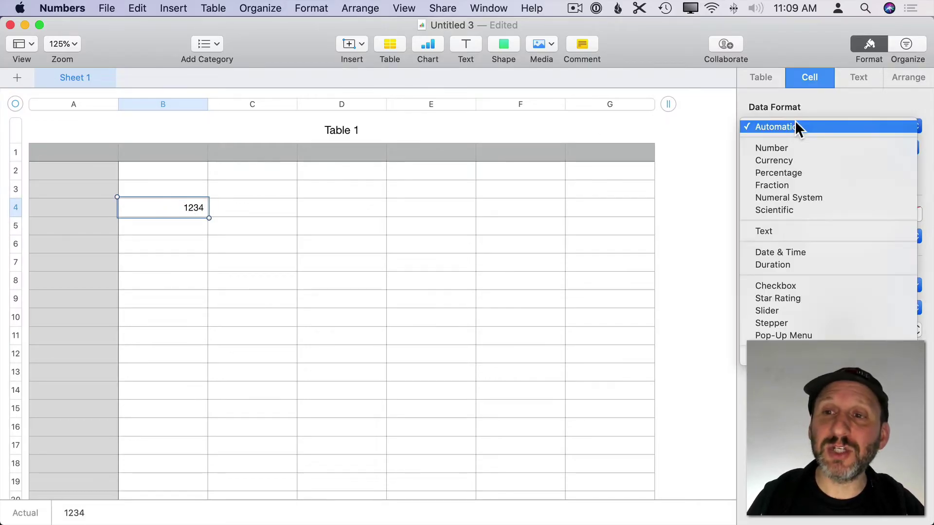
left_click(792, 160)
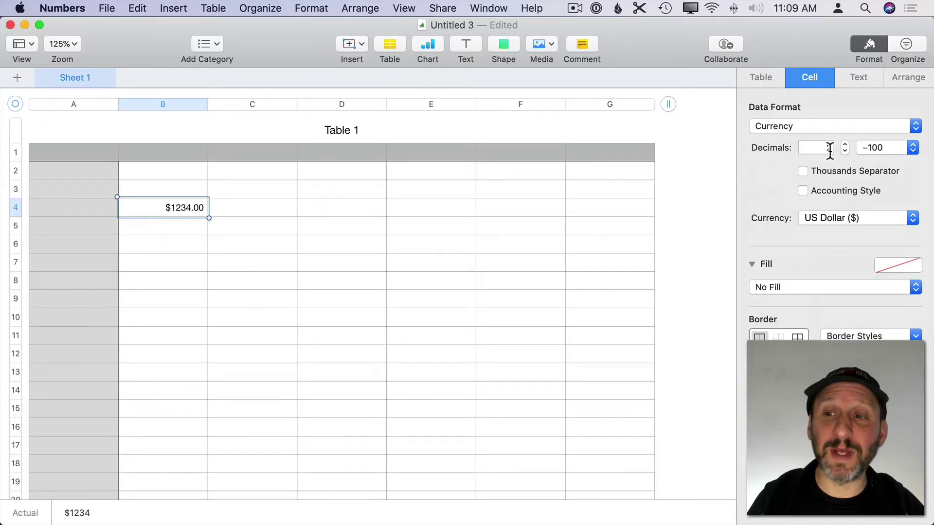
left_click(803, 172)
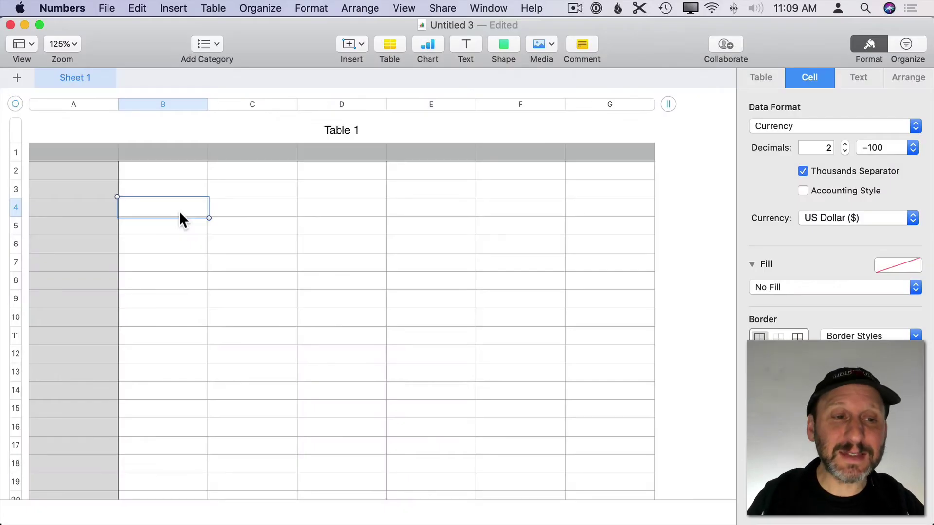
Enter $1,234.00 in cell C4 and set the cell's data format to Currency.
left_click(221, 207)
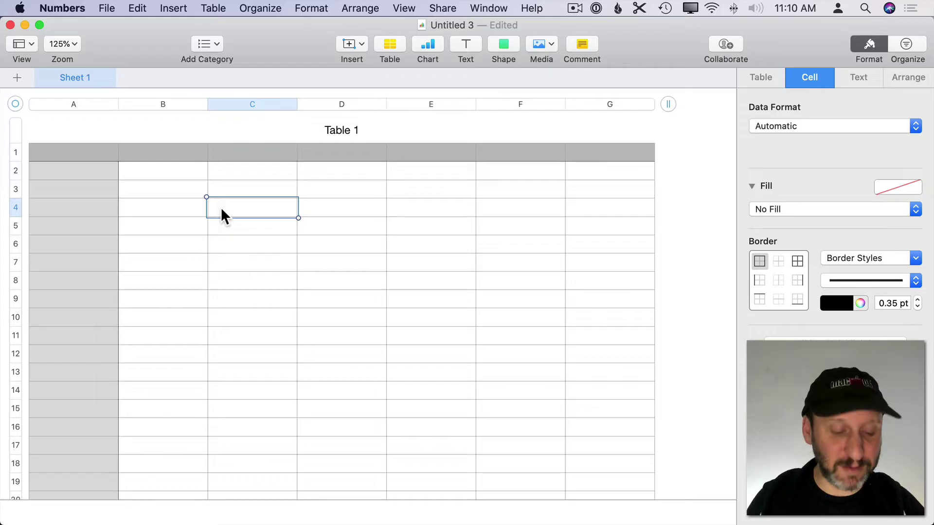
type("$")
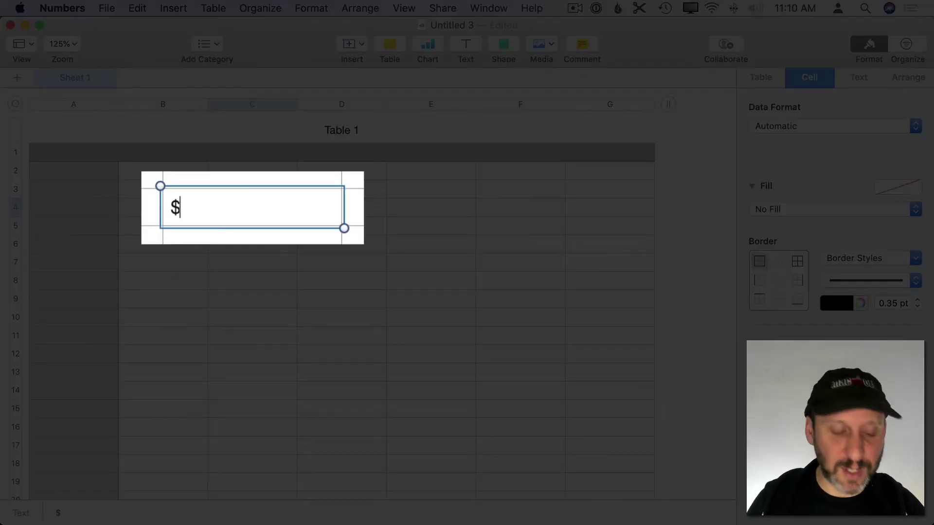
type("1,234.00")
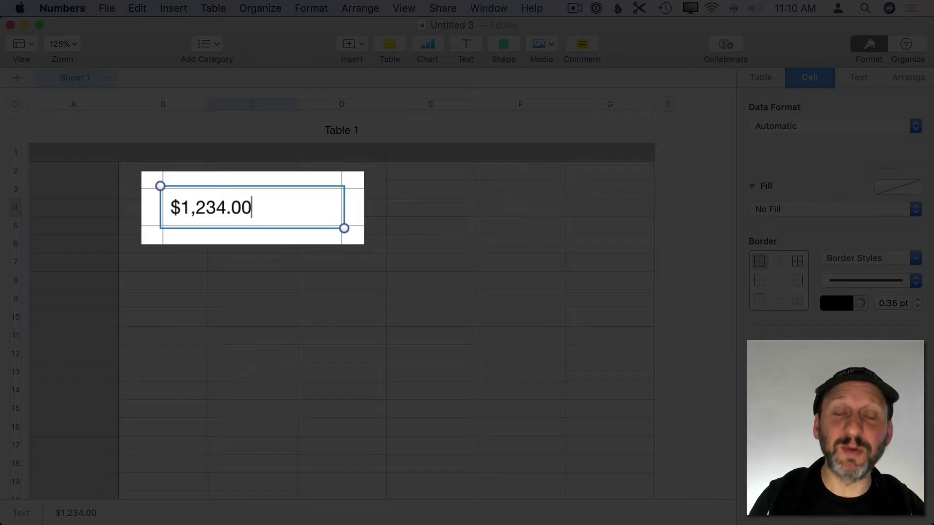
key("Return")
left_click(282, 203)
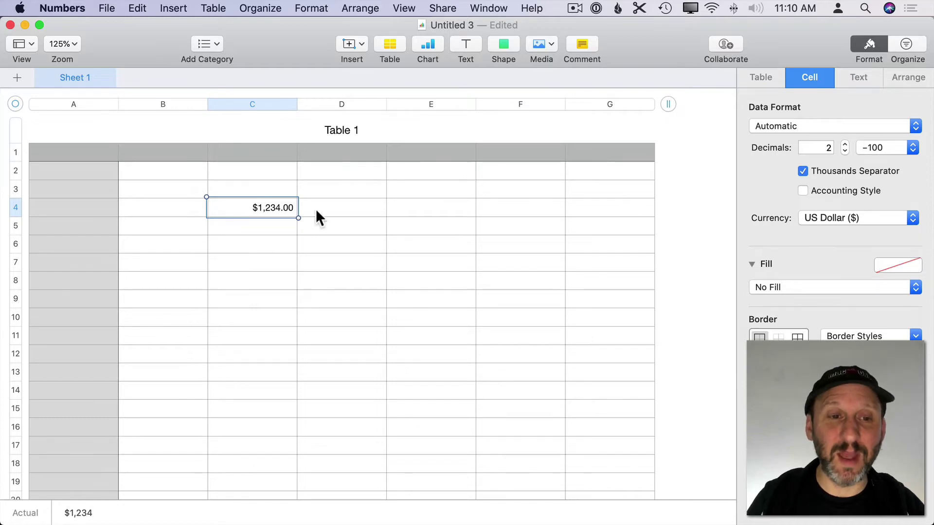
left_click(781, 125)
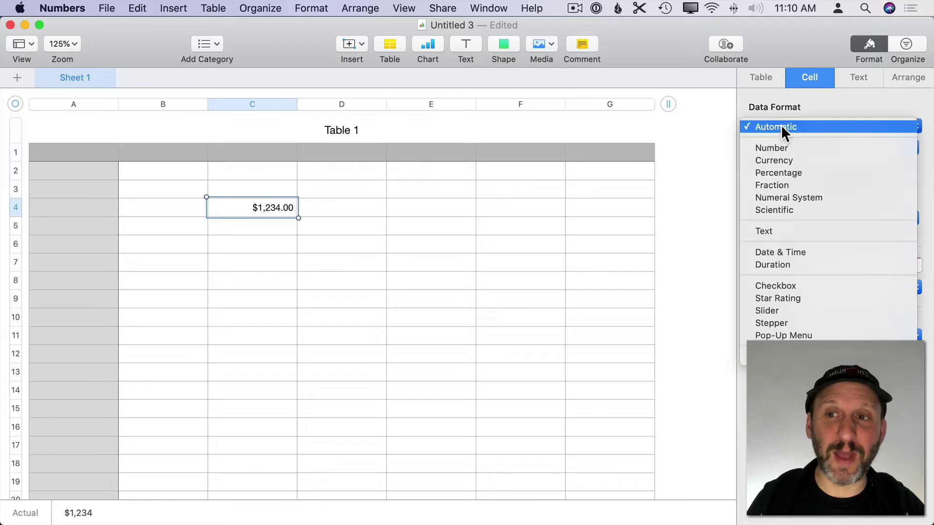
left_click(783, 160)
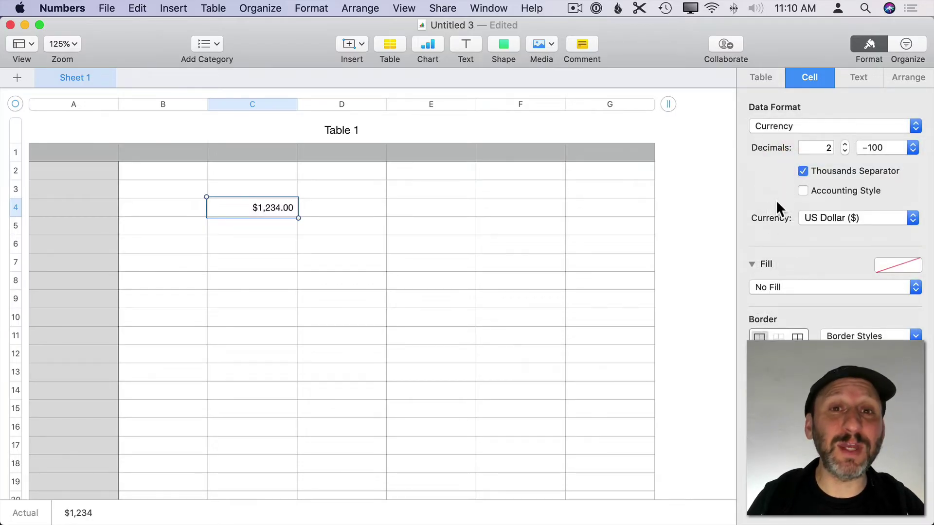
Enter the date Jan 31 in cell D5 and check its data format.
left_click(363, 227)
type("Jan 31")
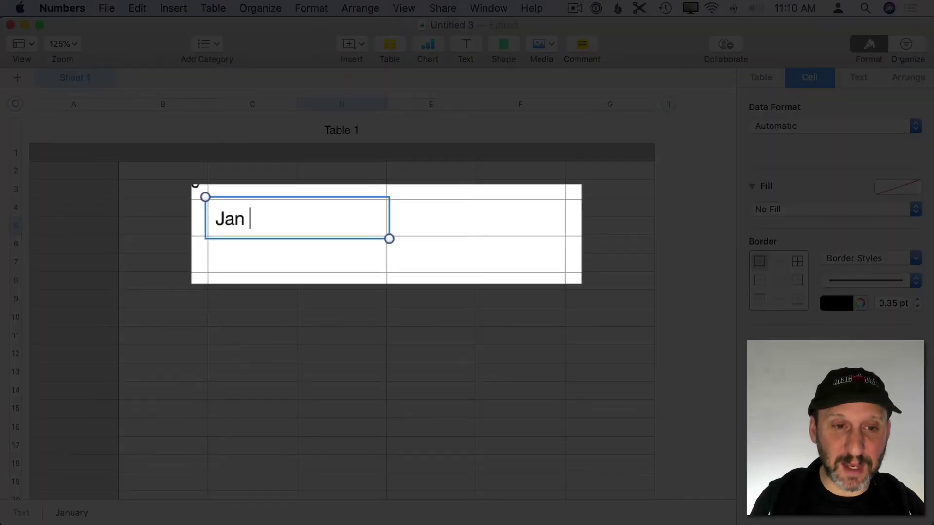
key("Return")
left_click(352, 204)
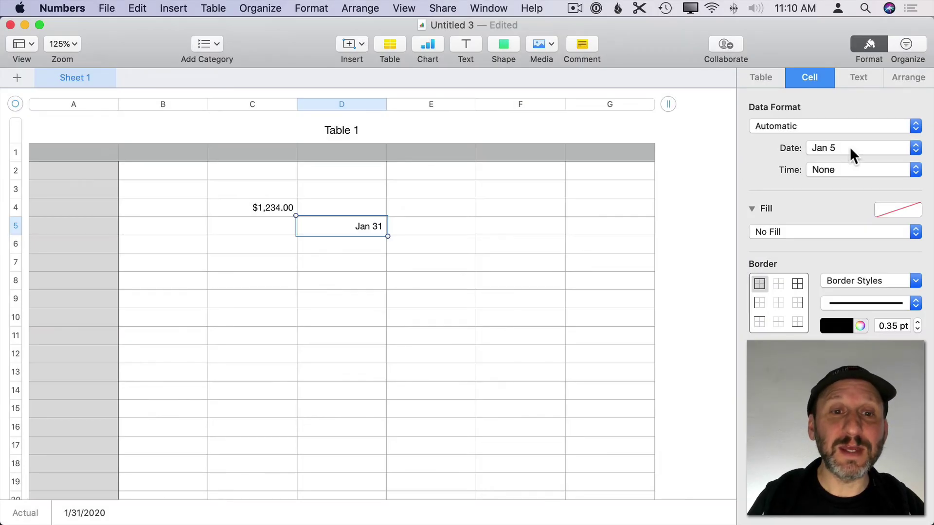
Enter the date as 1/31 in cell E6 and reselect the cell to check its data format.
left_click(433, 249)
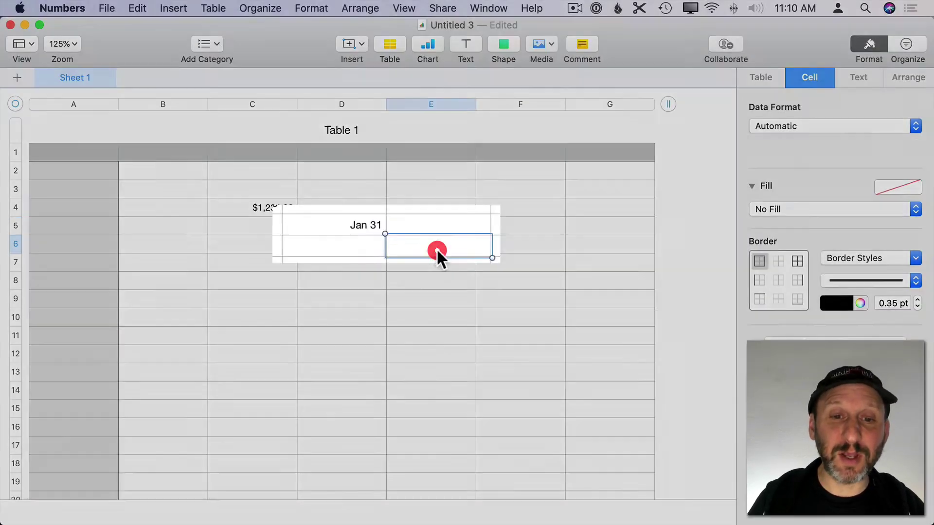
type("1/31")
key("Return")
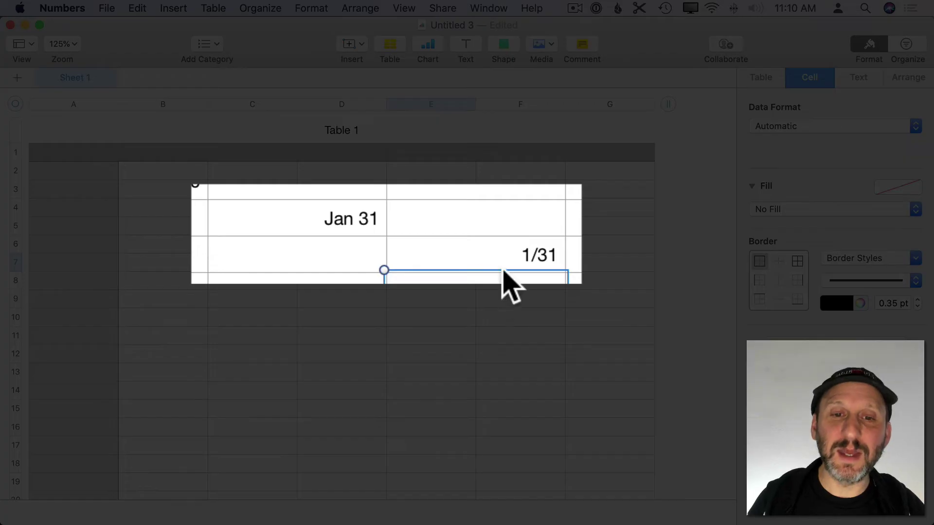
left_click(444, 243)
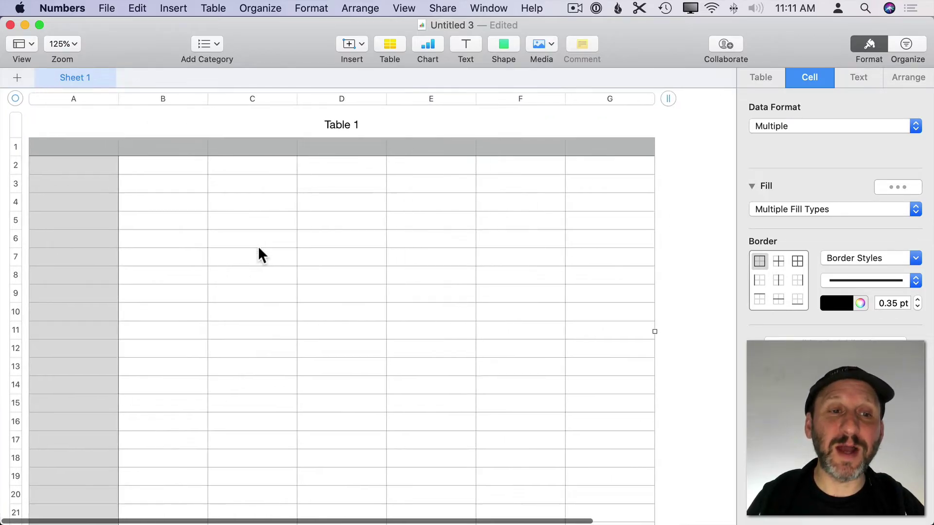
scroll(258, 246, "down", 5)
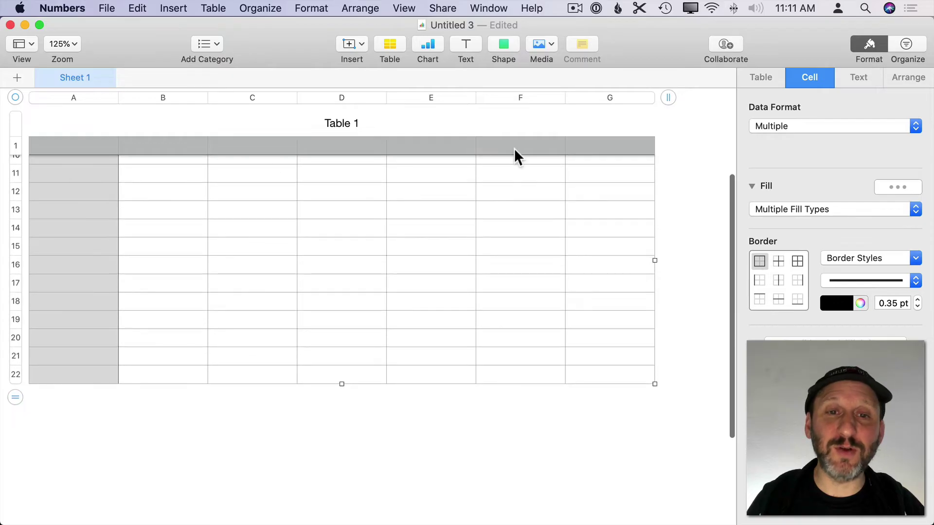
scroll(350, 256, "up", 5)
left_click(214, 7)
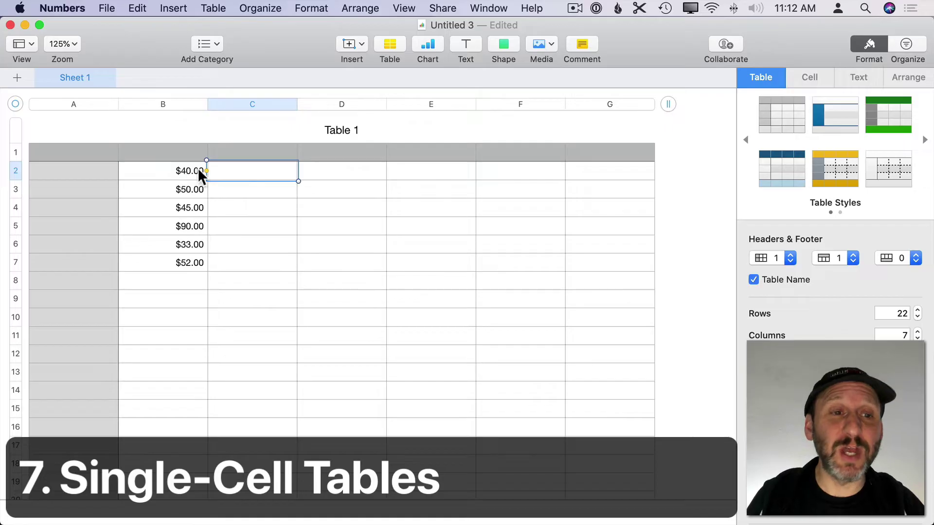
Enter a formula in cell C2 that multiplies B2 by 1.08.
mouse_move(258, 178)
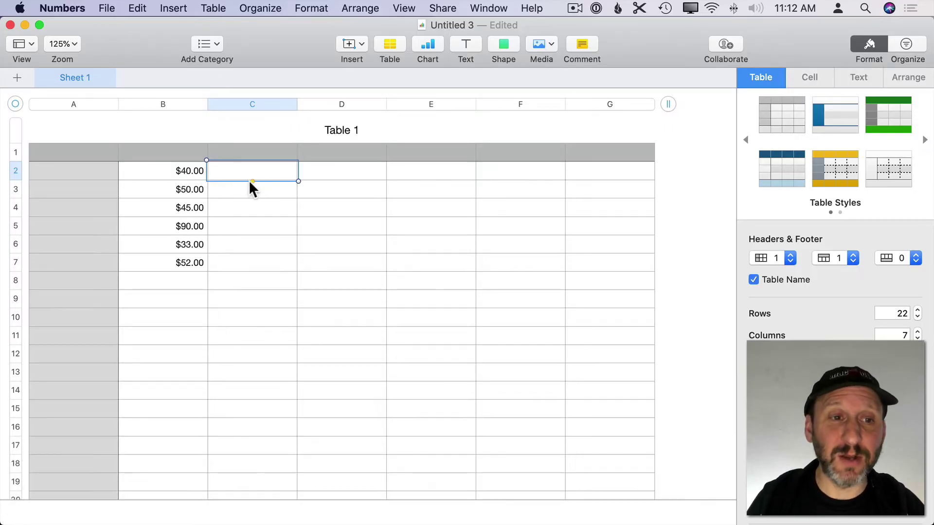
type("=")
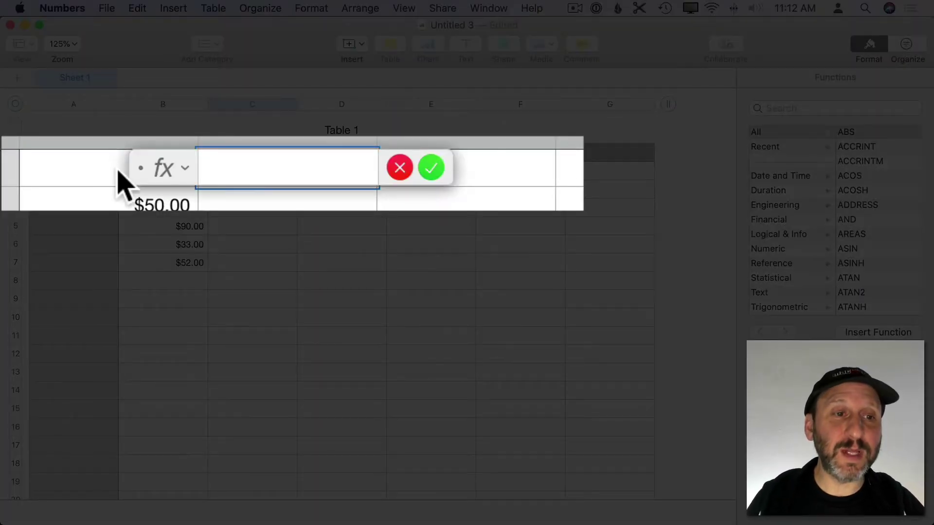
left_click(155, 175)
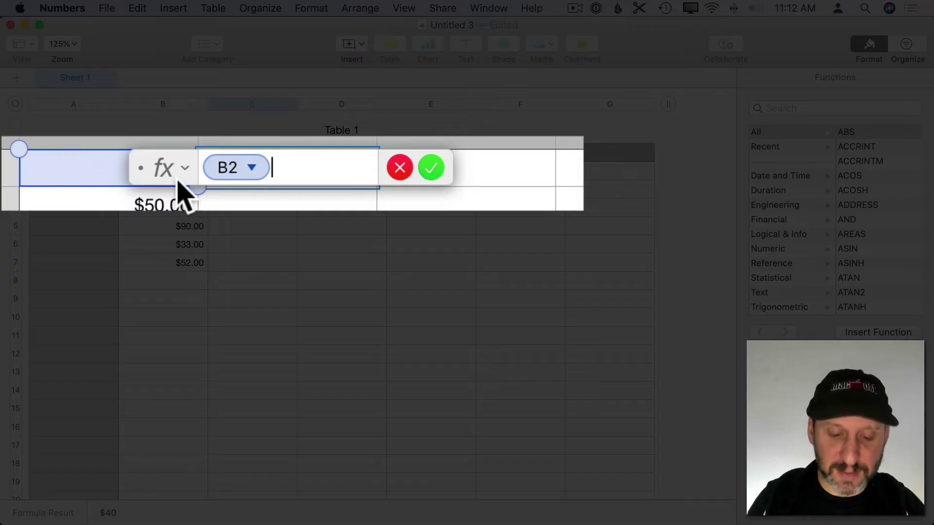
type("*")
type("1.08")
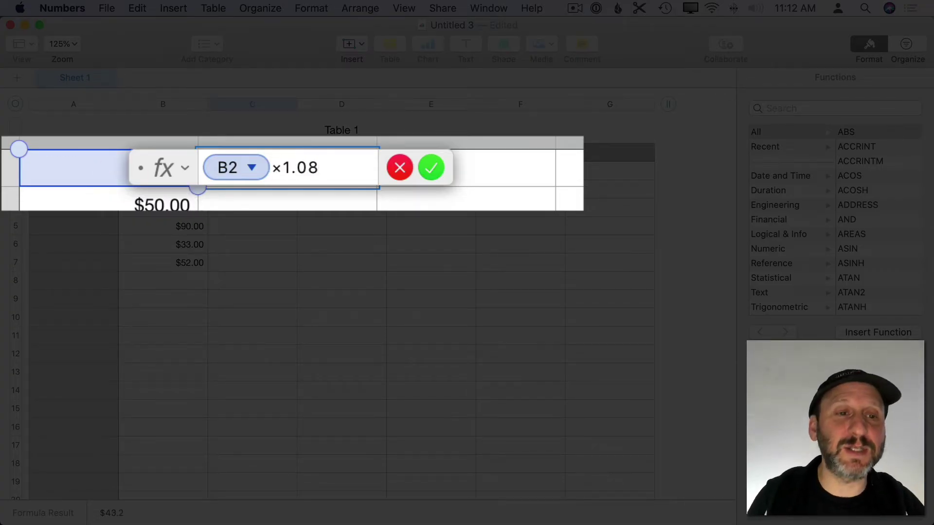
key("Return")
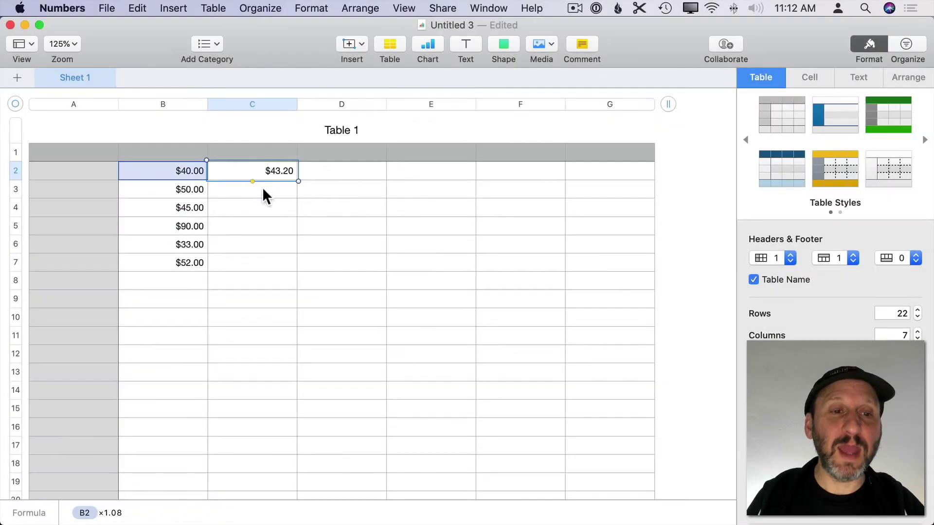
Copy the formula from cell C2 into cells C3 through C7 and reselect C2 to review it.
key("super+c")
left_click(265, 190)
left_click(259, 265, "shift")
key("super+v")
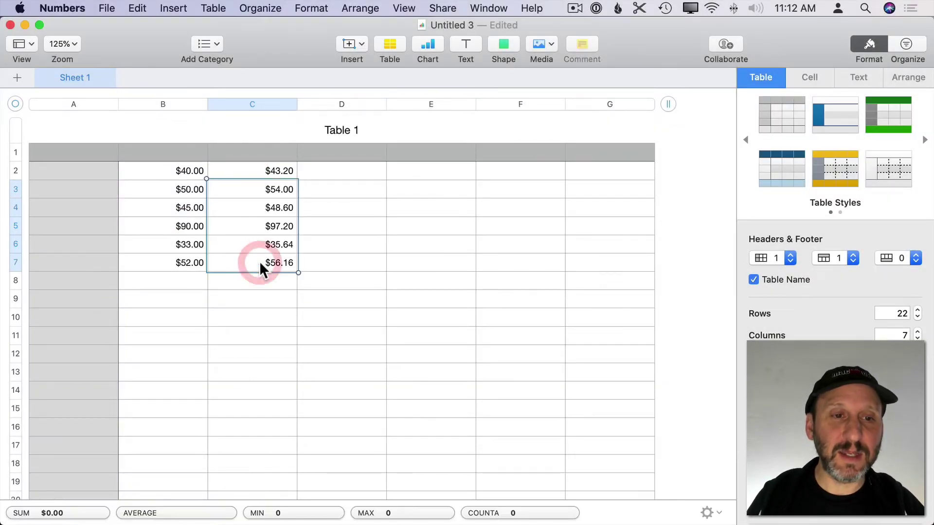
left_click(275, 168)
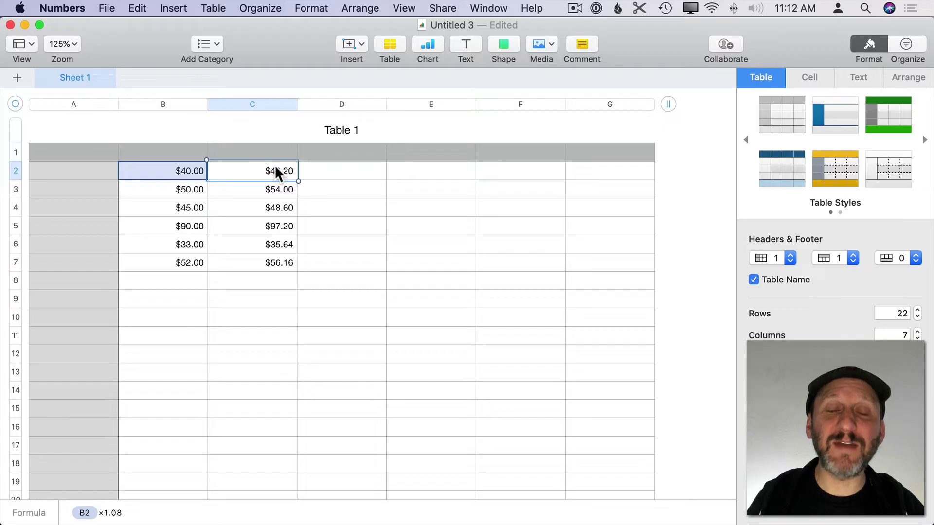
Examine the 1.08 multiplier in cell C2's formula and close the formula without changing it.
double_click(276, 168)
left_click_drag(249, 170, 276, 170)
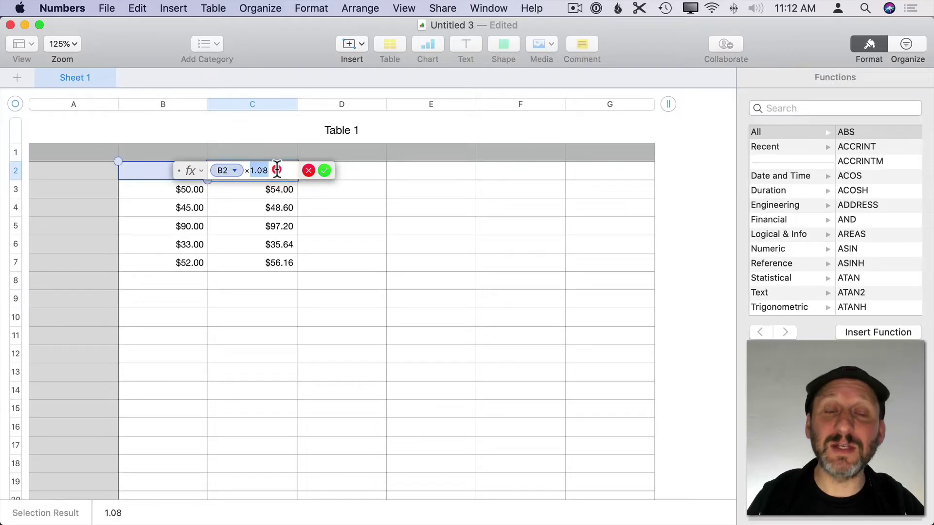
left_click(310, 170)
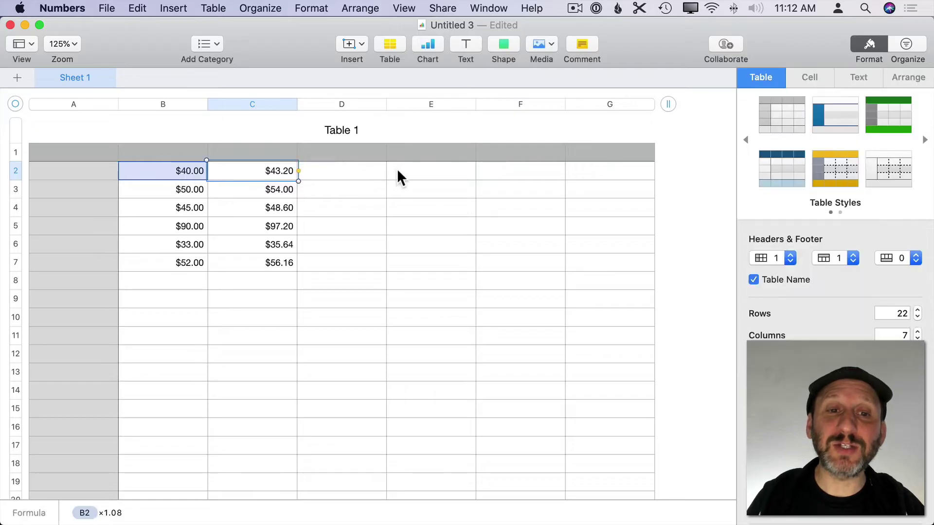
Enter the tax rate 0.08 in cell E2 of Table 1.
left_click(419, 171)
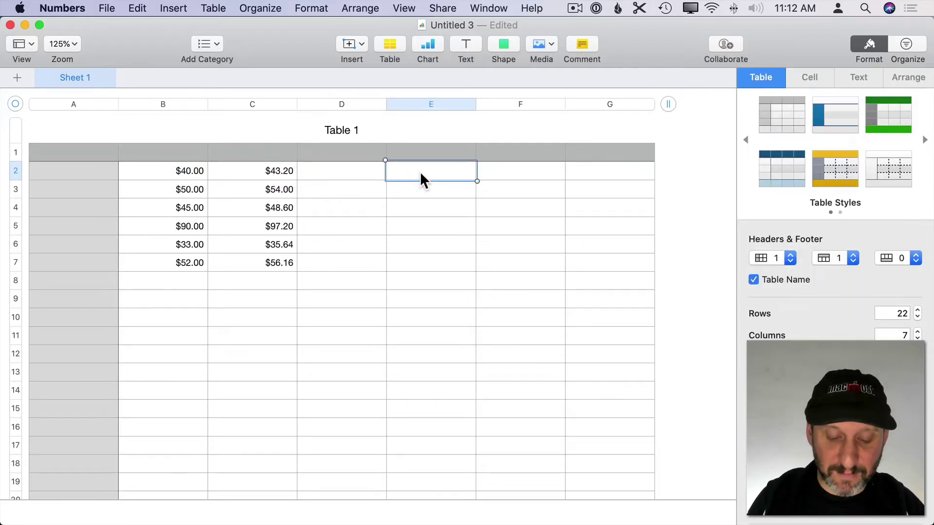
type("0.08")
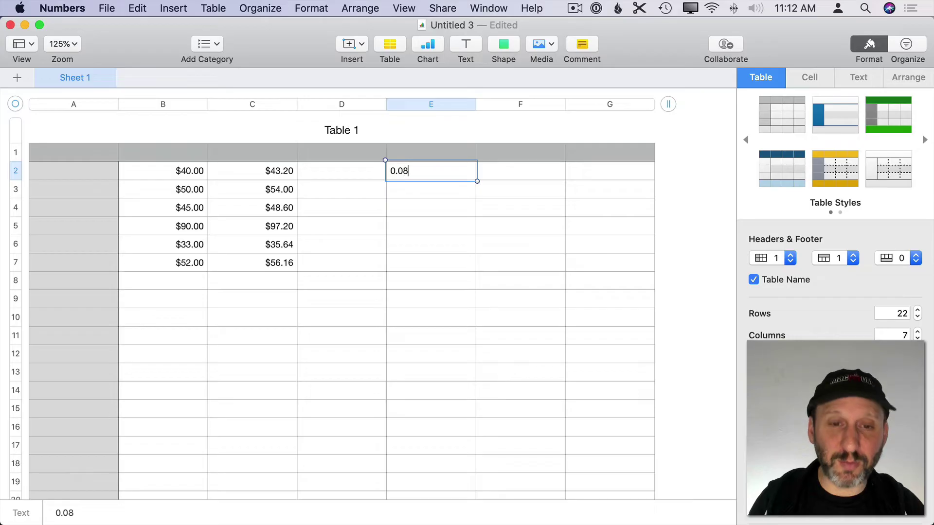
key("Return")
Change the formula in cell C2 to B2×(1+E2), preserving both row and column of the E2 reference.
left_click(264, 168)
left_click(263, 167)
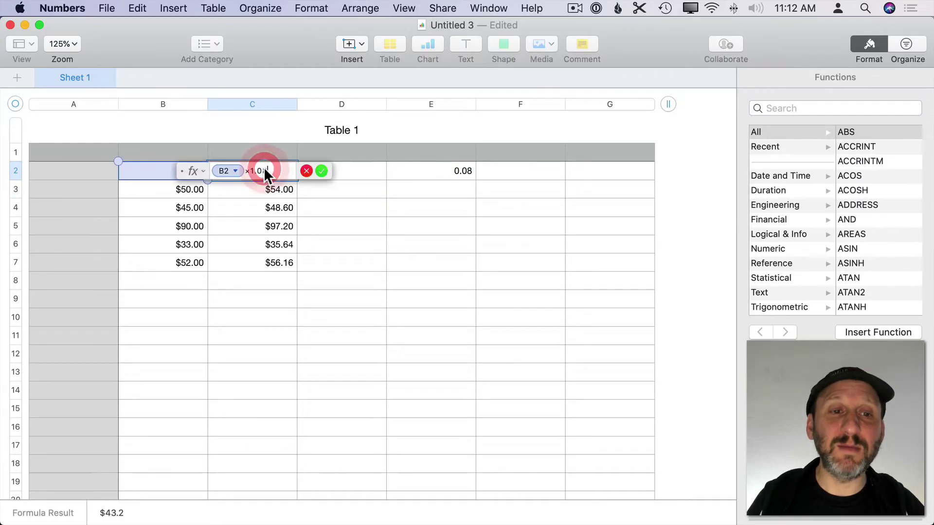
double_click(253, 167)
type("(1+")
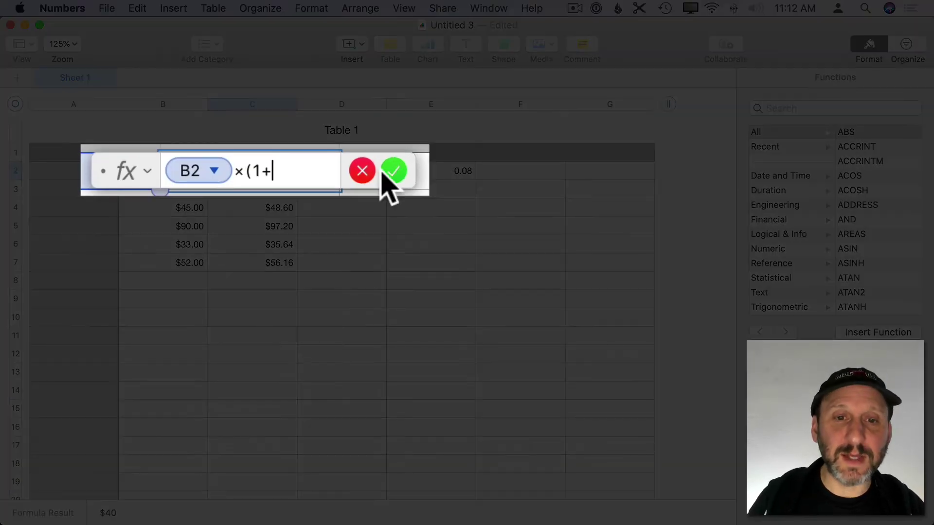
left_click(431, 170)
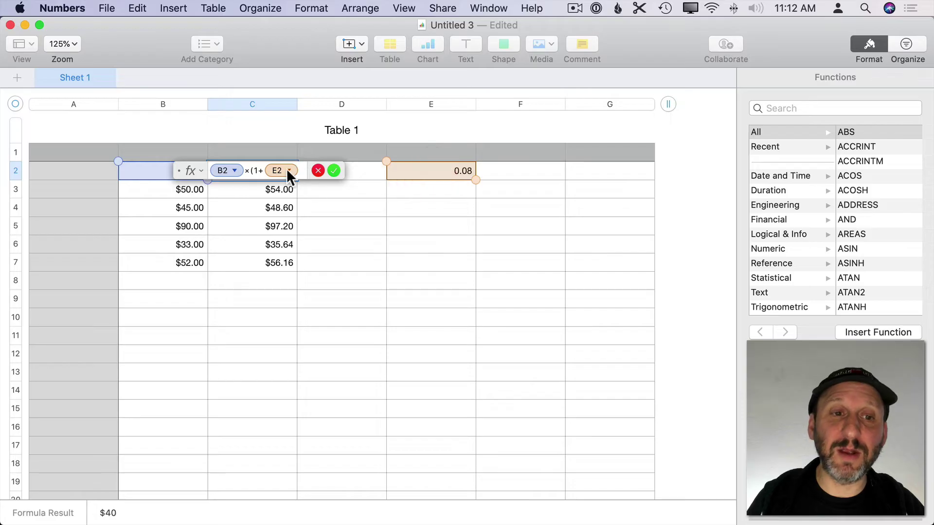
left_click(287, 171)
left_click(238, 201)
left_click(234, 221)
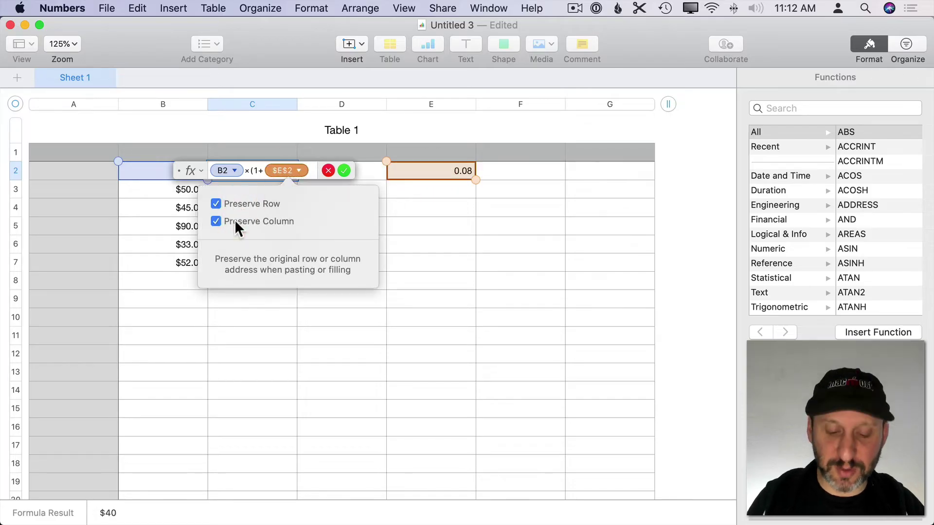
key("Return")
Copy the E2-based formula from cell C2 into cells C3 through C7.
left_click(280, 171)
left_click(279, 190)
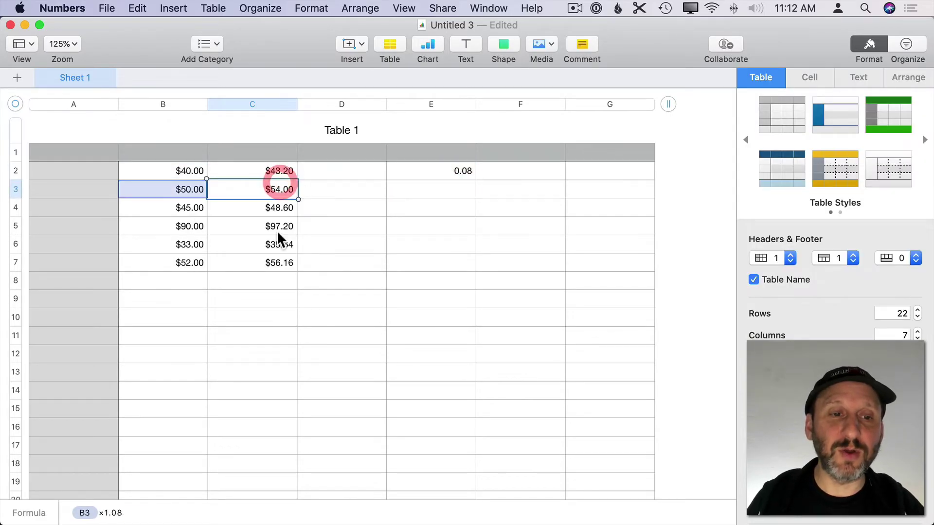
left_click(275, 265, "shift")
Set the tax rate in cell E2 to 0.075.
left_click(459, 168)
left_click(459, 167)
left_click(468, 170)
type("0.075")
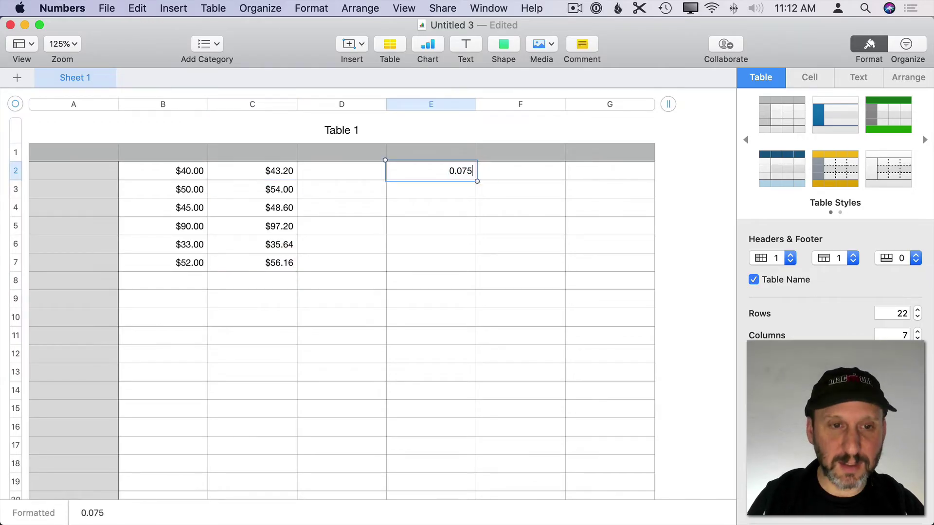
key("Return")
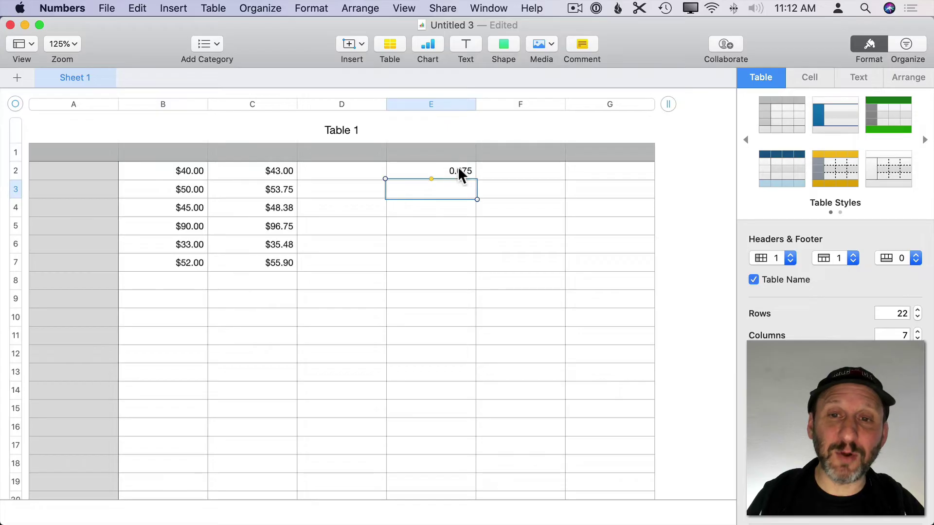
Insert a plain table without headers and reduce it to one column and one row.
left_click(382, 48)
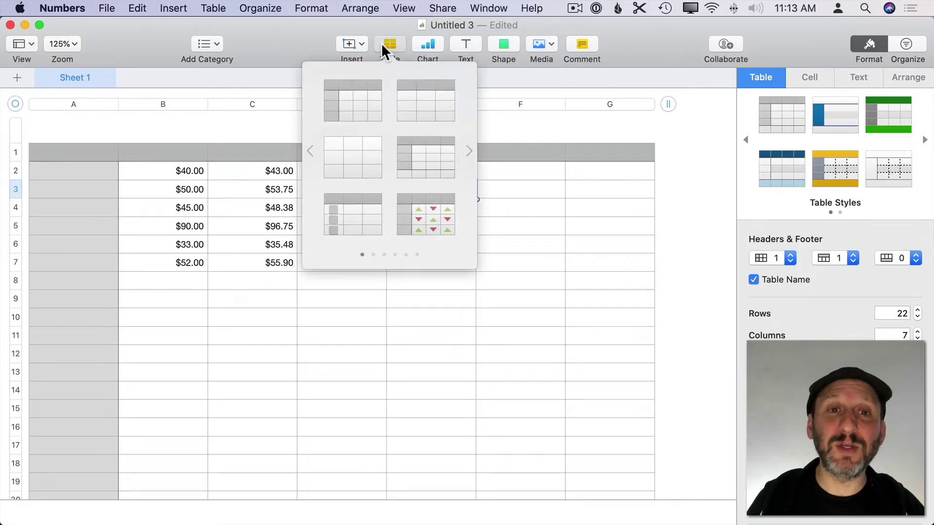
left_click(343, 162)
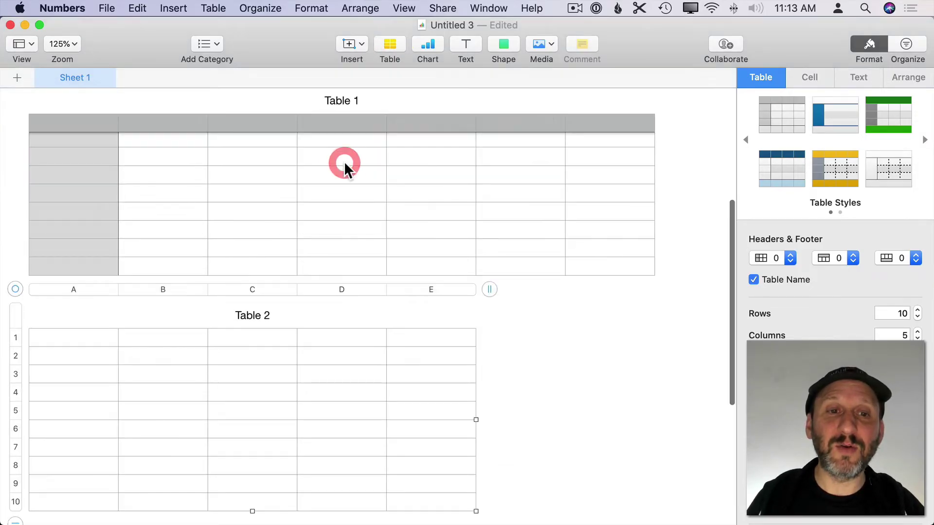
left_click_drag(489, 289, 129, 292)
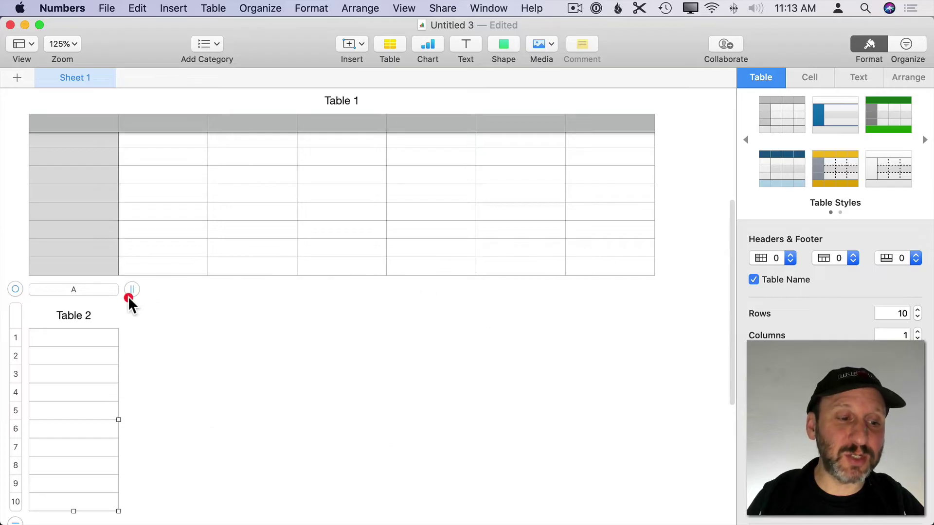
left_click_drag(14, 521, 14, 323)
Rename the single-cell table as Sales Tax.
left_click(56, 317)
left_click(55, 315)
left_click(56, 315)
type("Sa")
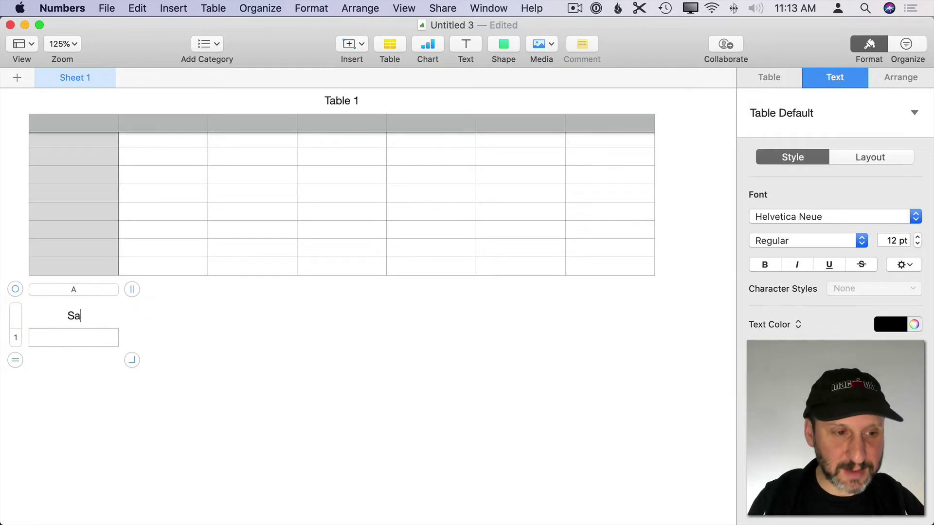
type("les Tax")
key("Return")
Enter 0.08 in the Sales Tax table's cell and move that table above the upper-right corner of Table 1.
left_click(63, 344)
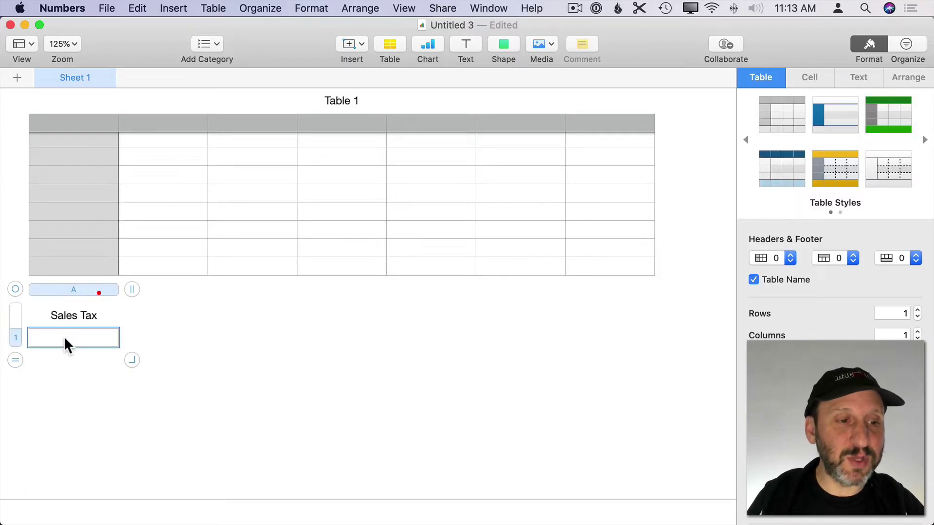
type("0.08")
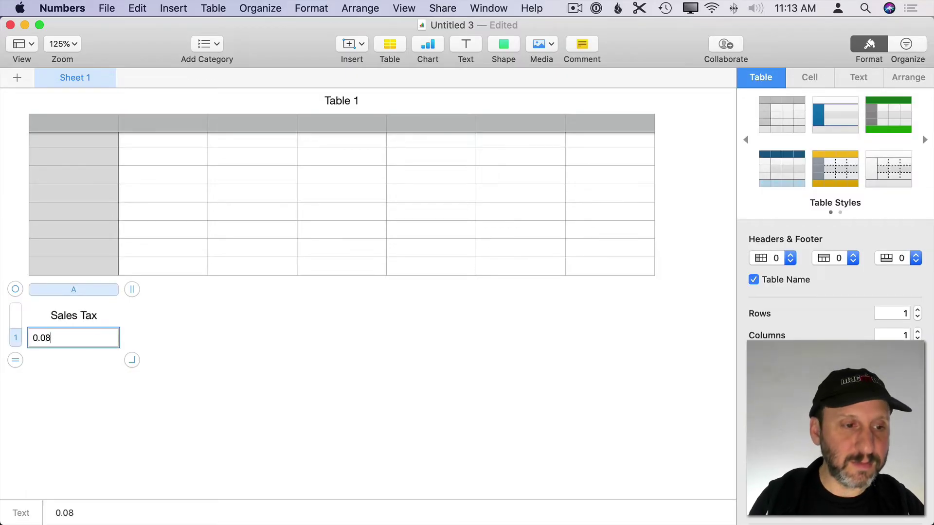
key("Return")
left_click_drag(16, 287, 579, 80)
Replace the E2 reference in cell C2's formula with cell A1 of the Sales Tax table, preserving its row and column.
left_click(294, 171)
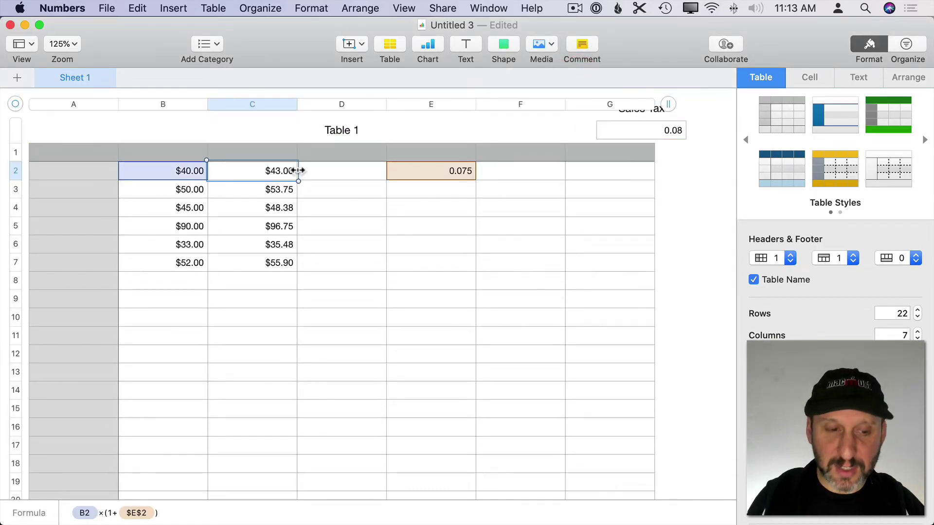
left_click(281, 171)
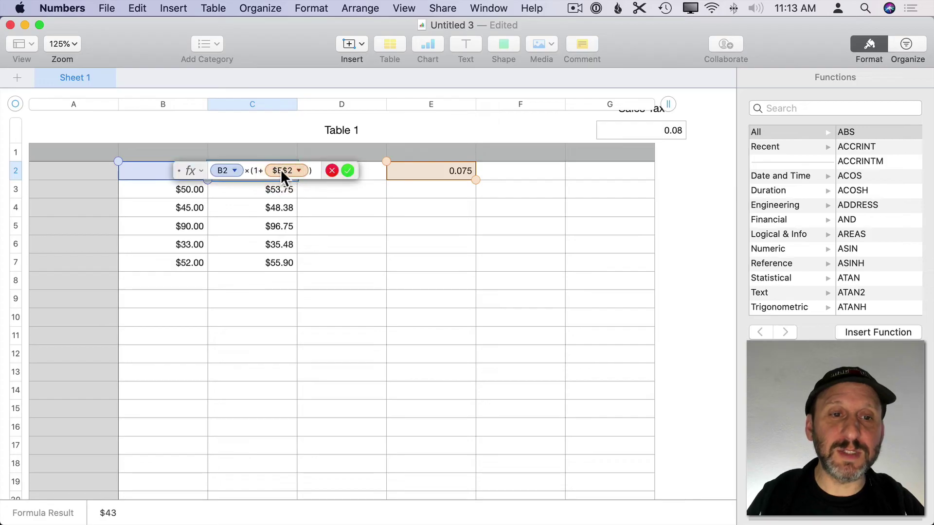
key("BackSpace")
left_click(664, 129)
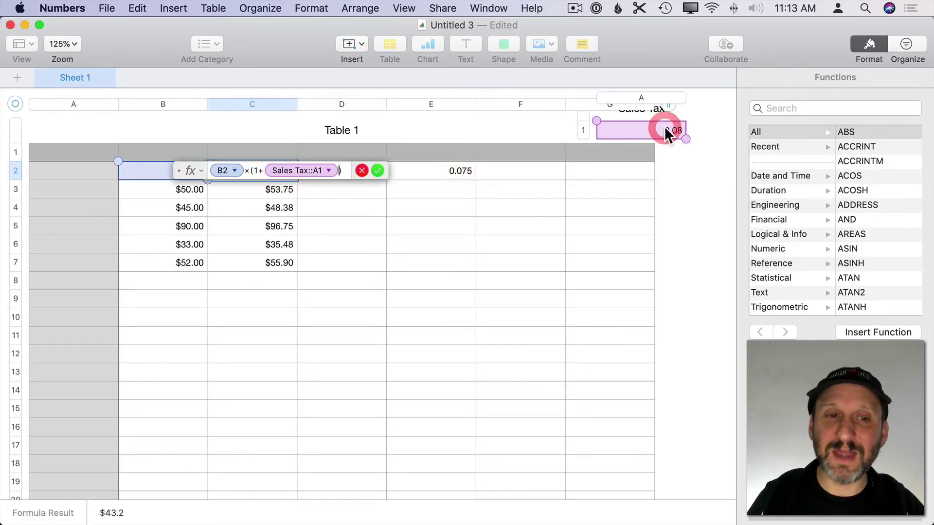
left_click(328, 171)
left_click(293, 201)
left_click(294, 222)
left_click(387, 170)
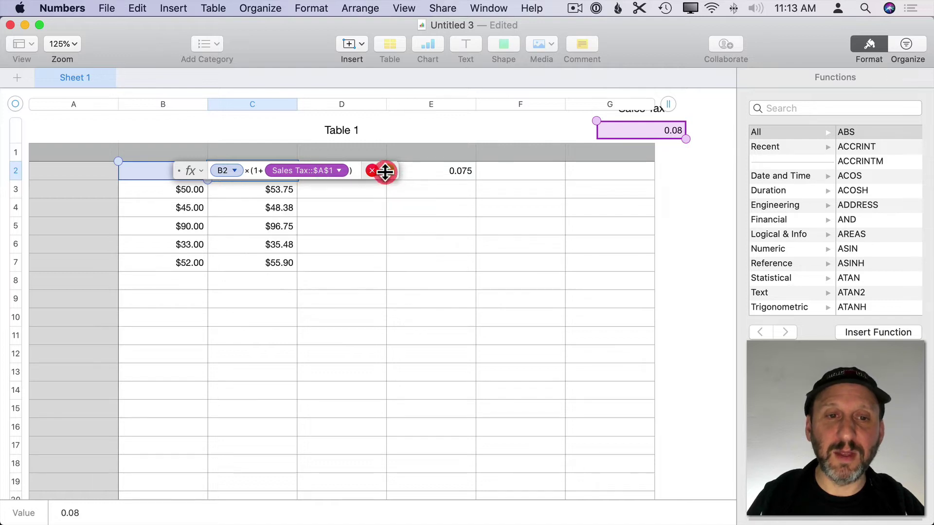
left_click(388, 170)
Copy the Sales Tax formula from cell C2 into cells C3 through C7 and clear the old rate in cell E2.
left_click_drag(275, 186, 270, 252)
left_click(436, 171)
key("Delete")
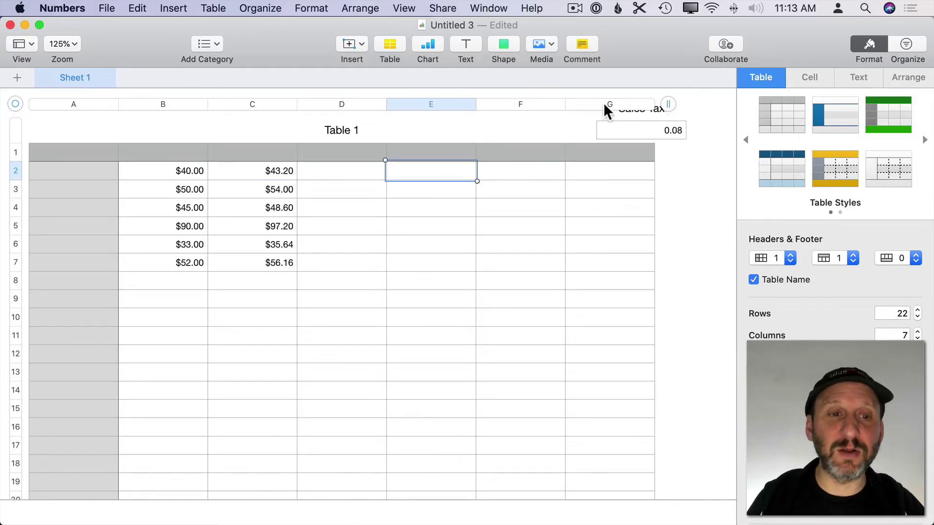
Set the rate in the Sales Tax table to 0.07.
left_click(663, 131)
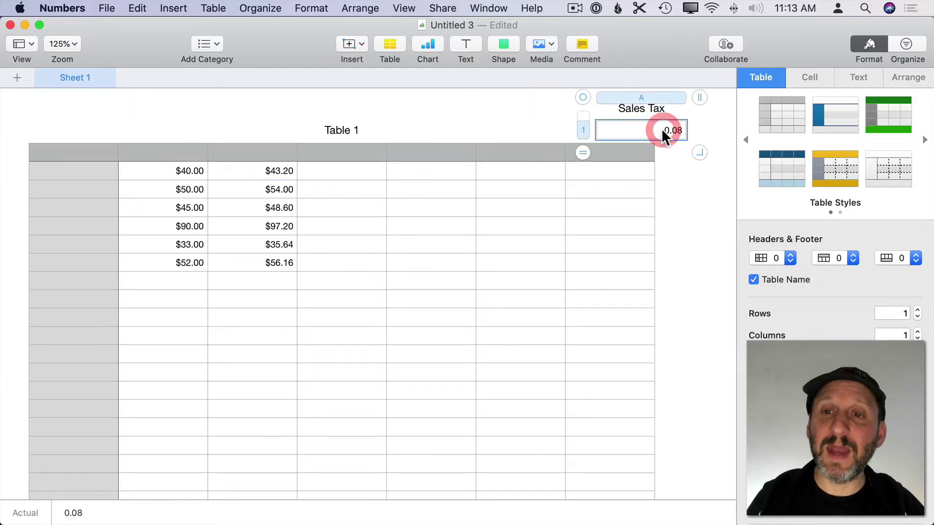
left_click(673, 131)
left_click_drag(677, 130, 690, 132)
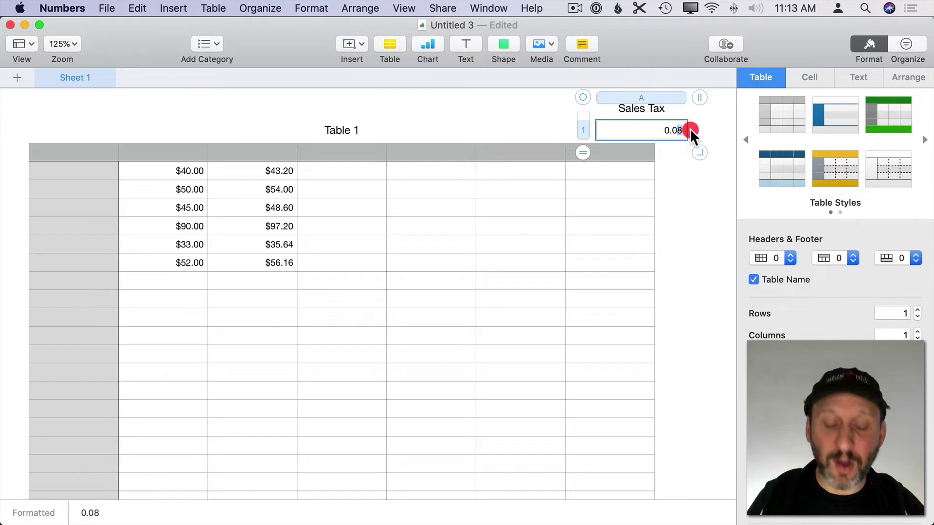
type("7")
key("Return")
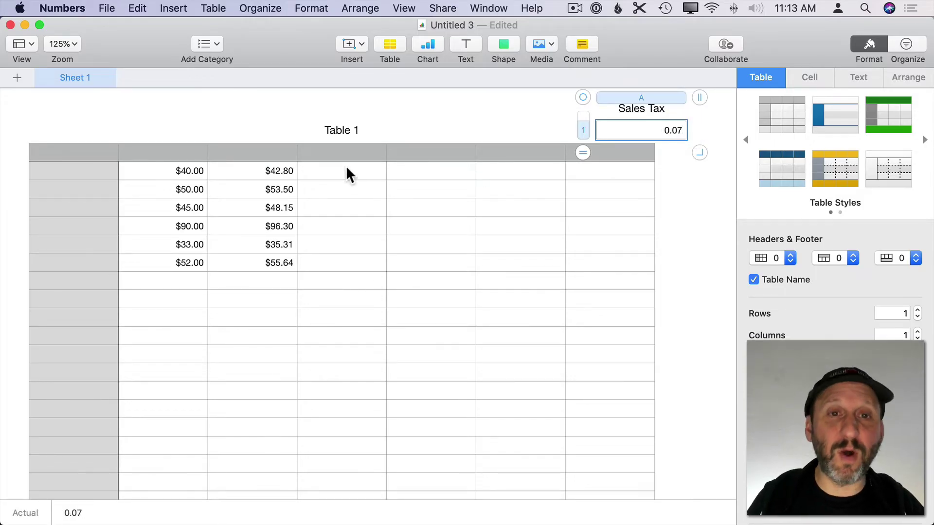
Lock Table 1 against editing.
left_click(155, 201)
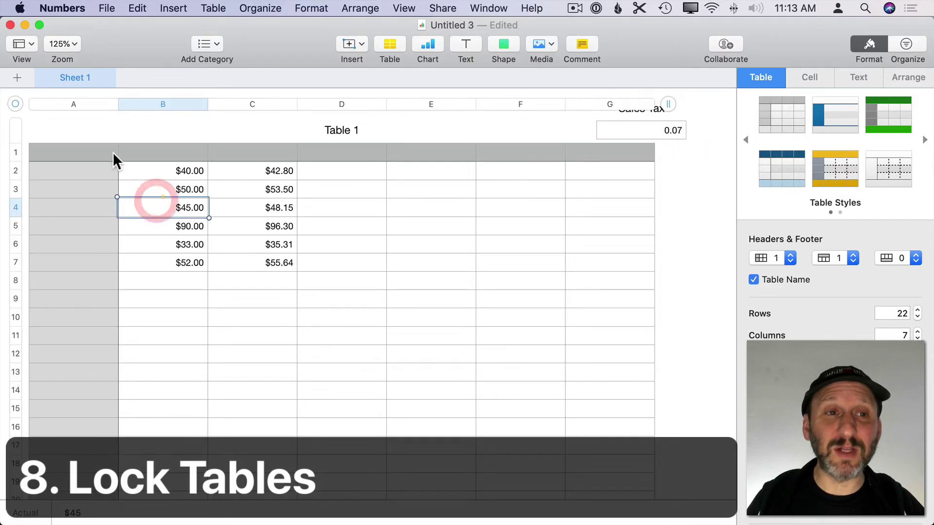
left_click(368, 9)
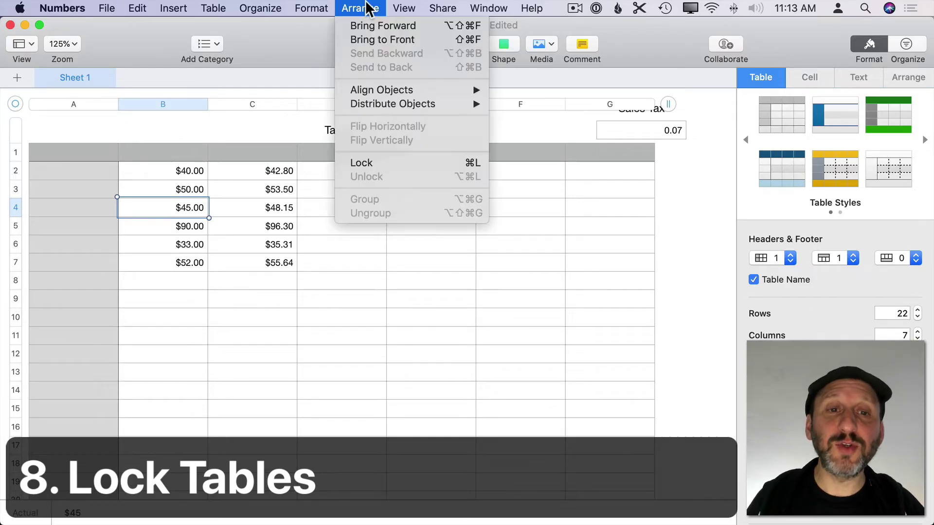
left_click(372, 160)
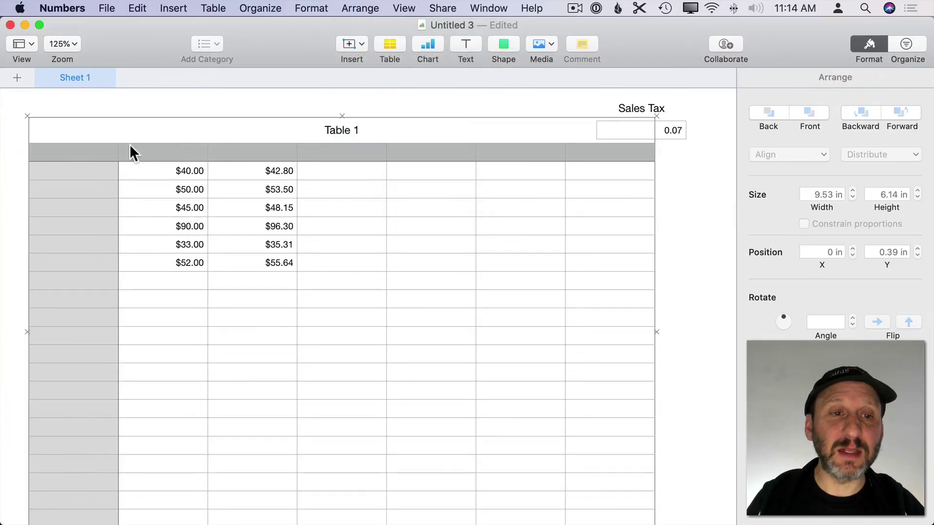
Set the rate in the Sales Tax table to 0.06 and try selecting a cell in the locked Table 1.
left_click(672, 130)
double_click(675, 130)
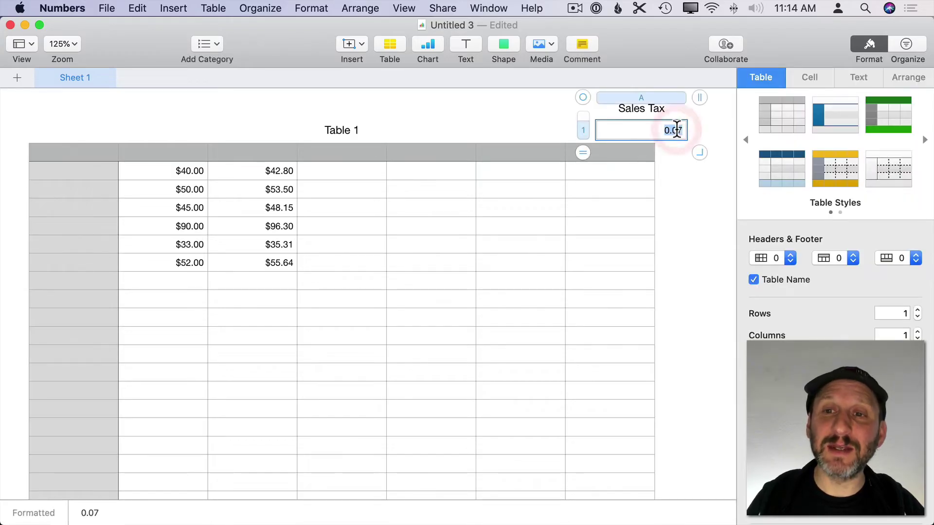
type("0.06")
key("Return")
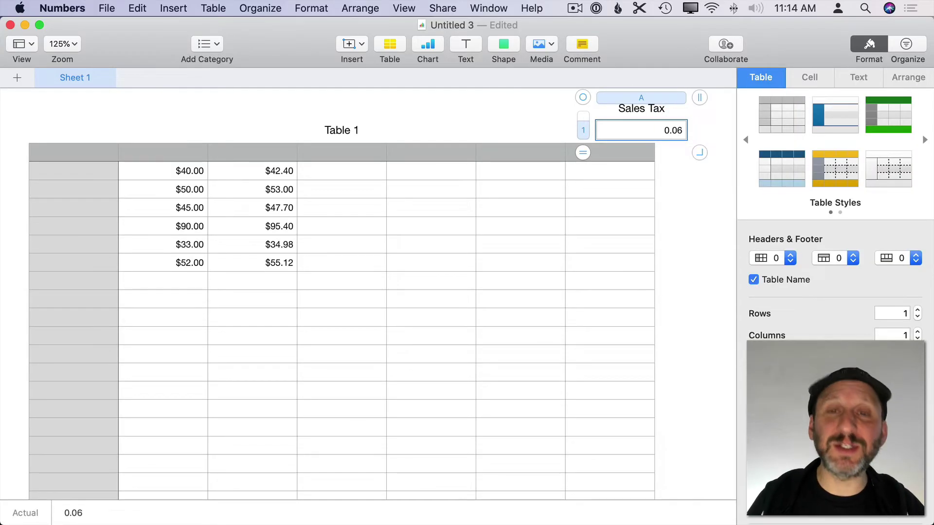
left_click(161, 210)
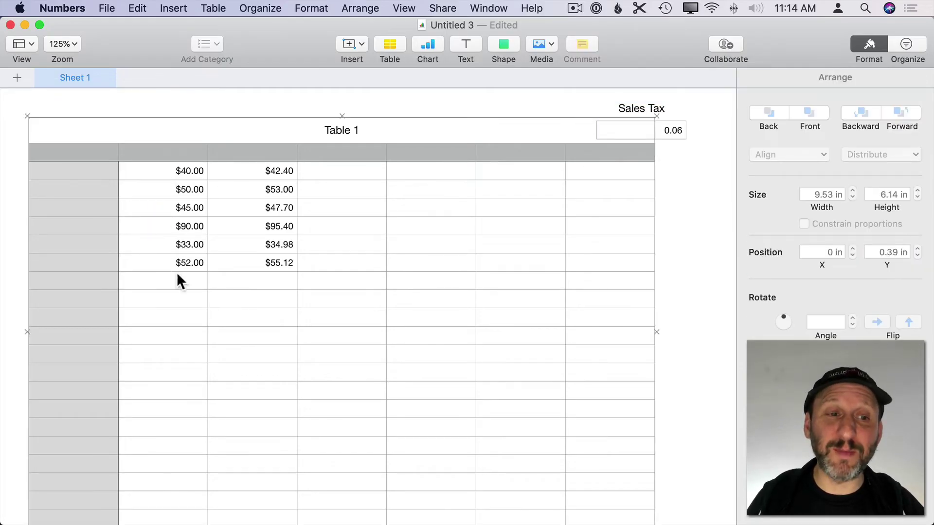
left_click(673, 130)
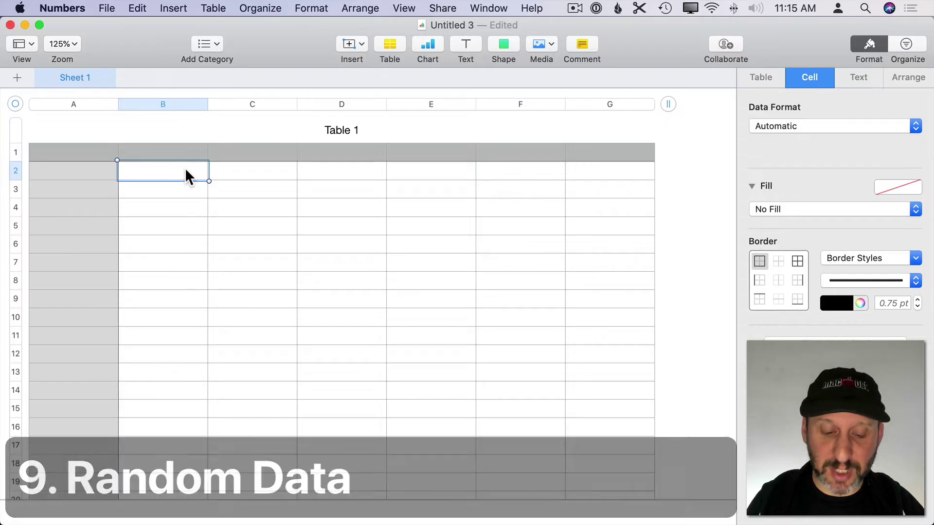
Enter 4, 5, 6 and 8 in cells B2 through B5 of the empty table, and clear those cells again.
type("4")
key("Return")
type("5")
key("Return")
type("6")
key("Return")
type("8")
key("Return")
left_click_drag(194, 175, 188, 221)
key("Delete")
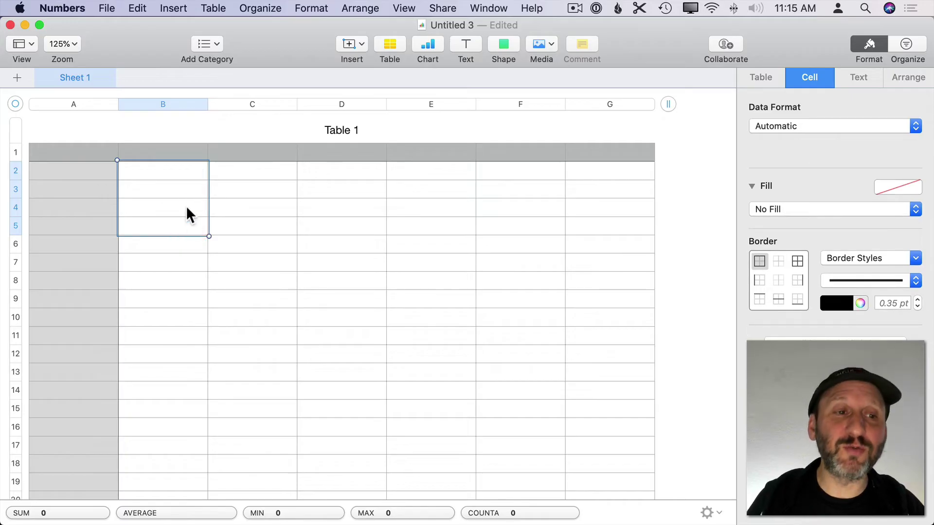
Enter a RANDBETWEEN formula in cell B2 with a lower bound of 10 and an upper bound of 999.
left_click(176, 172)
type("=")
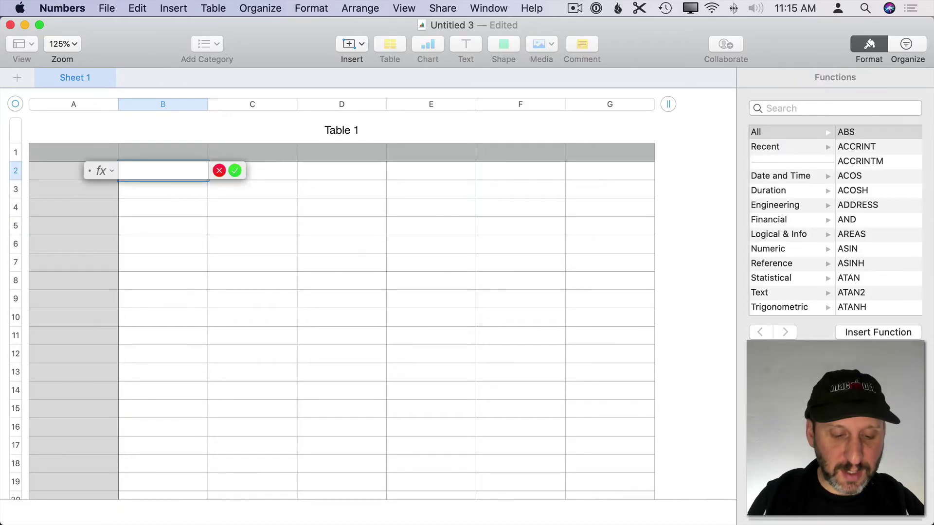
type("RAN")
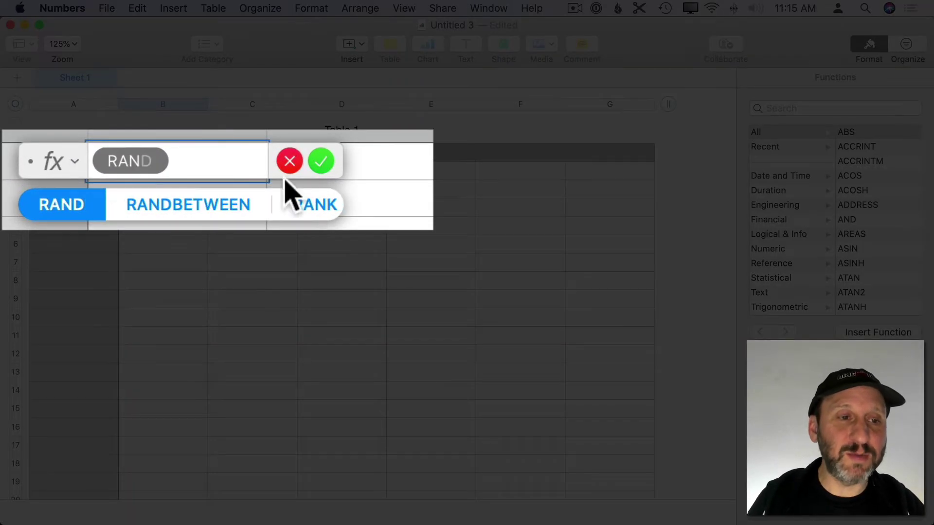
left_click(229, 202)
left_click(284, 163)
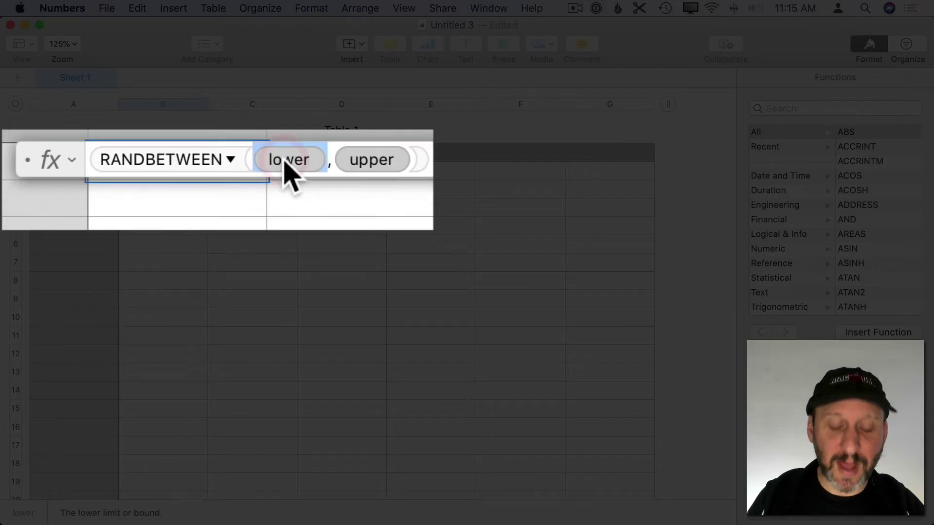
type("10")
left_click(316, 165)
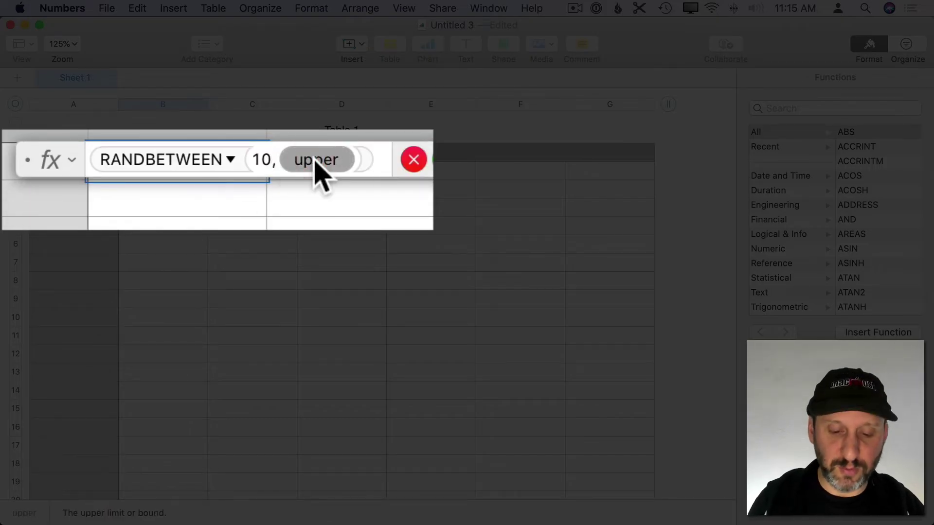
type("999")
key("Return")
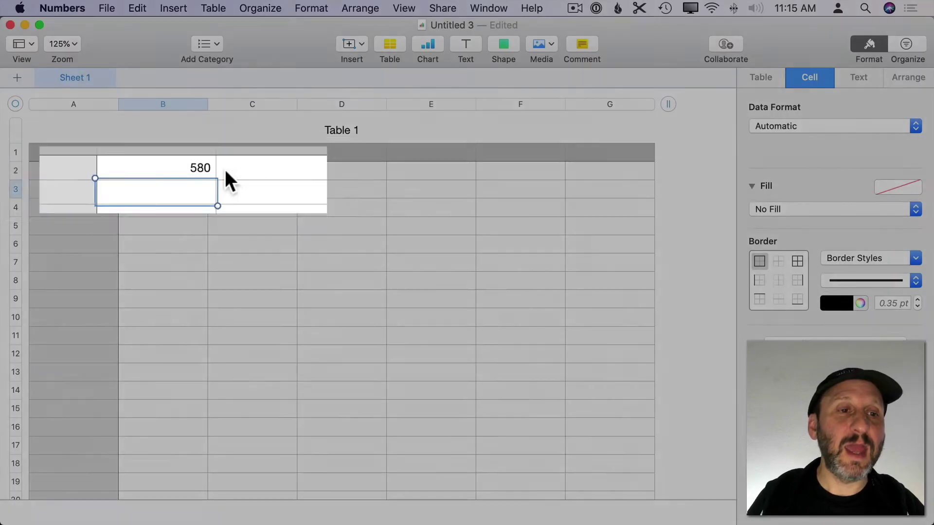
Copy the random number formula from cell B2 into all body cells of column B.
left_click(196, 169)
left_click(182, 104)
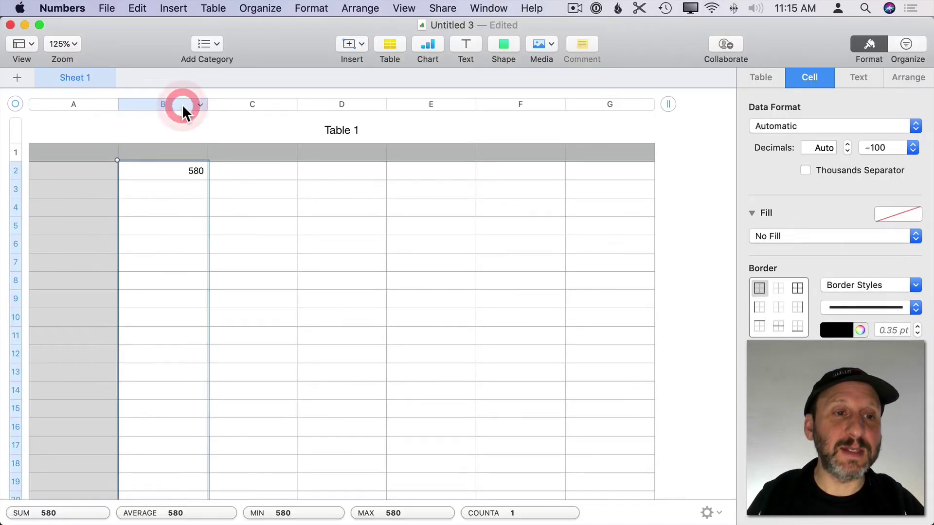
key("super+v")
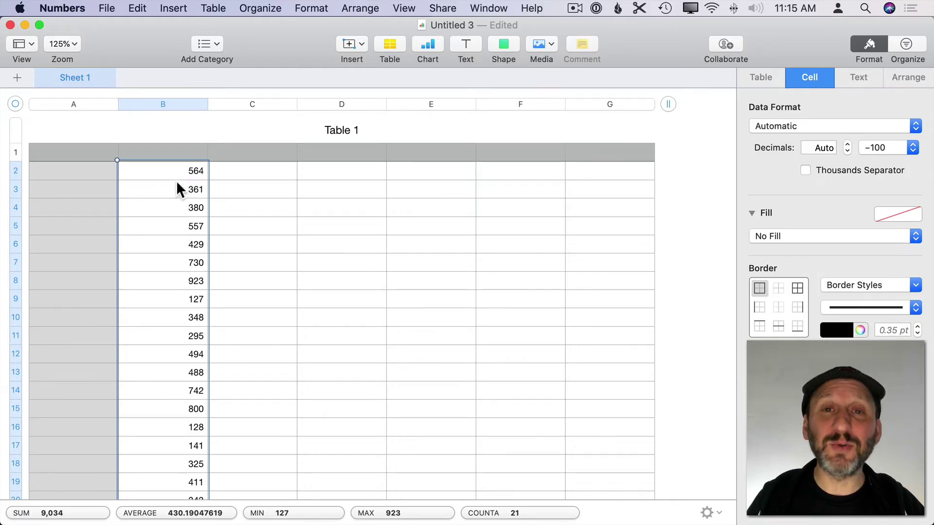
Enter 1 in cell C2 to make the random numbers recalculate, and clear that cell again.
left_click(255, 168)
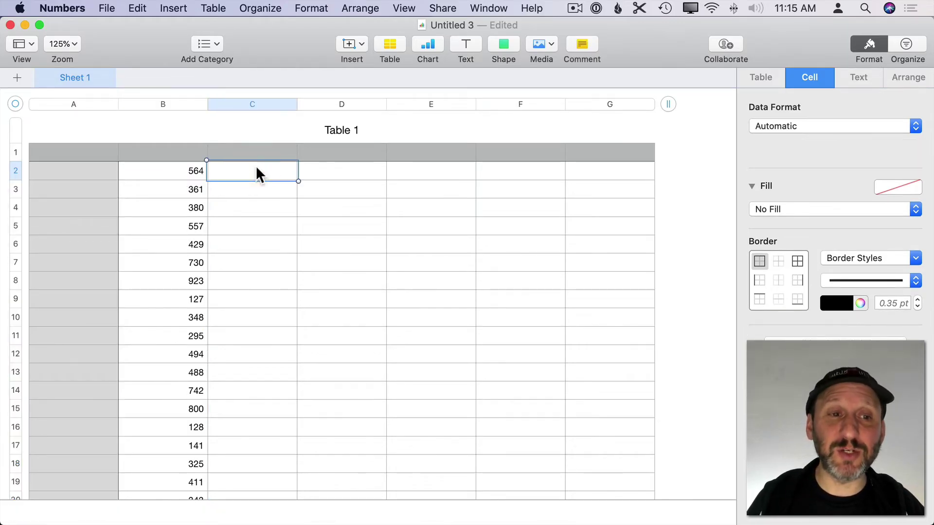
type("1")
key("Return")
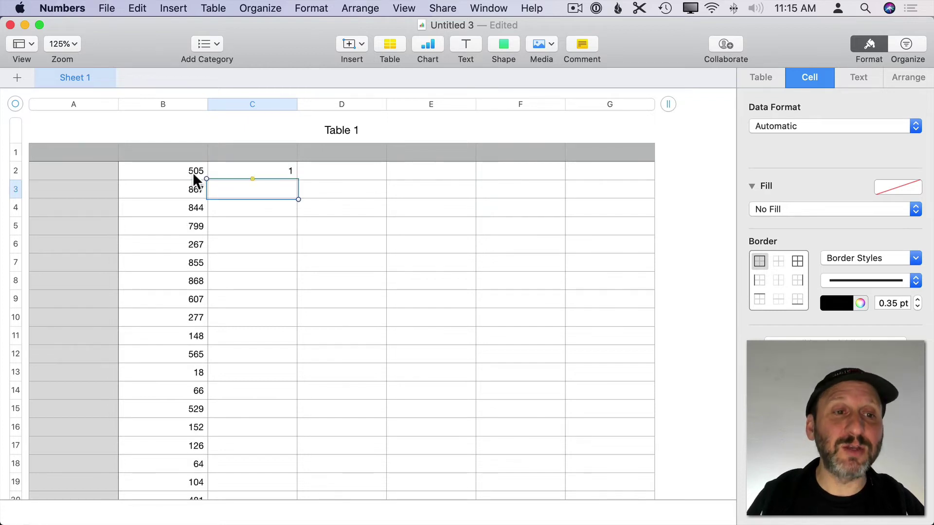
left_click(274, 169)
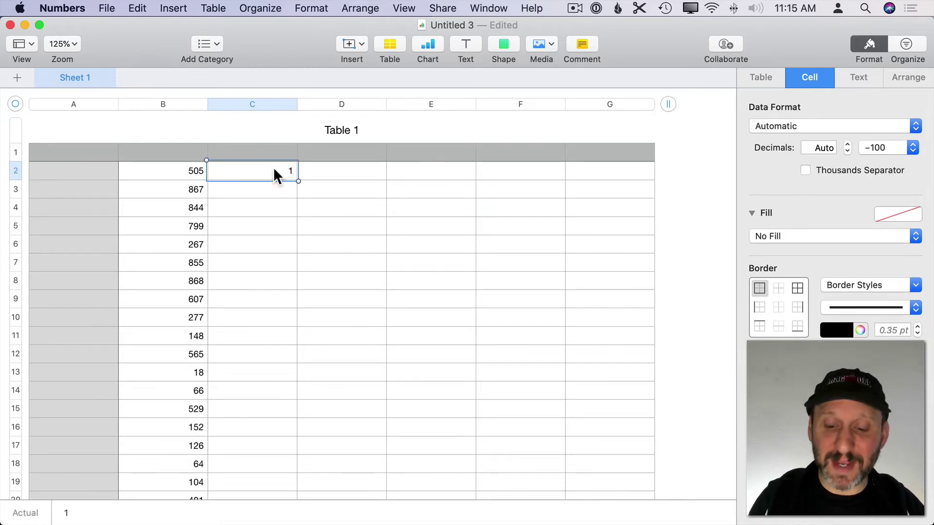
key("Delete")
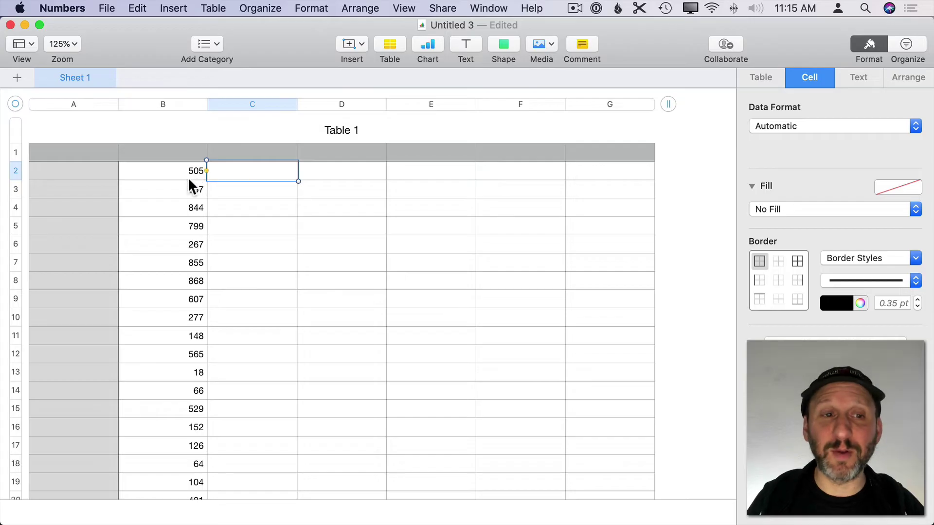
Copy column B and paste its formula results over the formulas, and check cells B2 and B3.
left_click(170, 103)
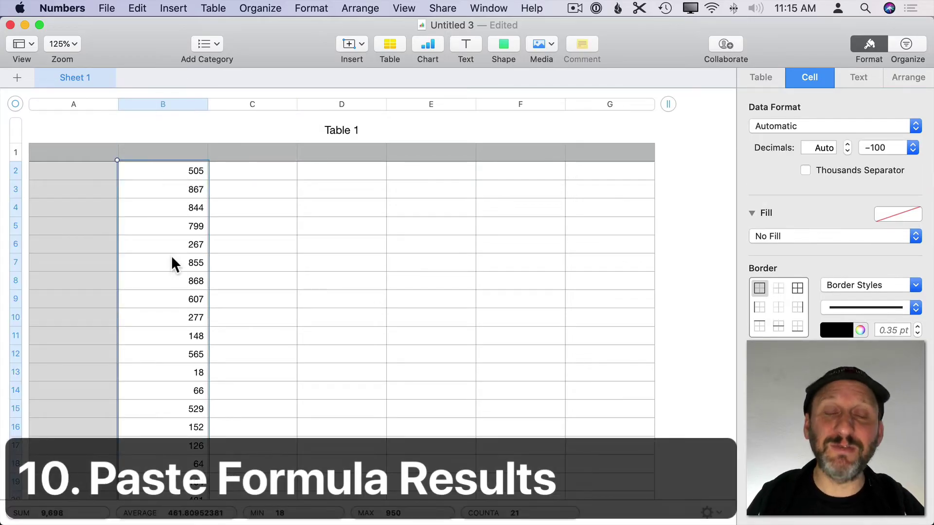
left_click(143, 4)
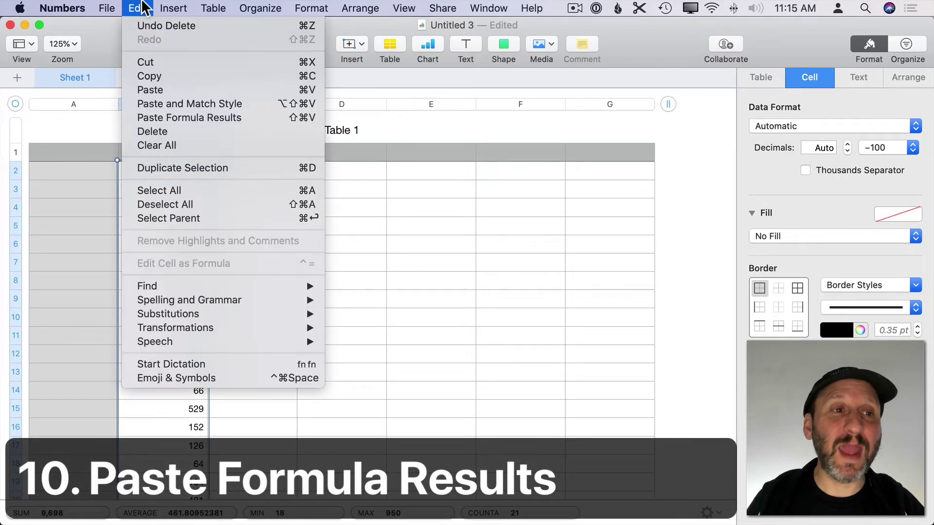
left_click(152, 74)
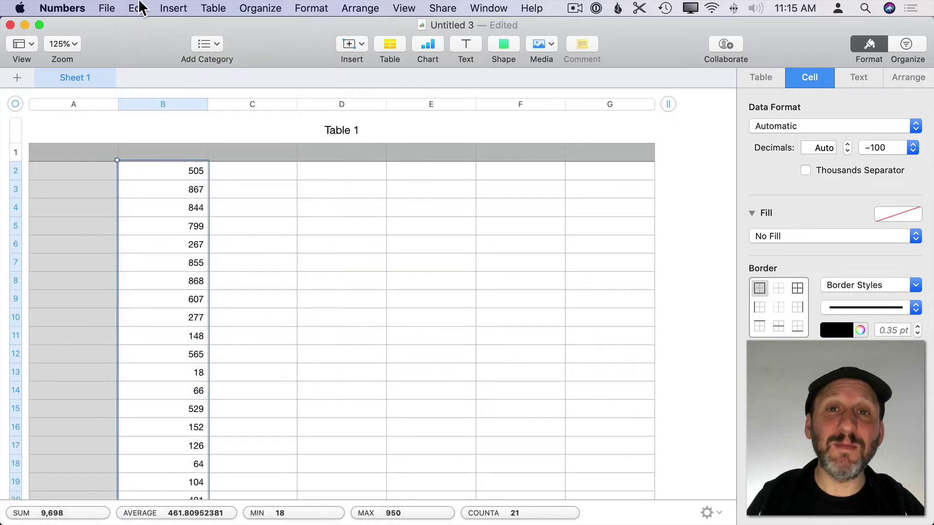
left_click(139, 7)
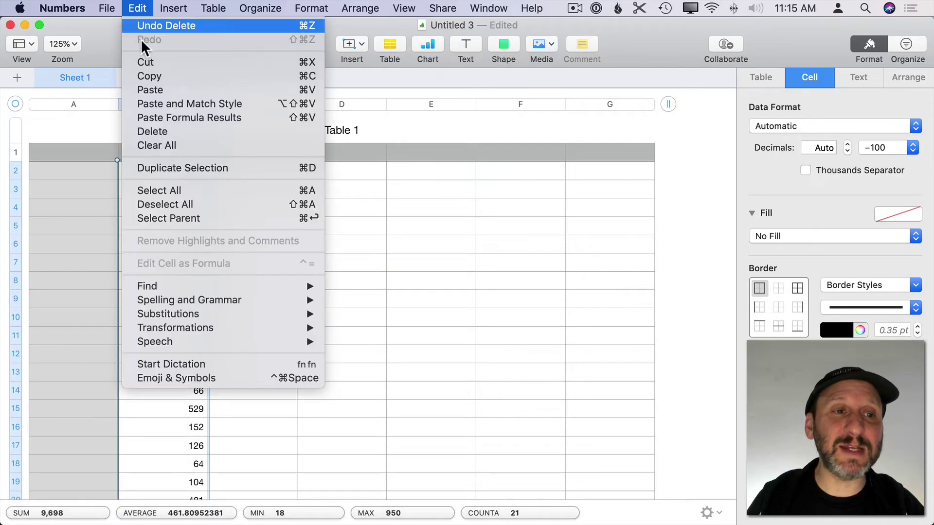
left_click(159, 118)
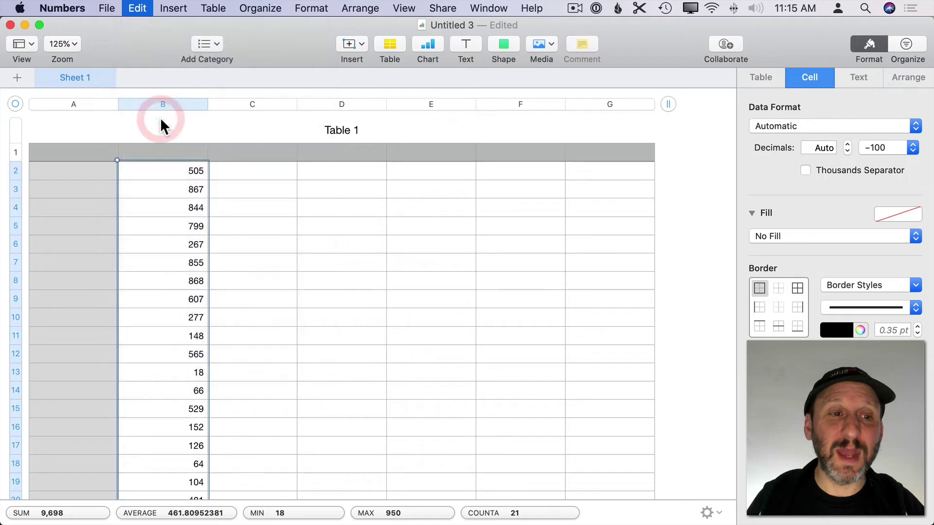
left_click(189, 188)
left_click(186, 168)
left_click(183, 186)
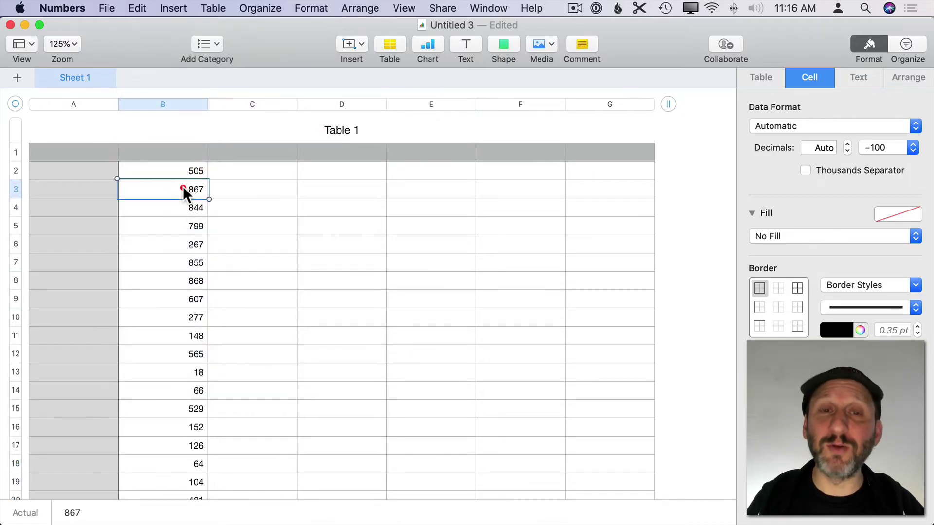
Enter 1 in cell C2 beside the pasted values to test whether they still recalculate.
left_click(258, 168)
type("1")
key("Return")
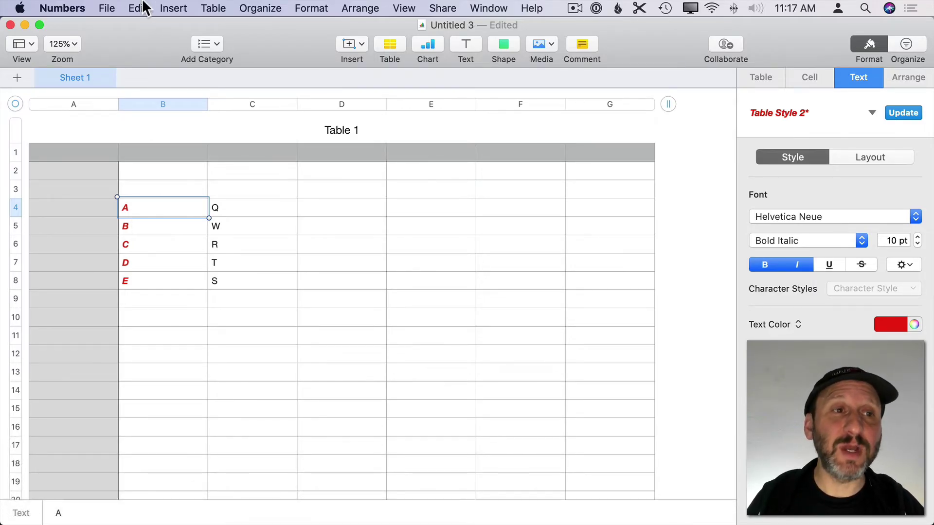
Copy the style of cell B4 and paste it onto cells C4 through C8.
left_click(316, 8)
left_click(331, 129)
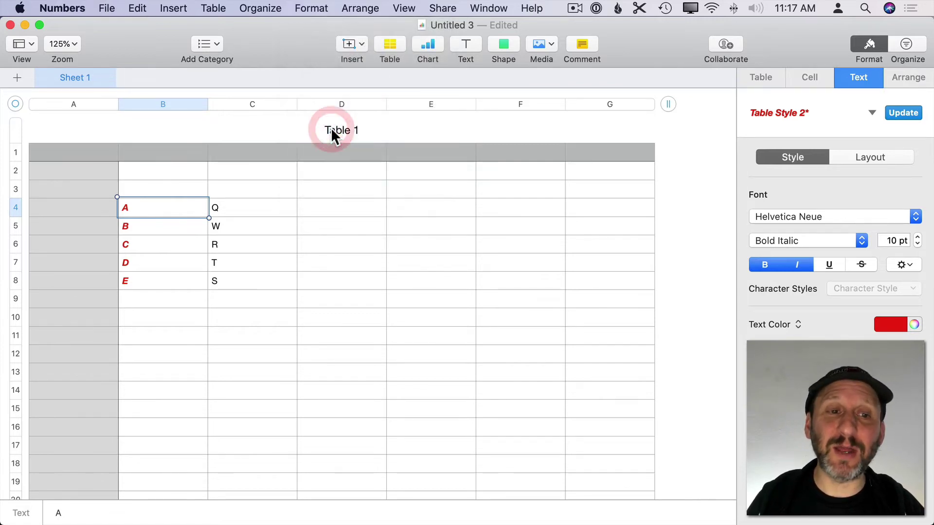
left_click(231, 208)
left_click(232, 278, "shift")
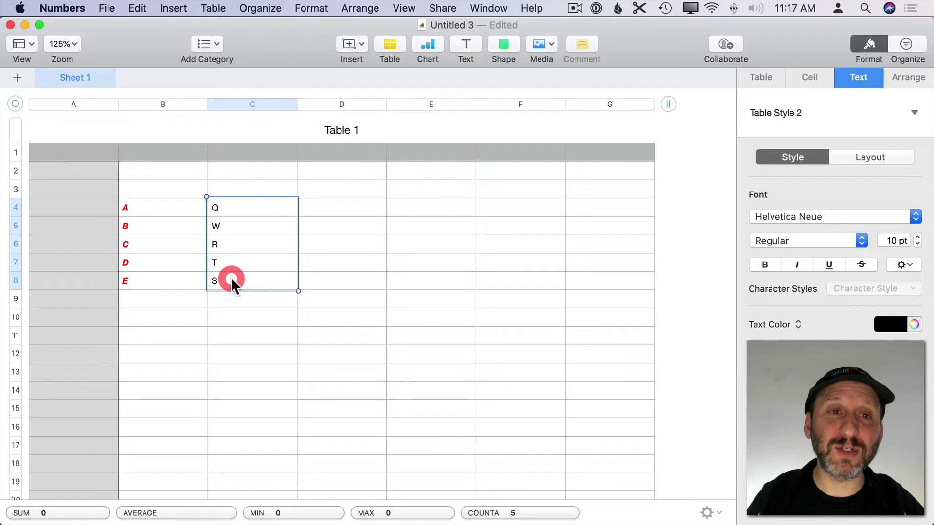
left_click(311, 9)
left_click(328, 140)
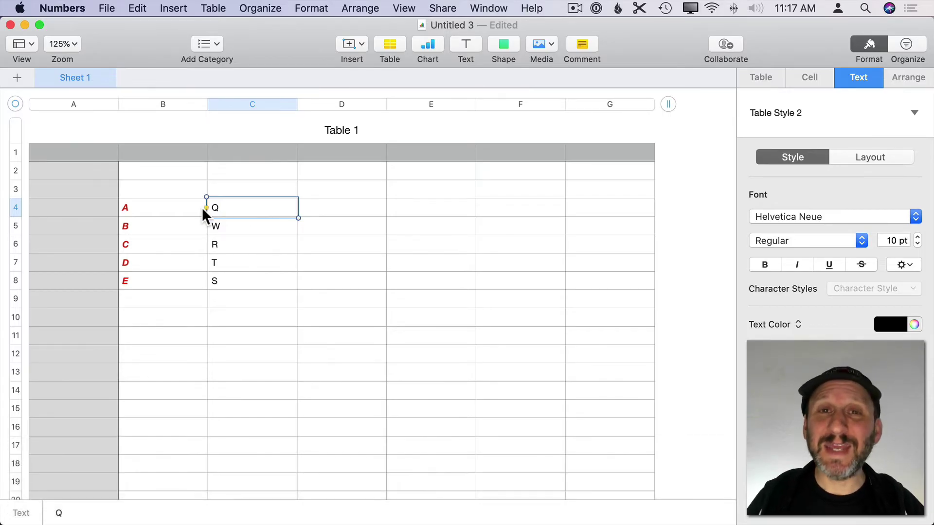
Compare the text styles of cells B4 and C4, and update Table Style 2 to match B4's red bold italic text.
left_click(156, 209)
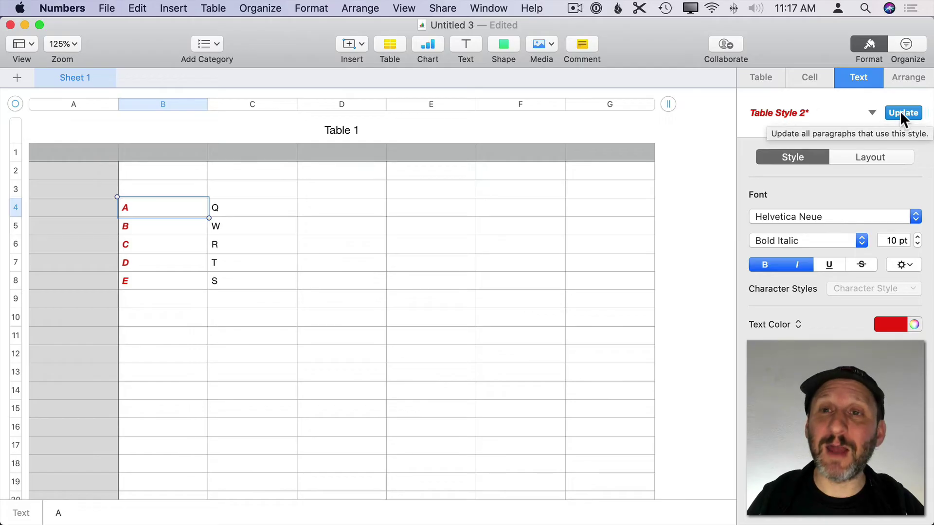
left_click(227, 206)
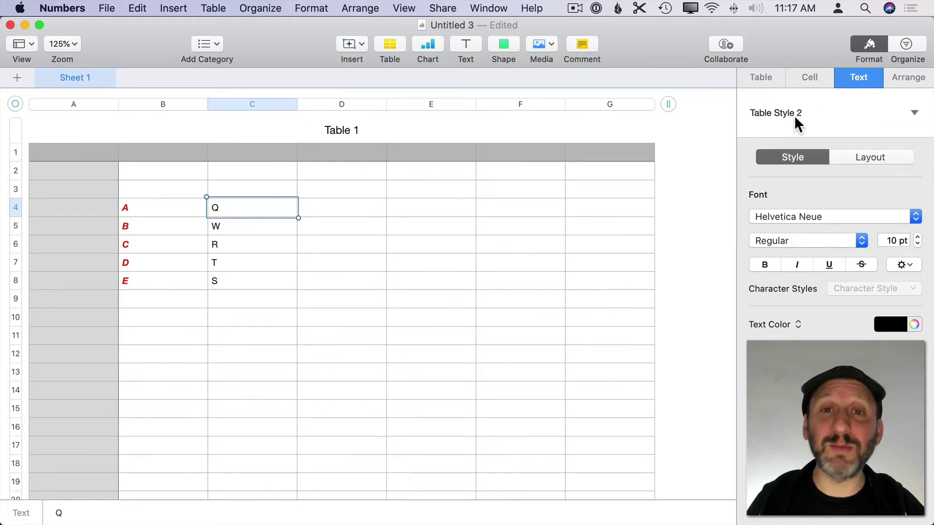
left_click(145, 204)
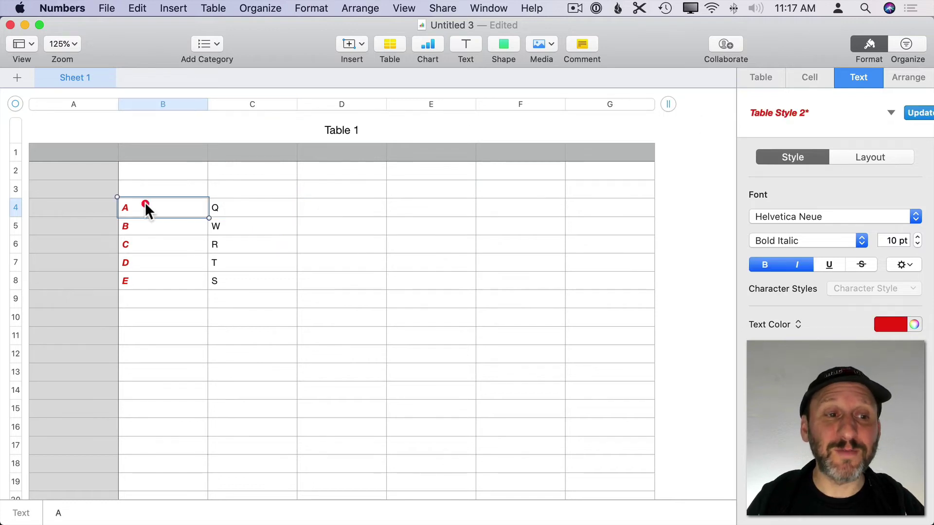
left_click(899, 113)
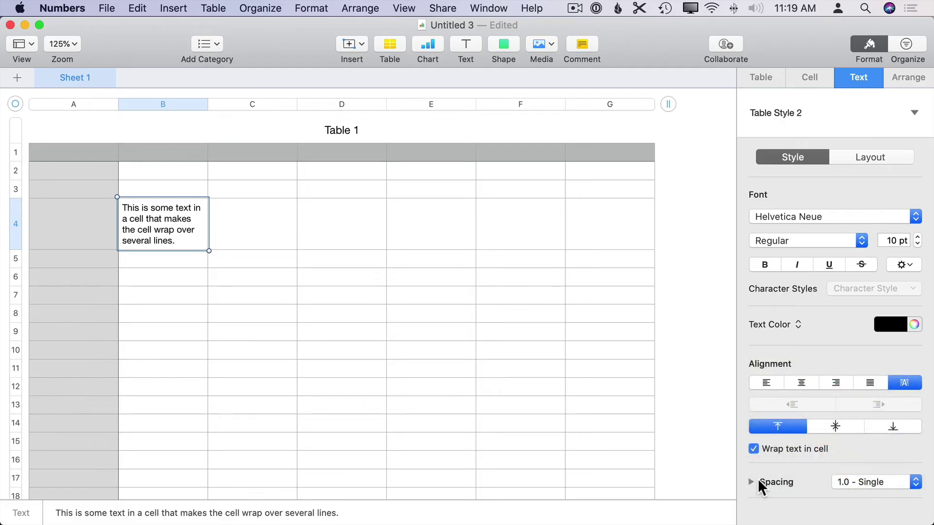
Turn off text wrapping for cell B4 and select the neighbouring cells its text runs across.
left_click(754, 449)
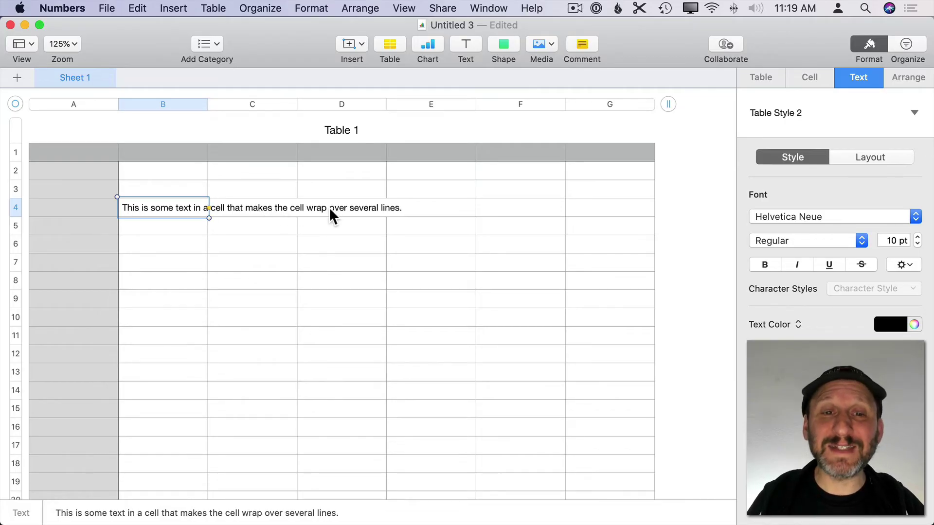
left_click(260, 212)
left_click(323, 211)
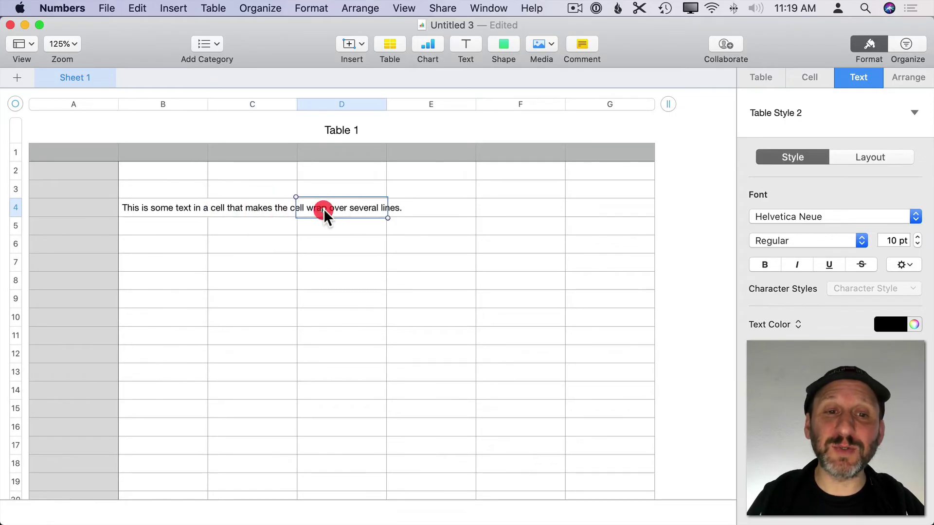
left_click(427, 204)
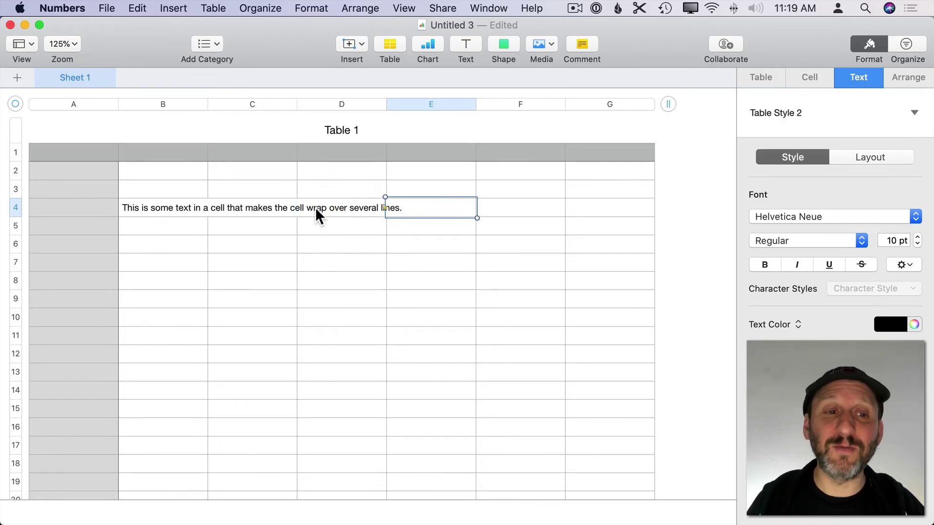
Enter 1 in cell C4 beside the unwrapped text, and select cell B4.
left_click(253, 204)
left_click(253, 208)
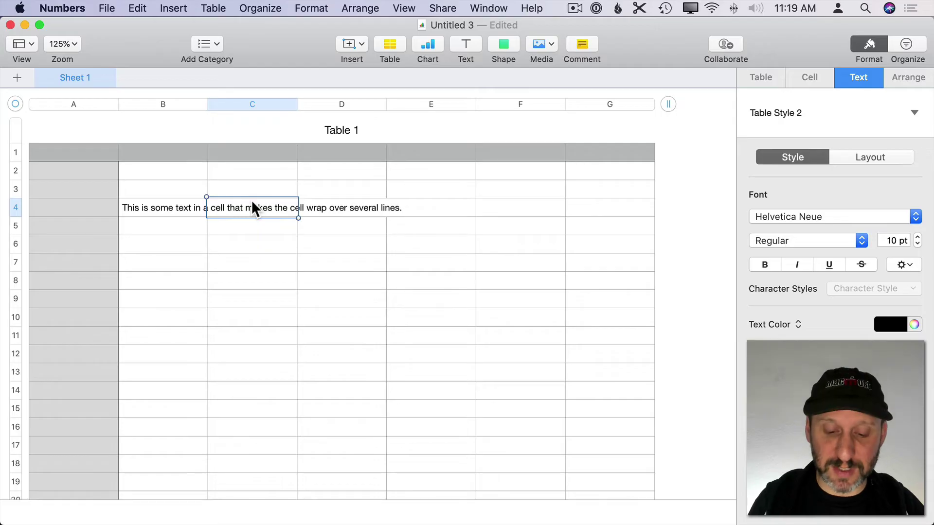
type("1")
key("Return")
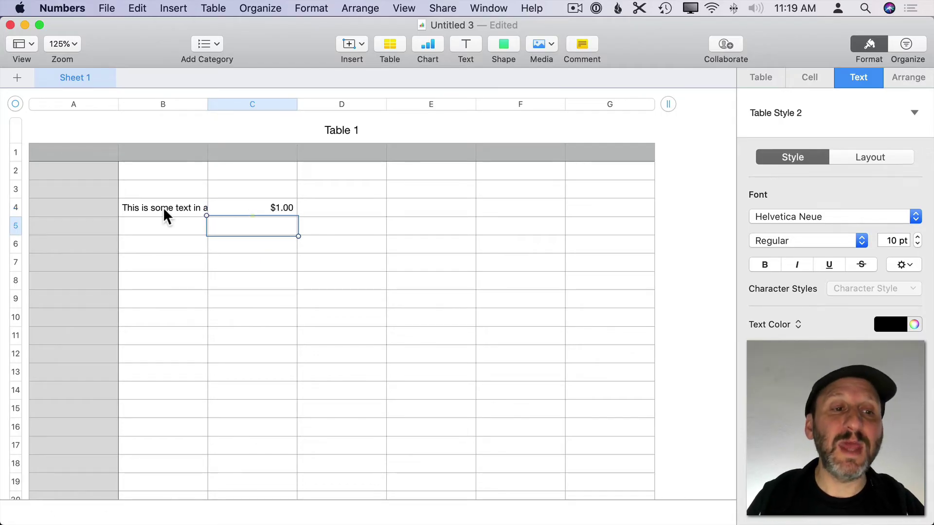
left_click(185, 208)
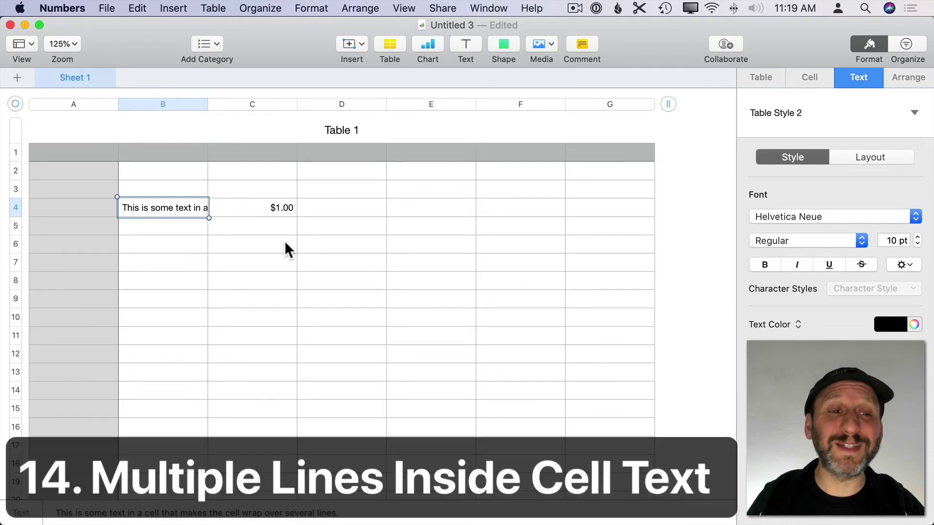
Enter "Line one." in cell C7.
left_click(242, 266)
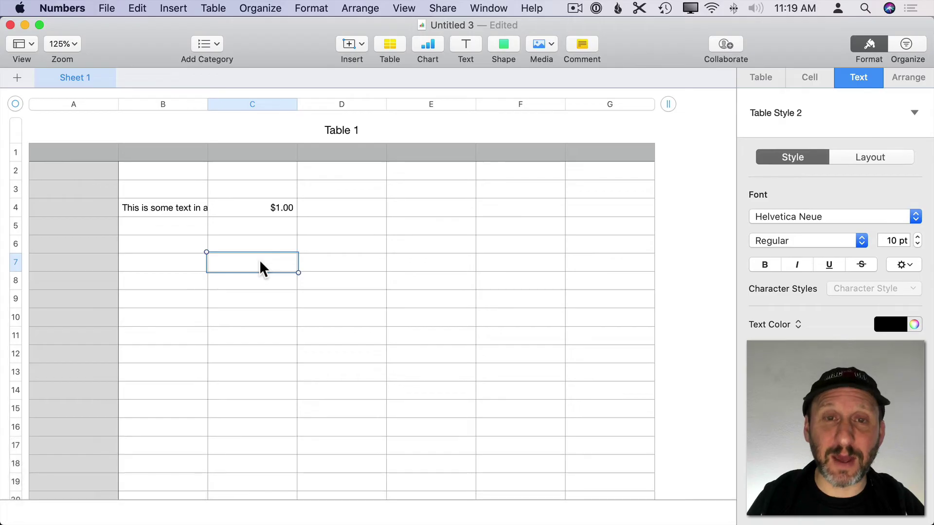
type("Line one.")
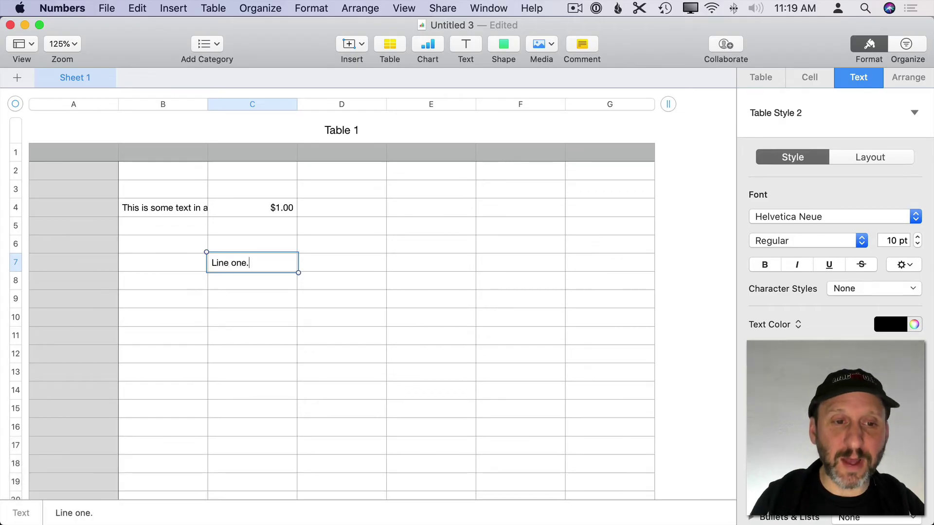
key("Return")
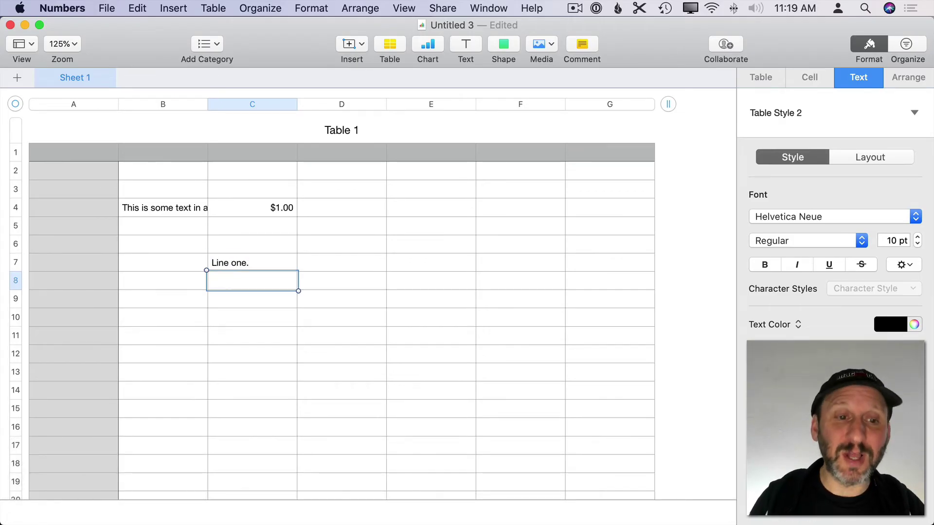
Add a line break and "Line two." inside cell C7, followed by another line break.
left_click(234, 265)
left_click(232, 262)
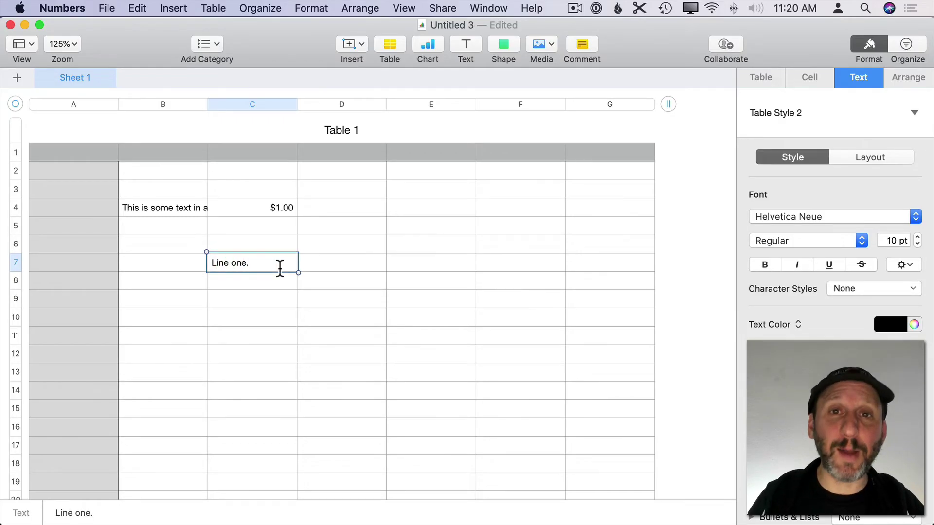
key("alt+Return")
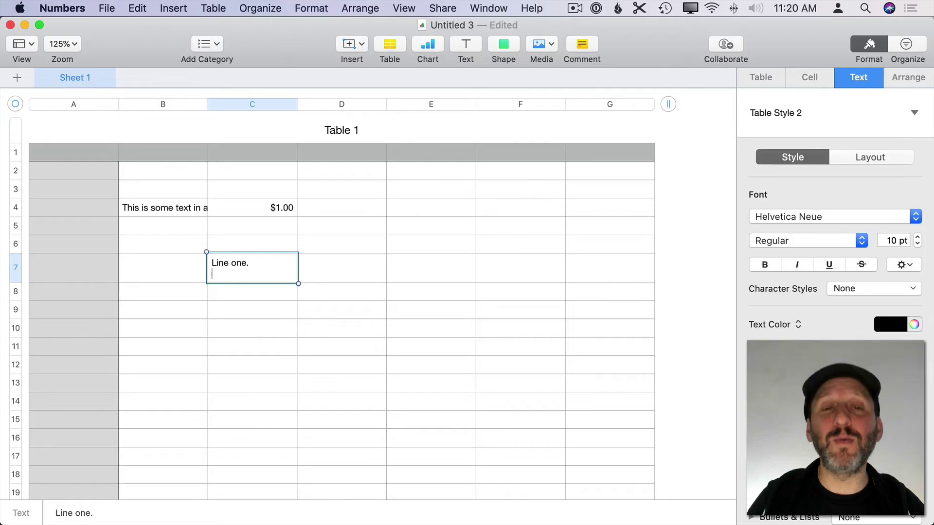
type("Line two.")
key("alt+Return")
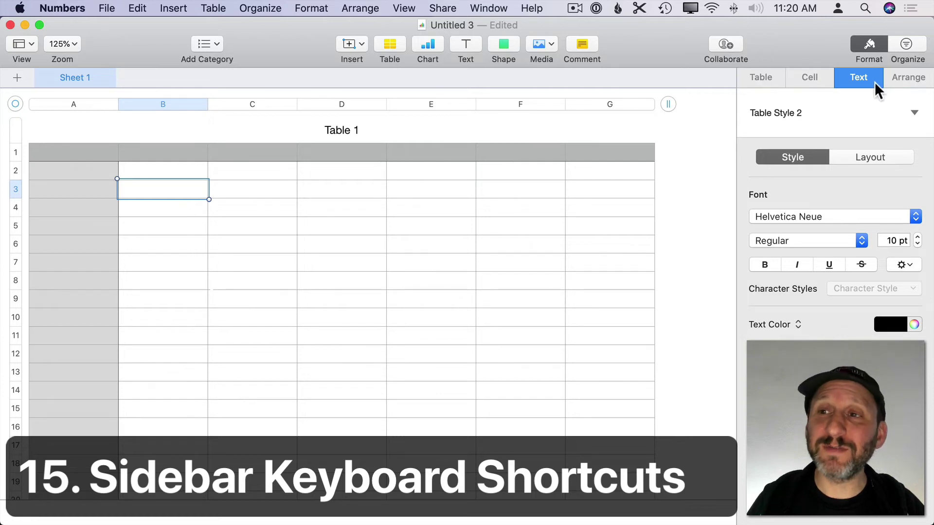
Show the Organize sidebar, return to the Format sidebar, and look up the commands for moving between inspector tabs.
left_click(909, 45)
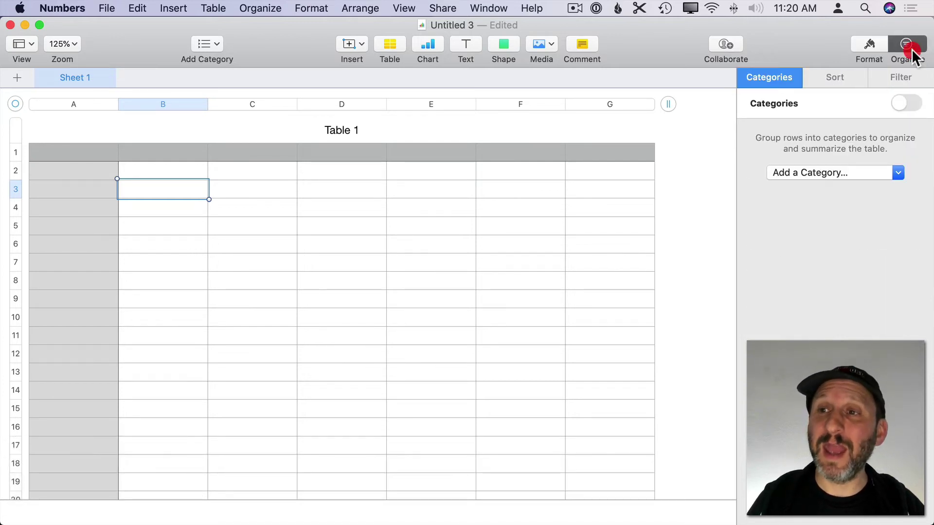
left_click(864, 47)
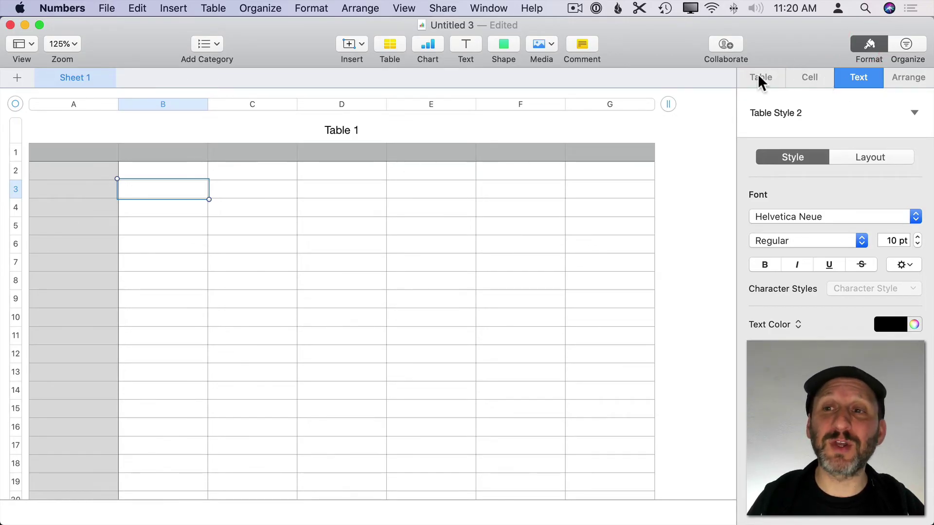
left_click(409, 7)
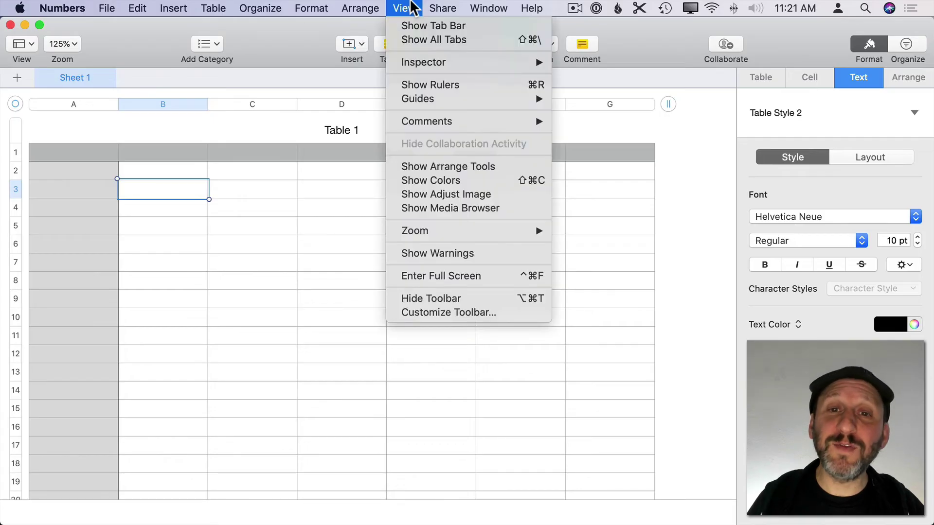
mouse_move(421, 62)
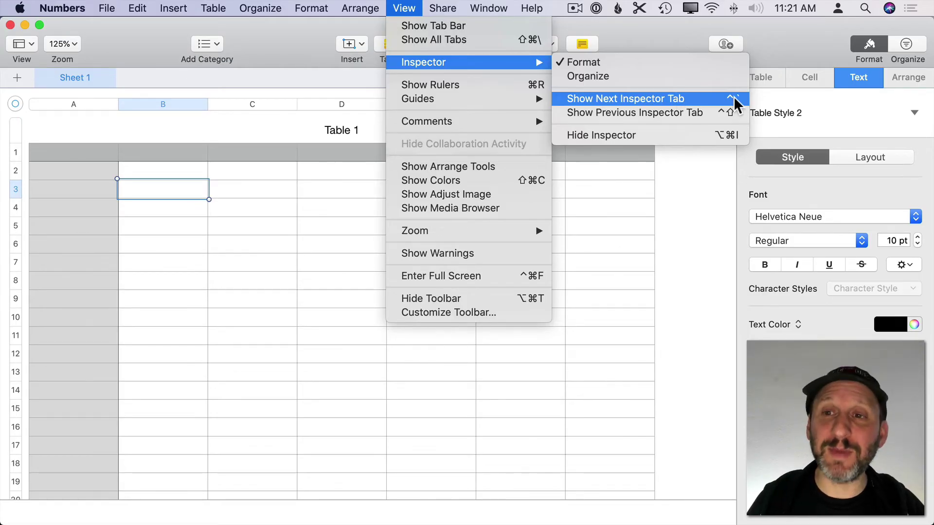
left_click(733, 115)
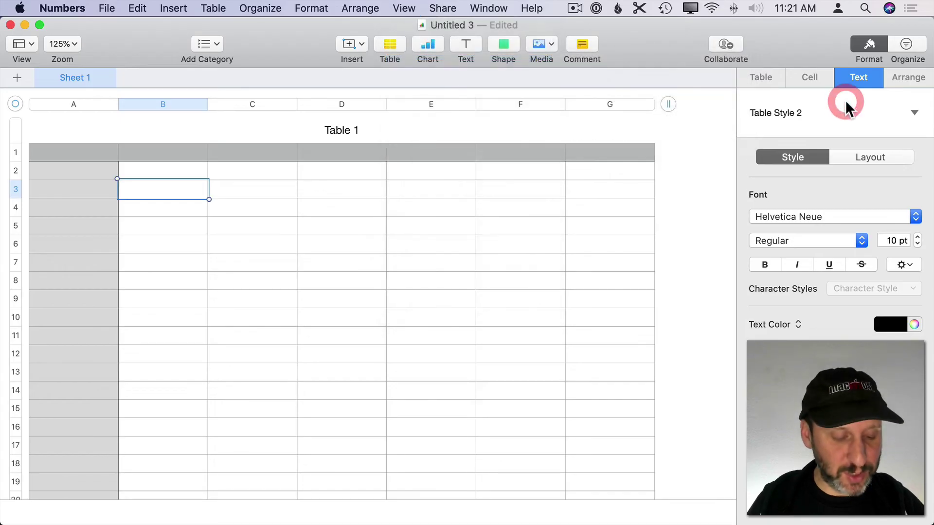
Cycle through the Format sidebar's tabs back to Text, and switch between the Organize and Format sidebars.
key("ctrl+grave")
key("ctrl+grave")
key("ctrl+grave")
key("ctrl+grave")
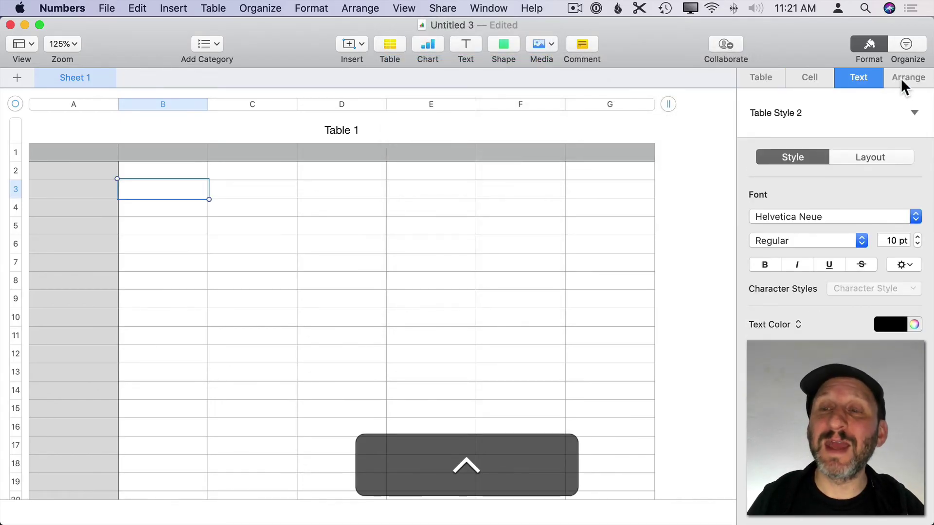
left_click(902, 42)
left_click(872, 41)
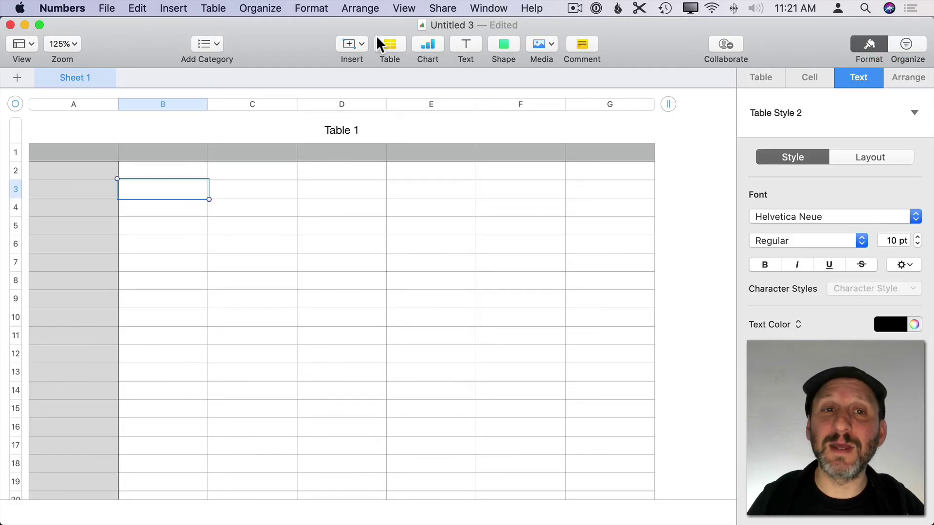
left_click(403, 8)
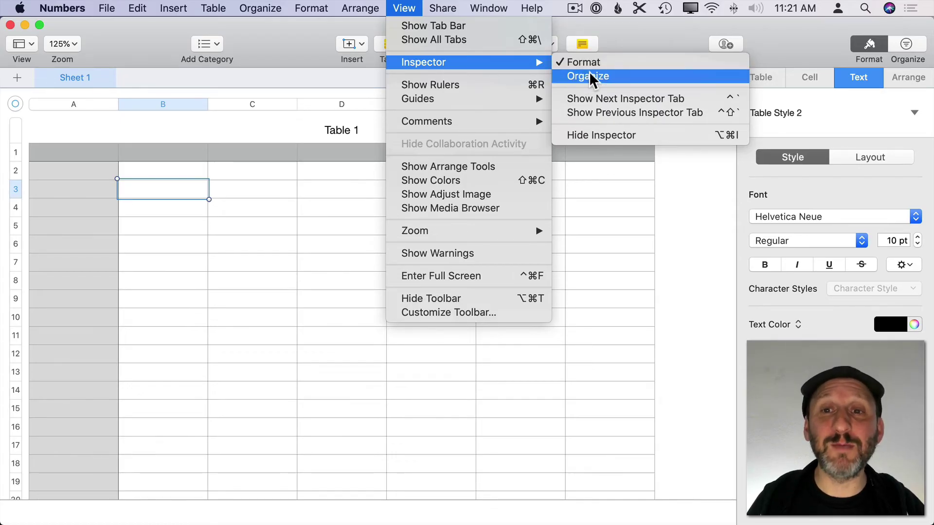
left_click(904, 44)
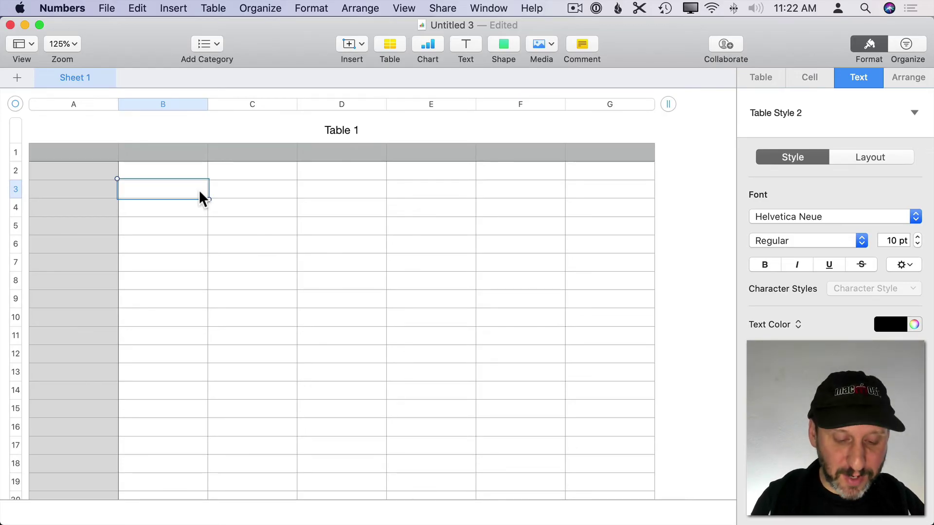
Enter "Big Company, Inc." in cell B3 and copy that text from inside the cell.
type("Big Company, Inc.")
key("Return")
double_click(168, 185)
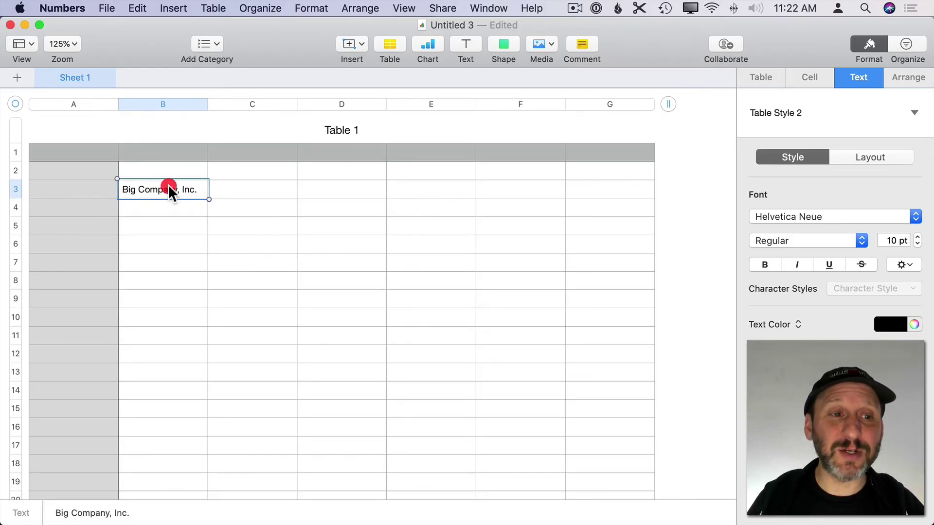
key("super+a")
key("super+c")
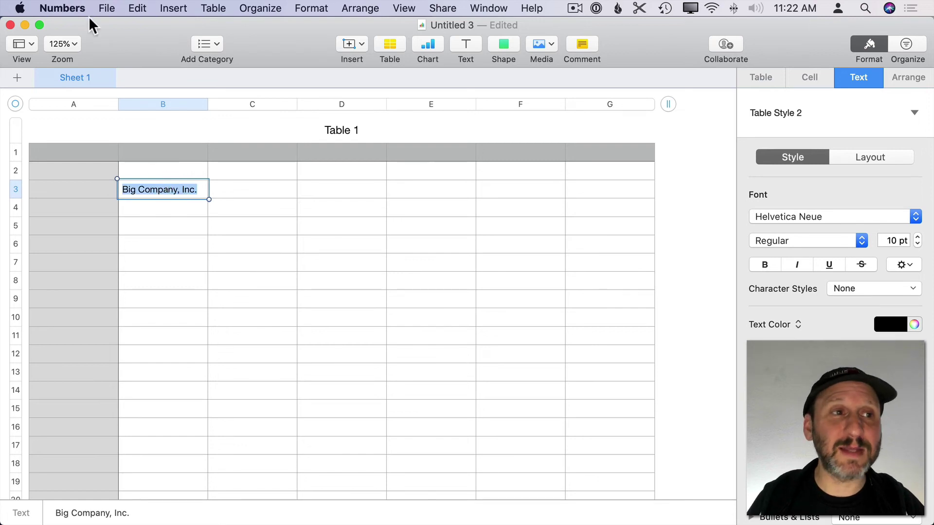
Add an Auto-Correction text replacement that turns "bci" into the copied "Big Company, Inc." and close the preferences.
left_click(68, 9)
left_click(72, 46)
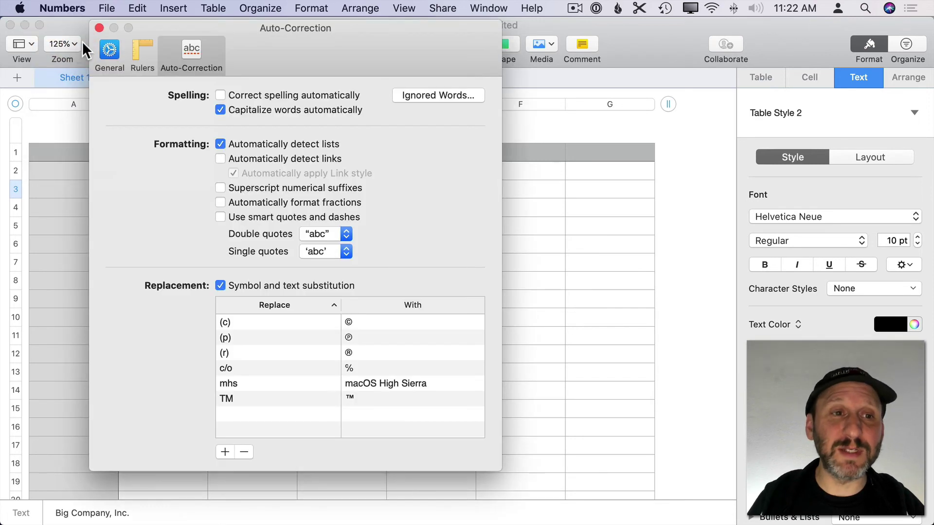
left_click(197, 51)
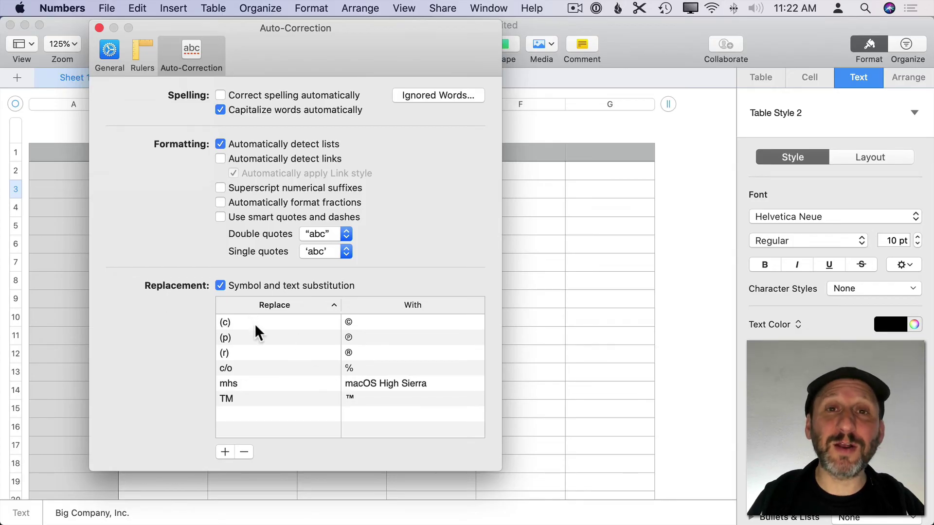
left_click(223, 453)
type("bci")
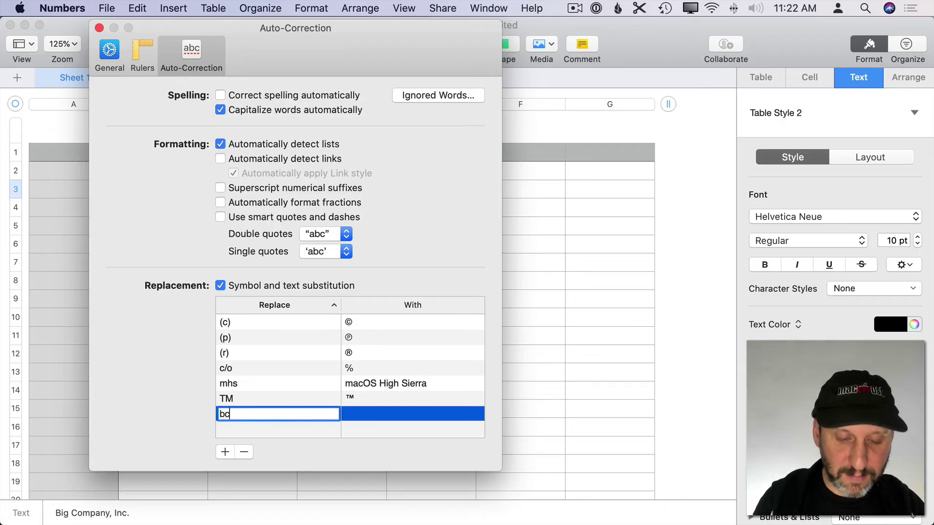
left_click(386, 412)
key("super+v")
key("super+a")
key("Return")
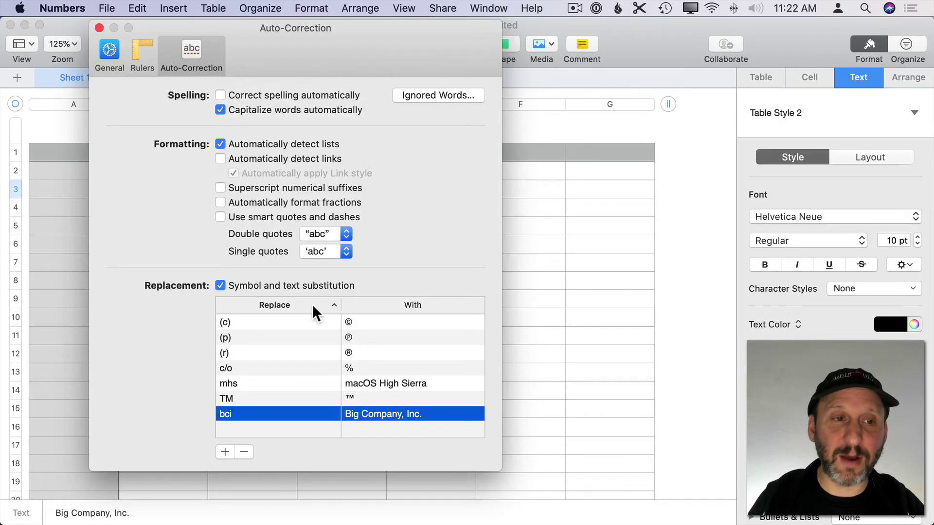
left_click(100, 28)
Use the "bci" shortcut to enter "Big Company, Inc." in cell B4.
left_click(182, 208)
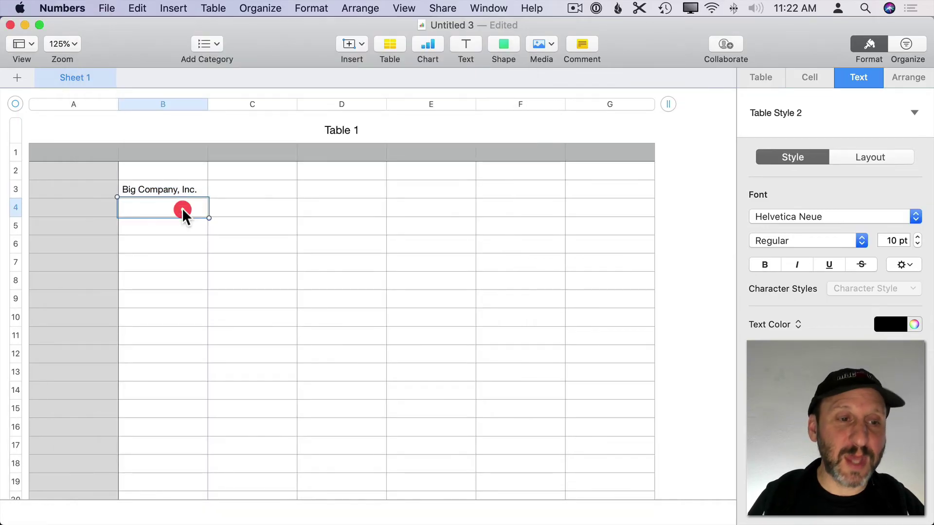
type("bci")
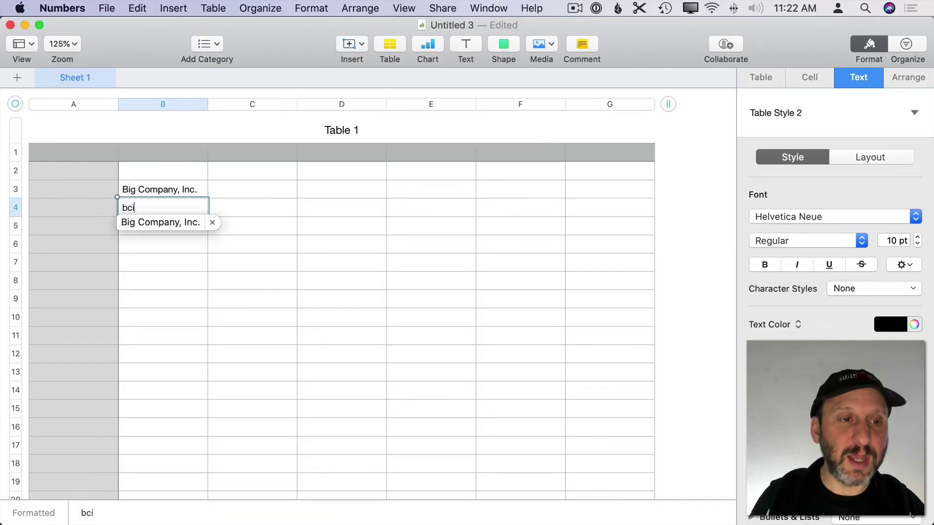
key("Return")
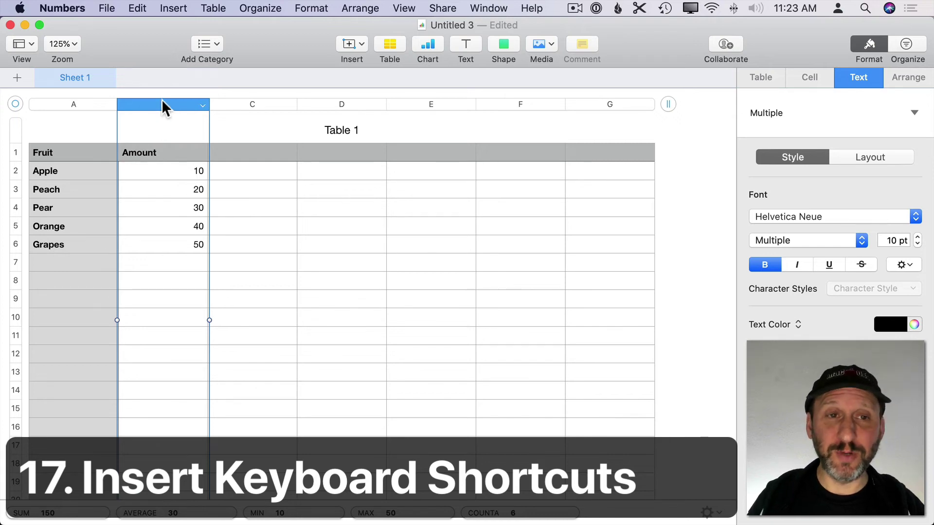
Insert an empty column after the Fruit column and another one before that new column.
left_click(214, 8)
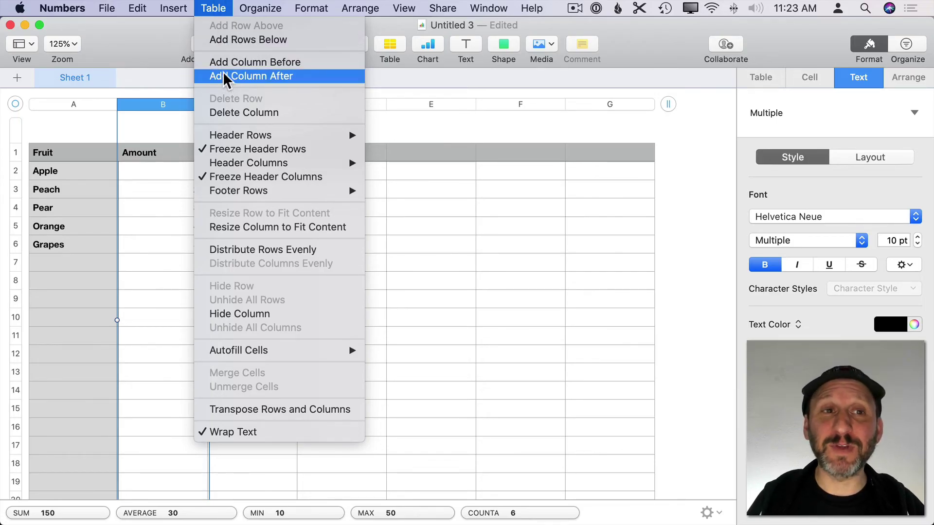
left_click(218, 7)
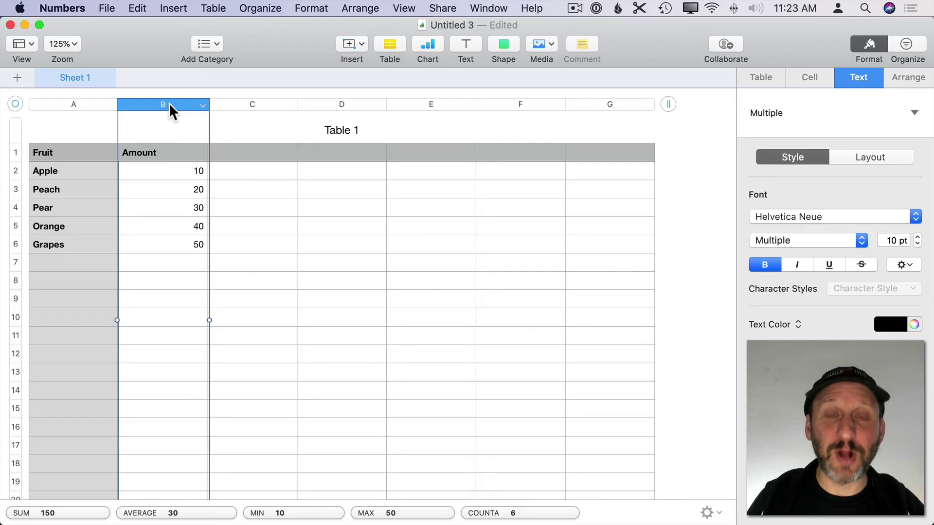
left_click(85, 105)
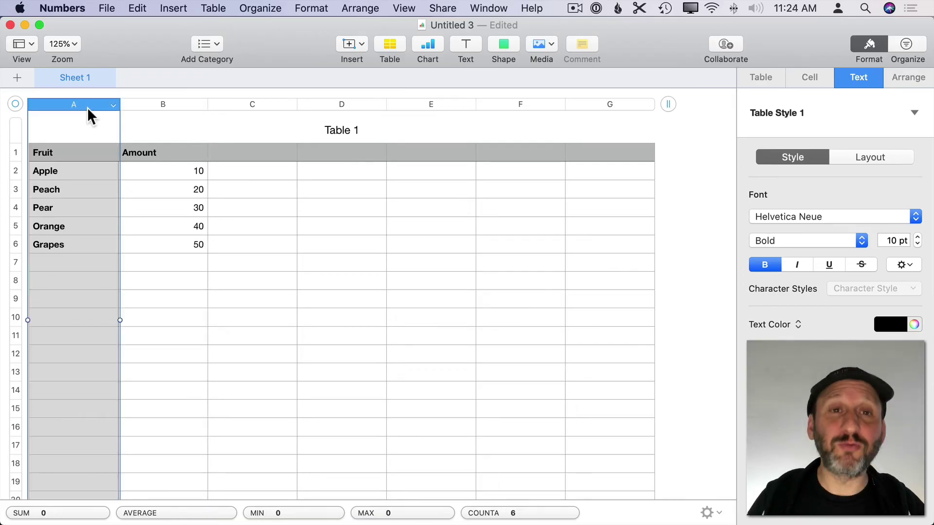
key("alt+Right")
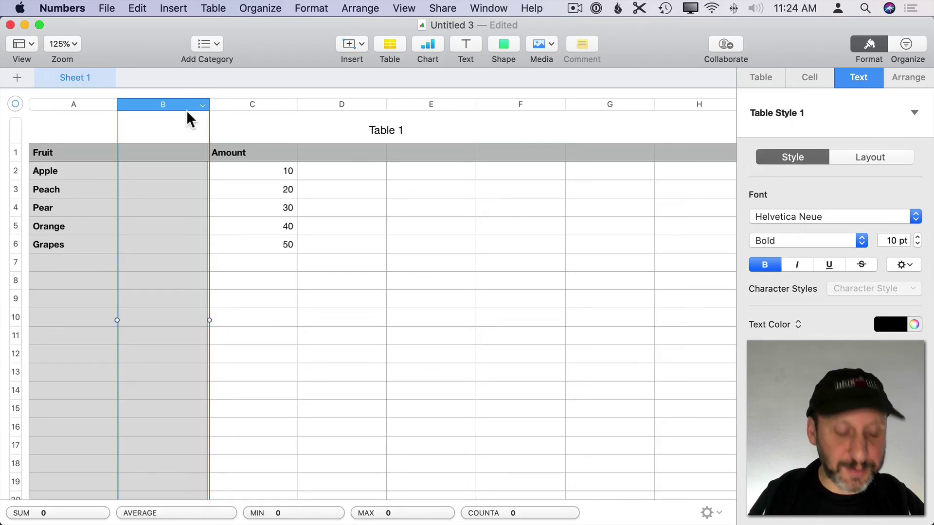
key("alt")
key("alt+Left")
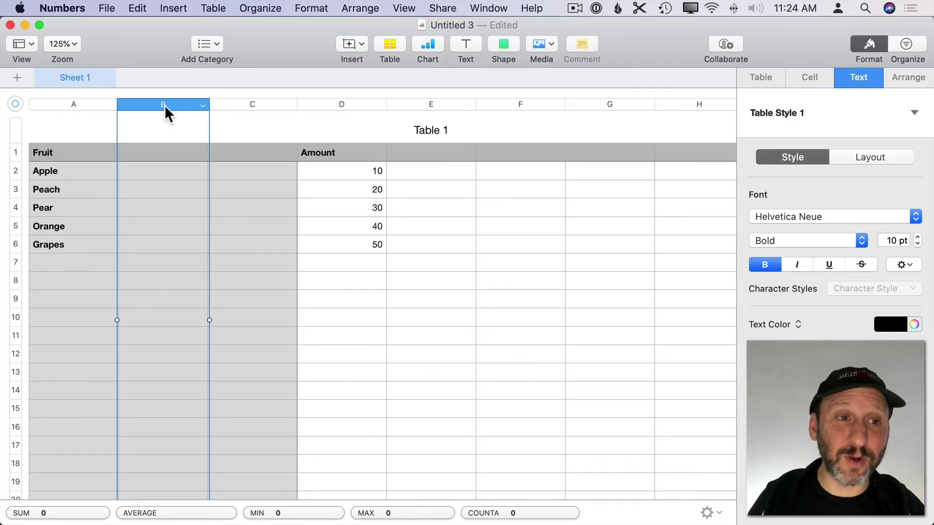
Insert an empty row above the Pear row and a second empty row directly below the new one.
left_click(16, 207)
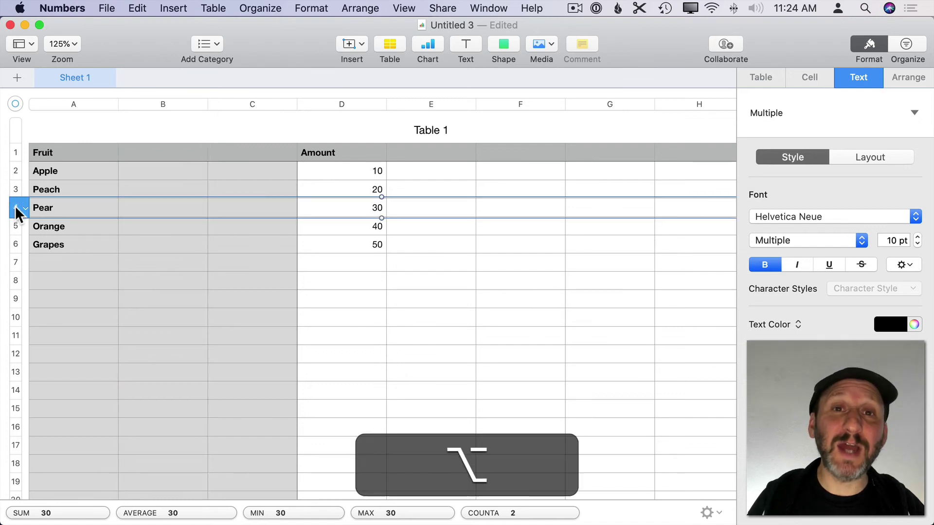
key("alt+Up")
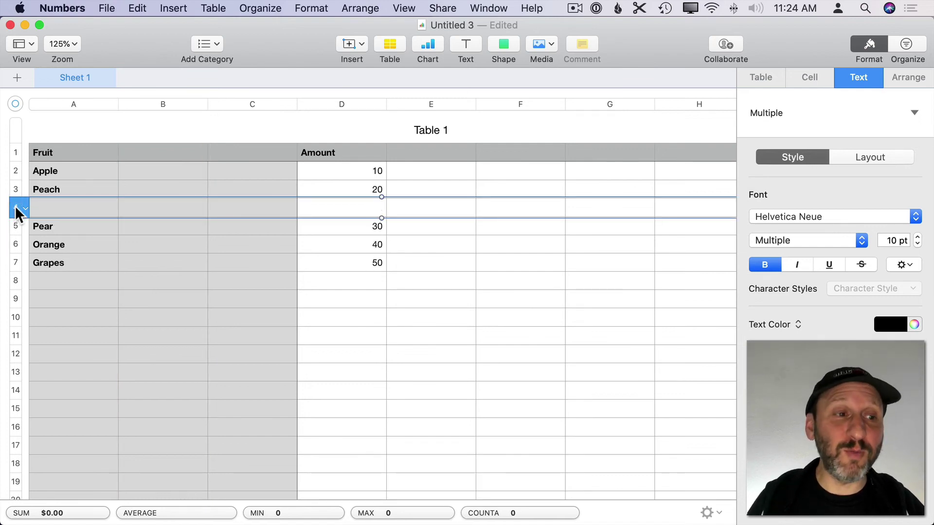
key("alt+Down")
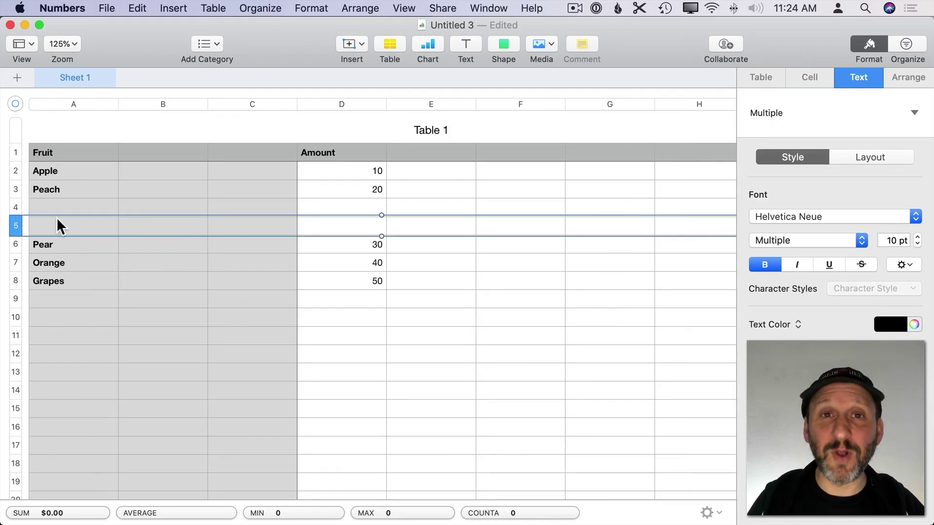
Insert several more empty rows in succession below row 5.
key("alt+Down")
key("alt+Down")
key("alt+Down")
key("alt+Down")
key("alt+Down")
key("alt+Down")
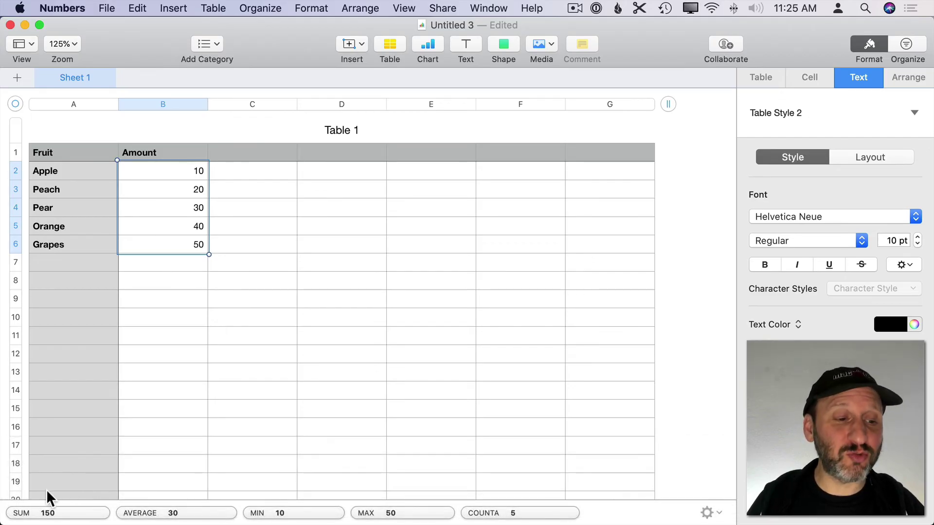
Place a live SUM of B2:B6 in cell B8 and open its formula for editing.
left_click_drag(39, 513, 163, 282)
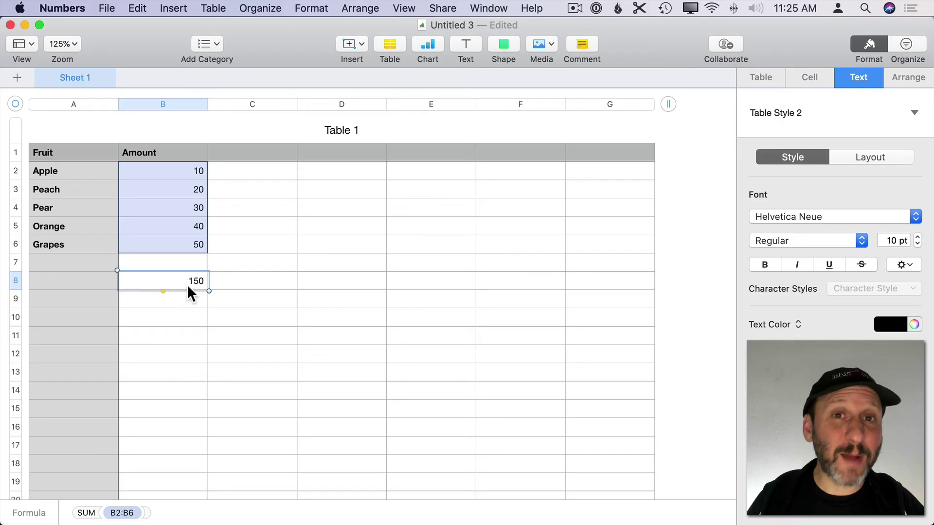
double_click(186, 283)
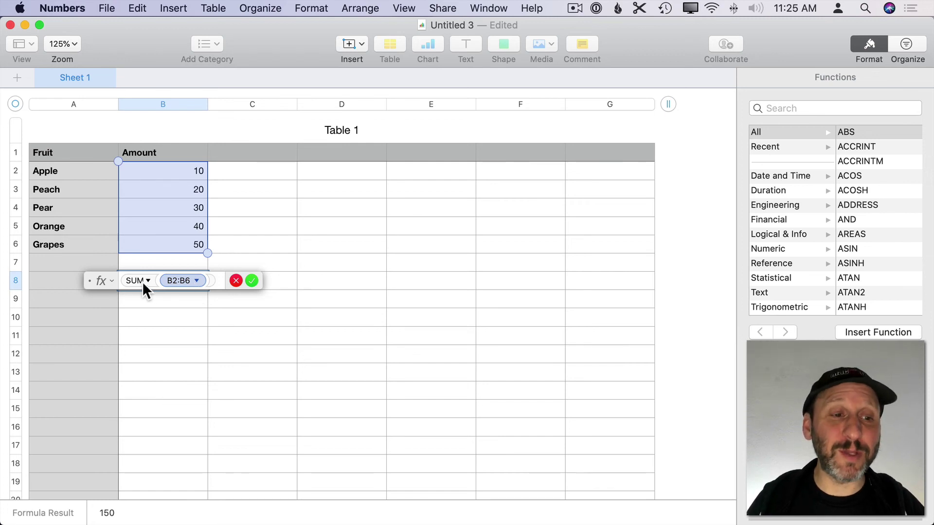
Accept the SUM formula in cell B8 and delete it from the cell.
left_click(252, 280)
left_click(190, 280)
key("Delete")
Select the amounts in B2:B6 and add PRODUCT to the quick calculations shown for the selection.
left_click(192, 167)
left_click_drag(191, 167, 185, 237)
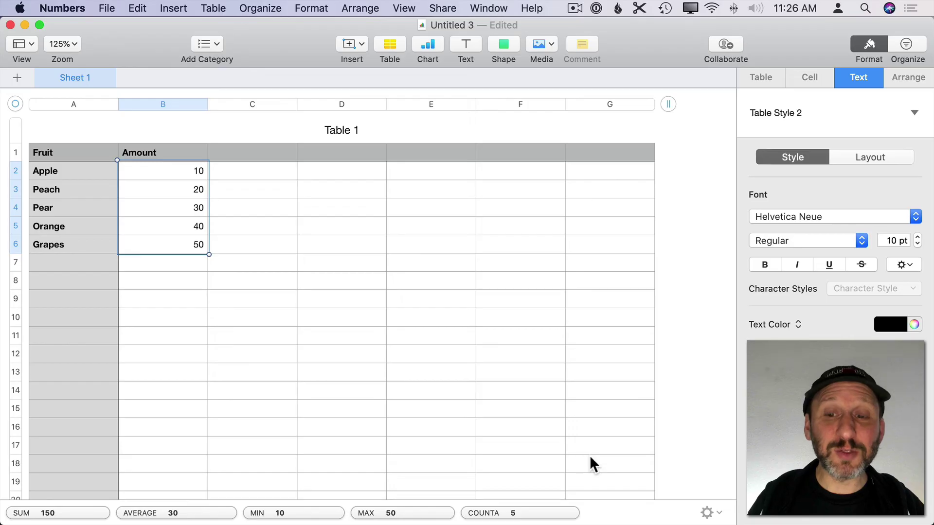
left_click(708, 513)
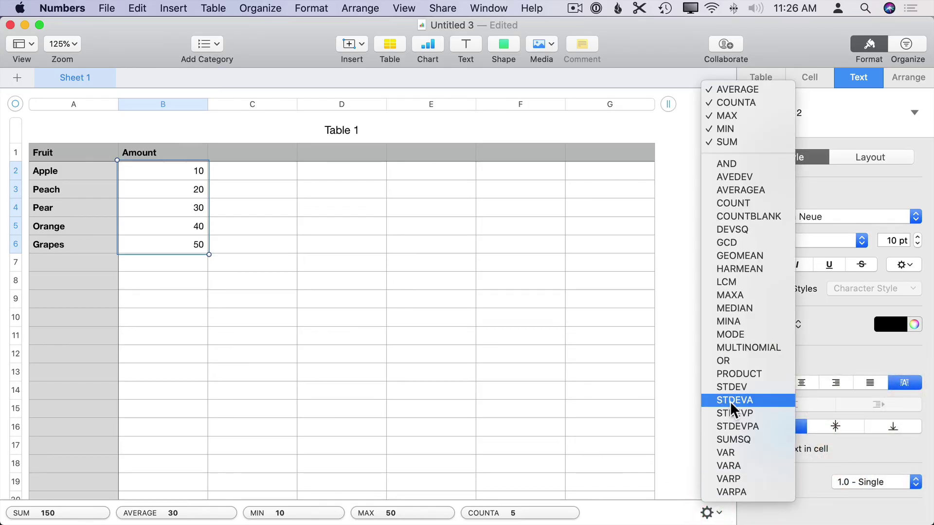
left_click(733, 373)
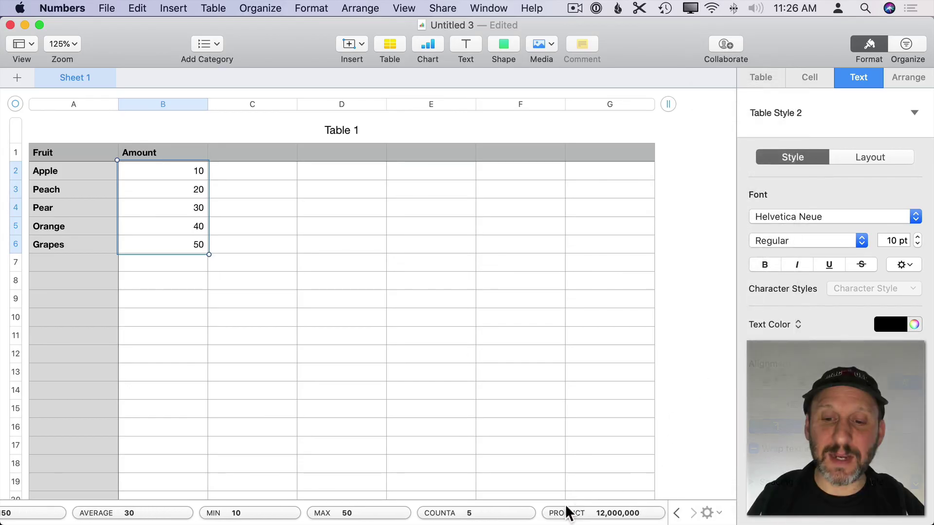
Sort the table in ascending order by the Amount column.
left_click(186, 186)
left_click_drag(185, 180, 185, 170)
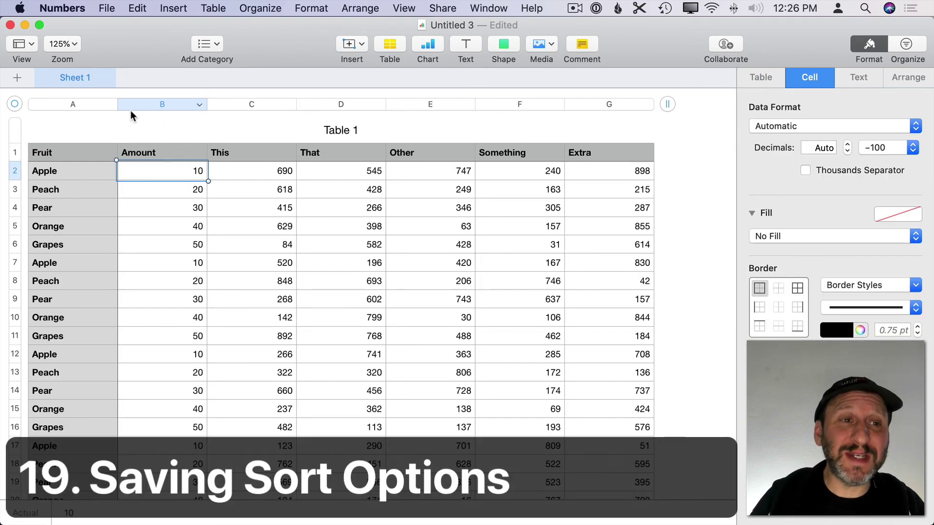
left_click(199, 104)
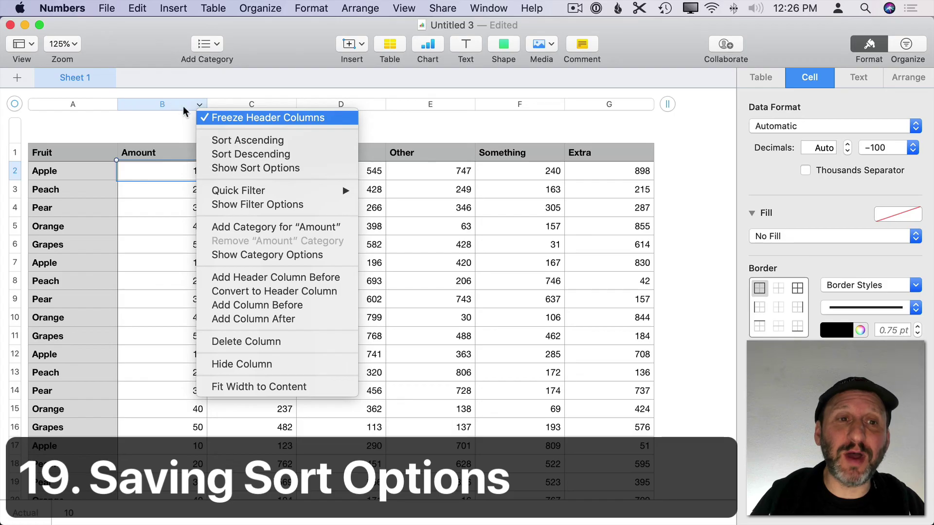
left_click(226, 140)
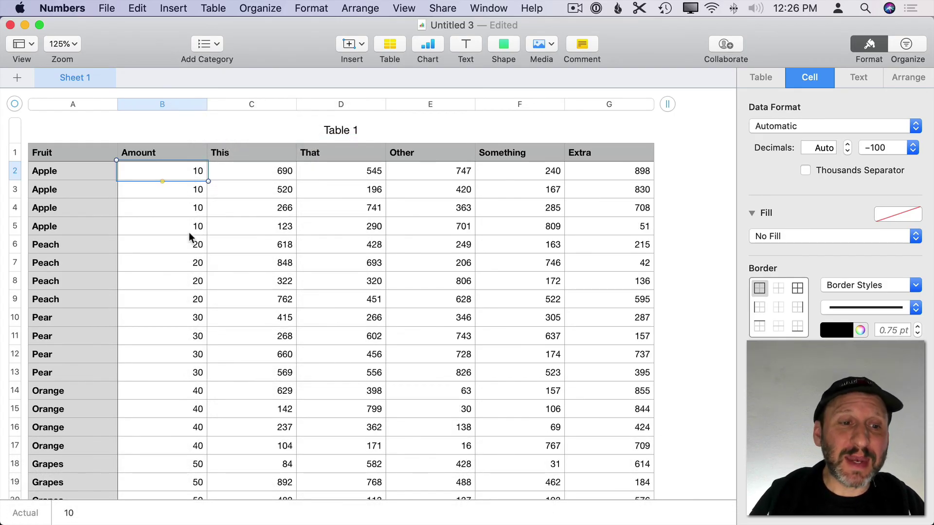
Set the first Peach row's amount in cell B6 to 90.
left_click(176, 245)
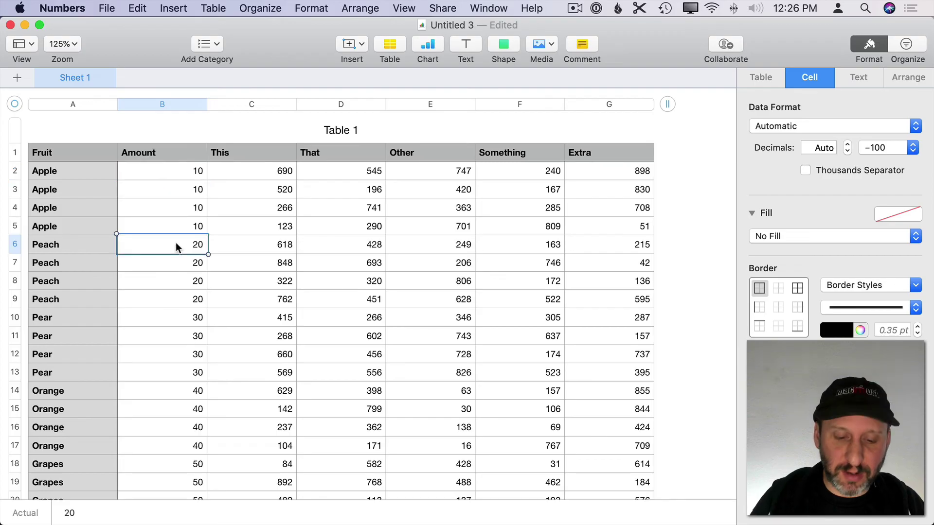
type("90")
key("Return")
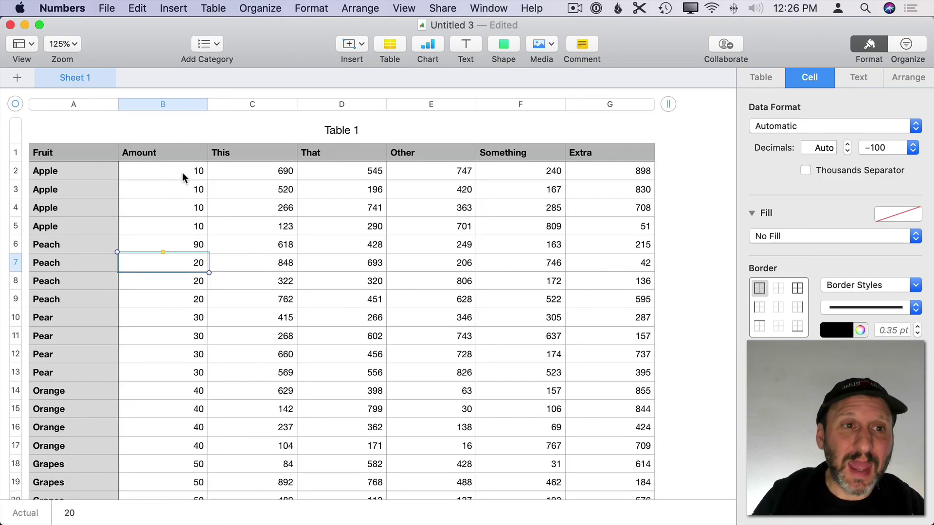
View the sort choices for the Amount column, then undo the last change to cell B6.
left_click(198, 104)
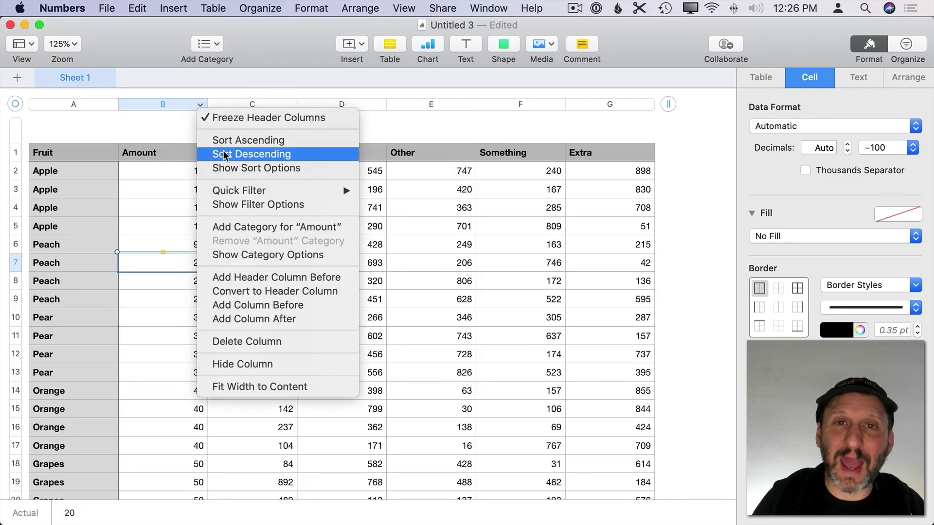
left_click(167, 117)
key("super+z")
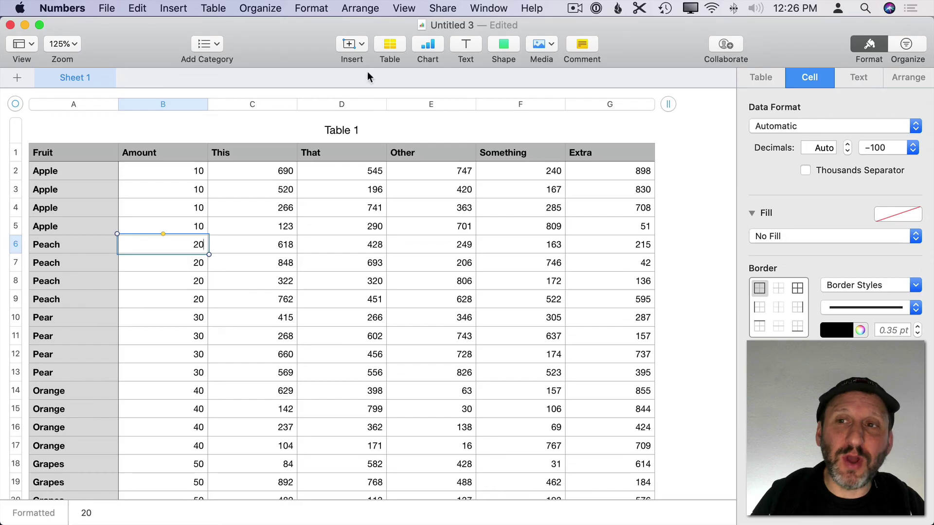
Add a saved sort rule for the entire table that orders rows by Amount, ascending.
left_click(885, 45)
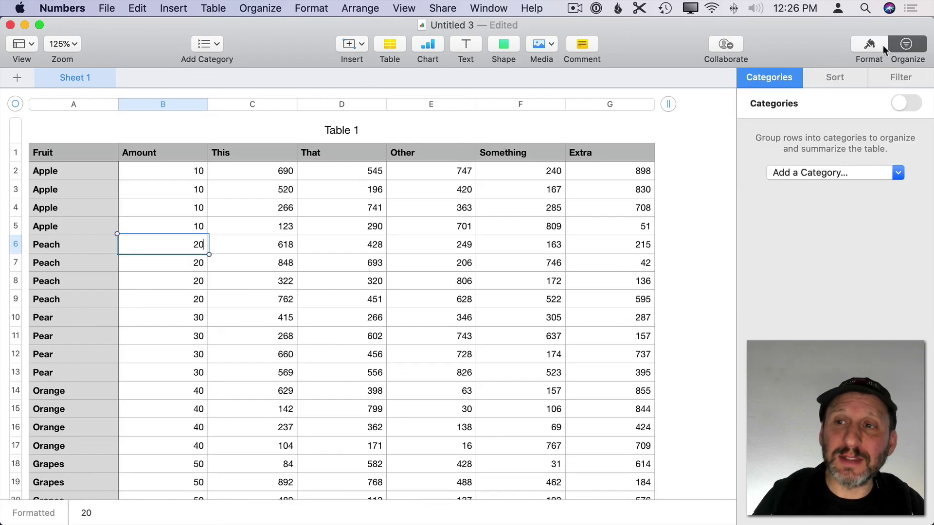
left_click(834, 74)
left_click(808, 198)
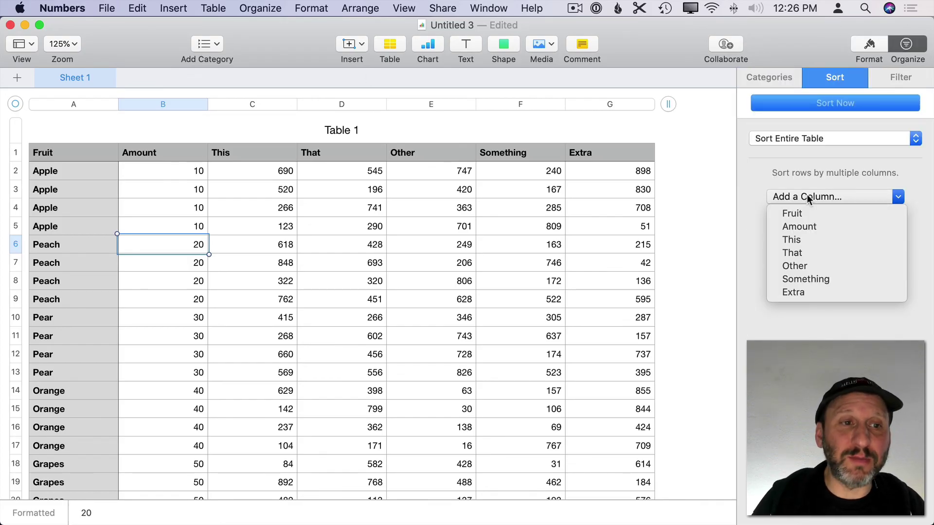
left_click(802, 224)
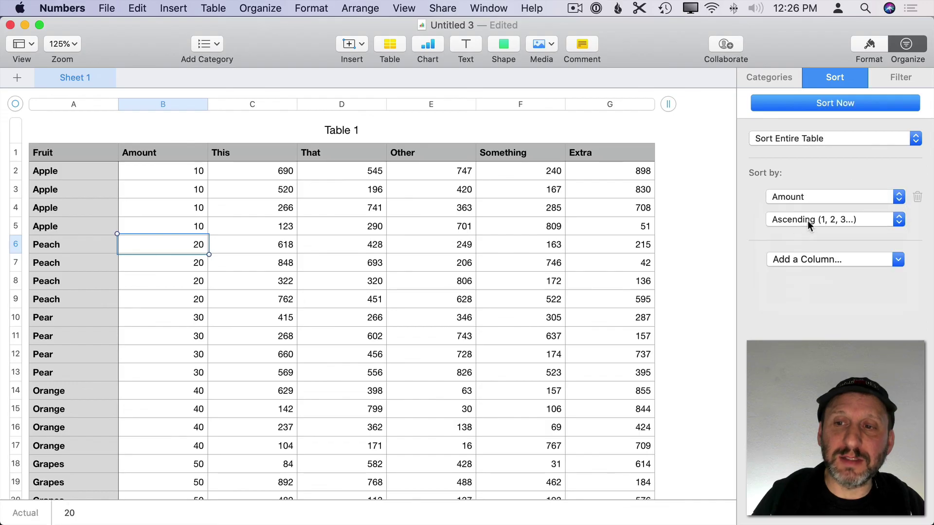
left_click(198, 103)
left_click(214, 142)
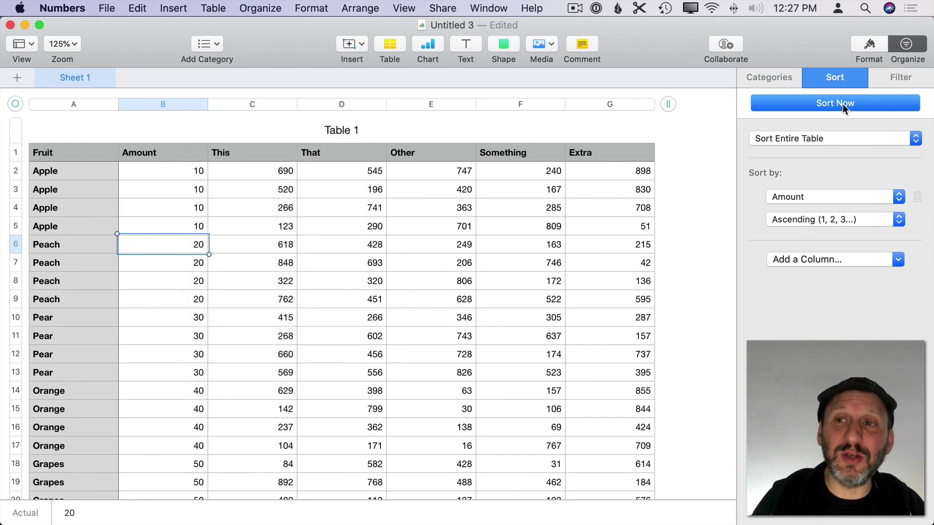
Replace the amount in cell B6 of the first Peach row with 90.
left_click(184, 244)
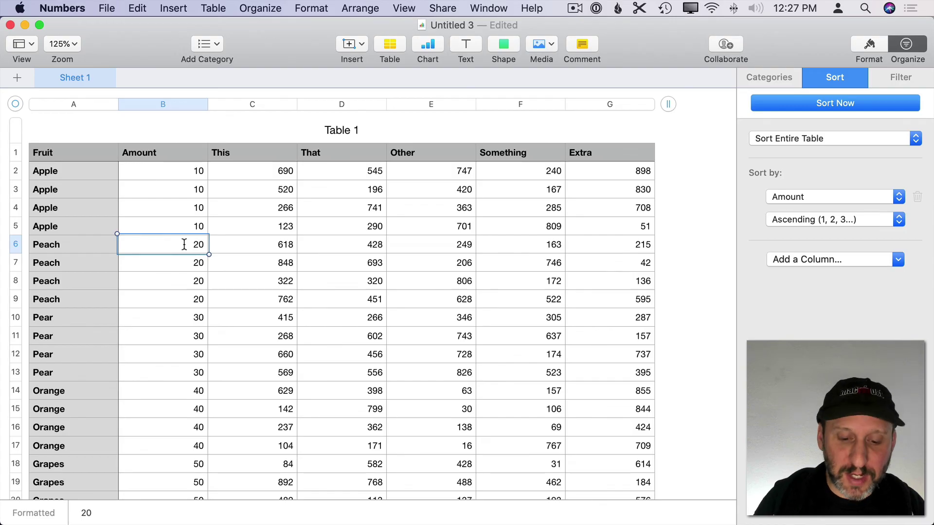
key("Delete")
type("9")
key("Return")
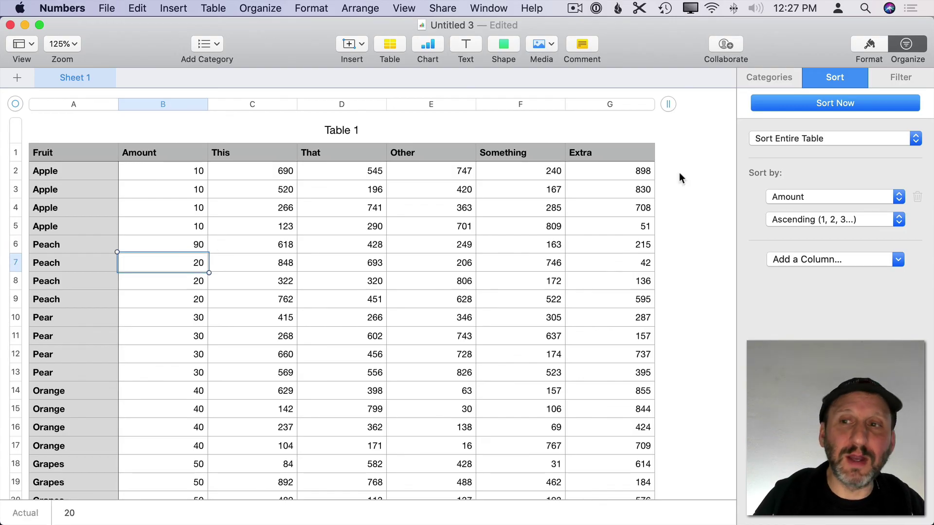
Apply the saved Amount sort rule to re-sort the whole table.
left_click(822, 104)
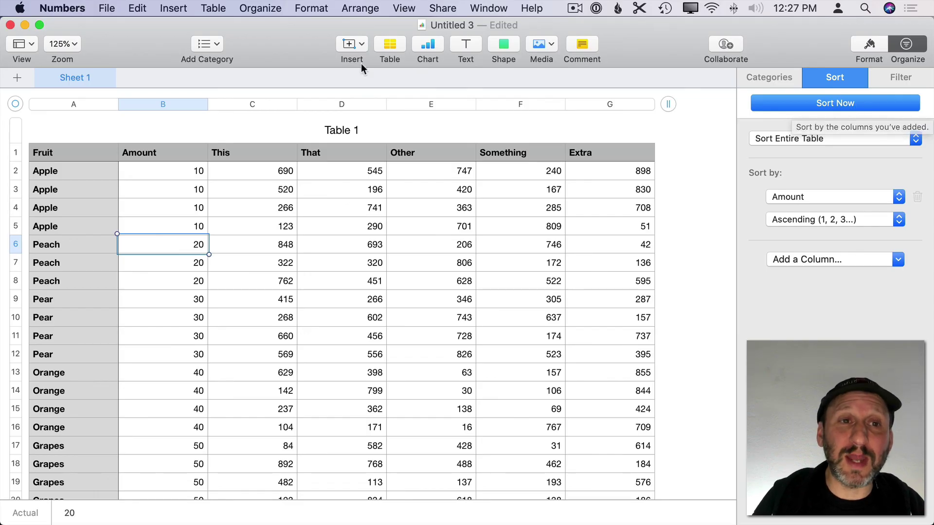
left_click(258, 6)
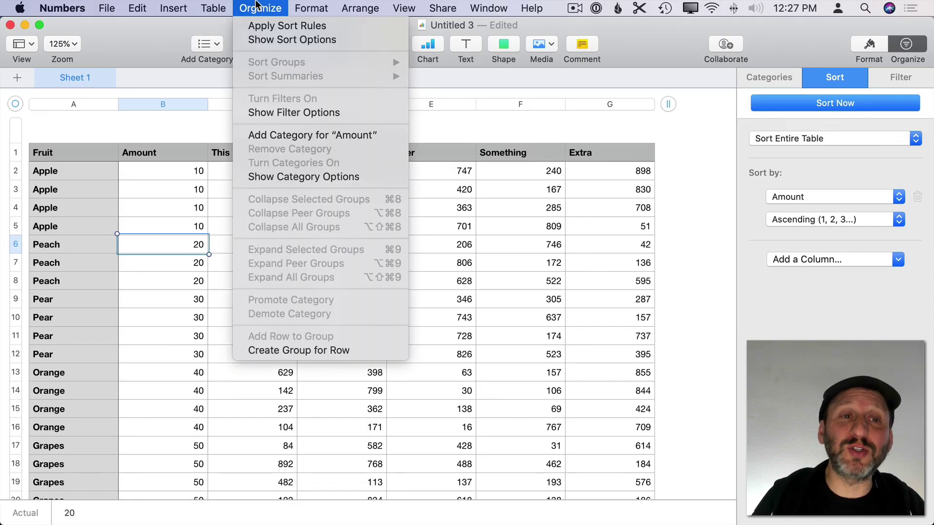
left_click(264, 26)
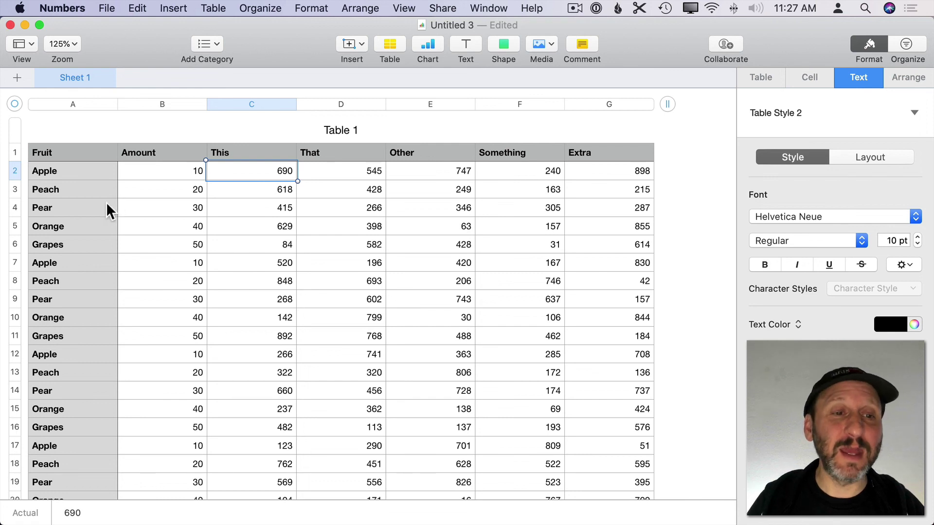
Select the Pear cell A4 and move the selection down the Fruit column to cell A9.
left_click(81, 206)
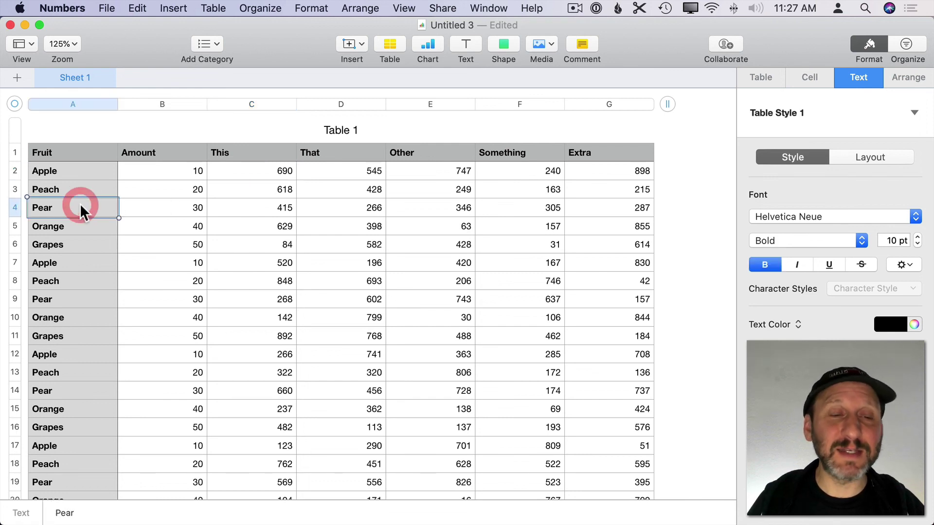
key("Down")
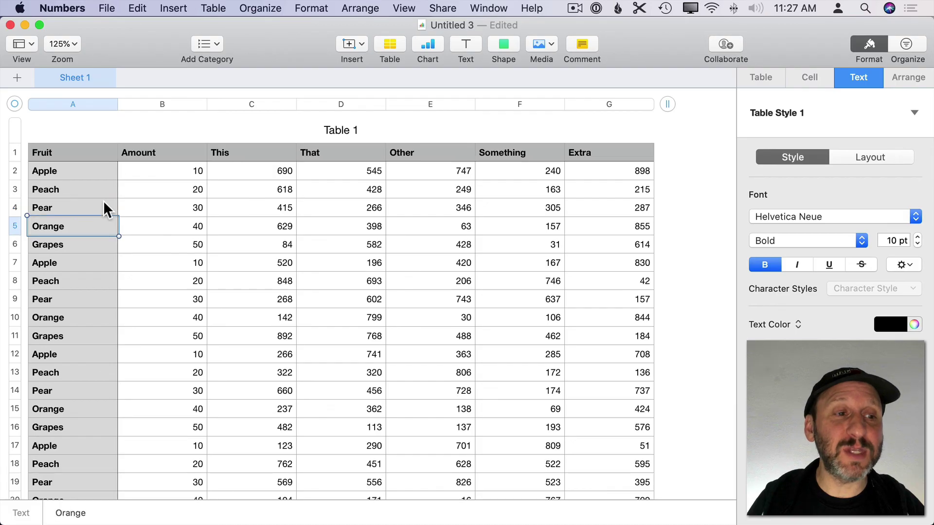
key("Down")
key("Down")
key("Down")
key("Down")
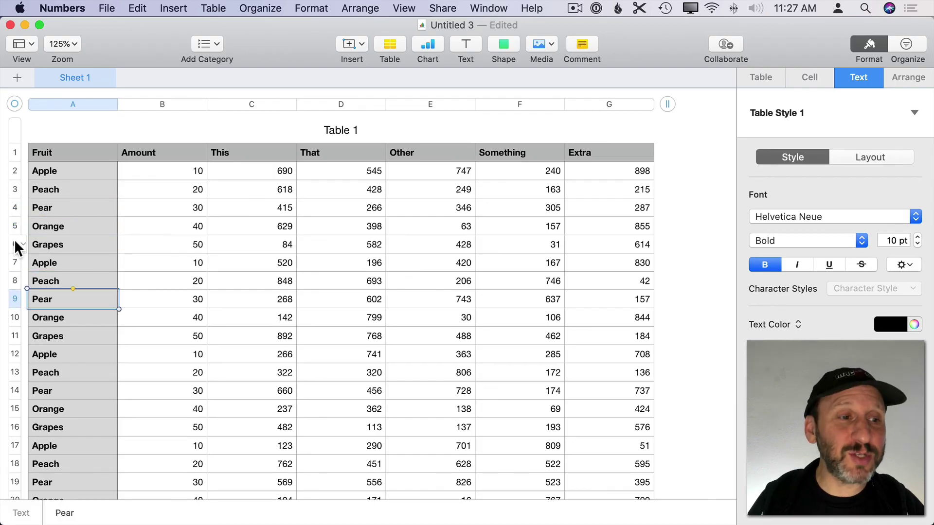
Select all of row 5 and move the row highlight down to row 8, back up to row 5, and down again to follow the data.
left_click(15, 226)
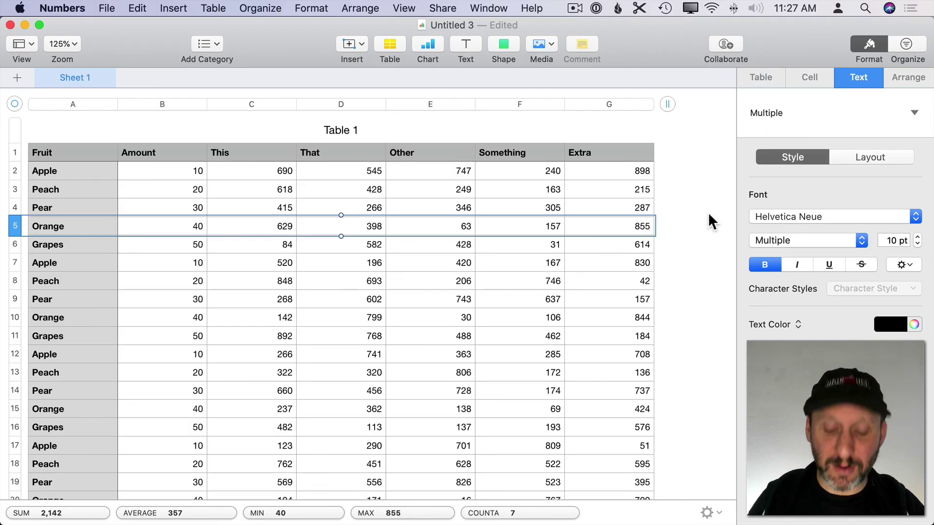
key("Down")
key("Down")
key("Down")
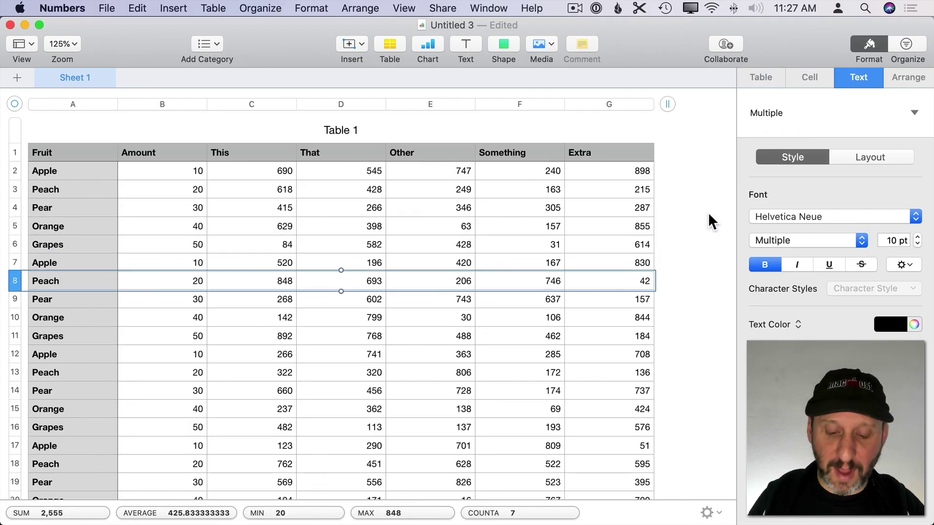
key("Up")
key("Up")
key("Up")
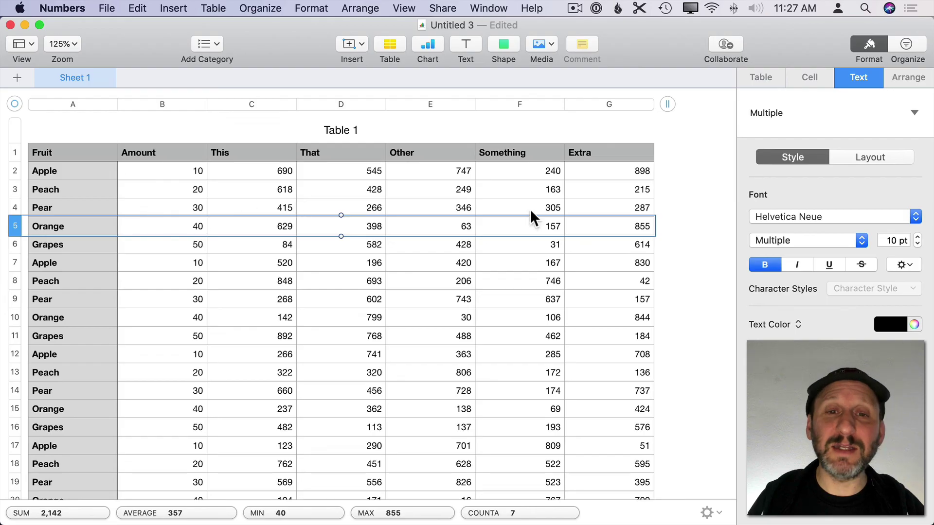
key("Down")
key("Down")
key("Down")
key("Down")
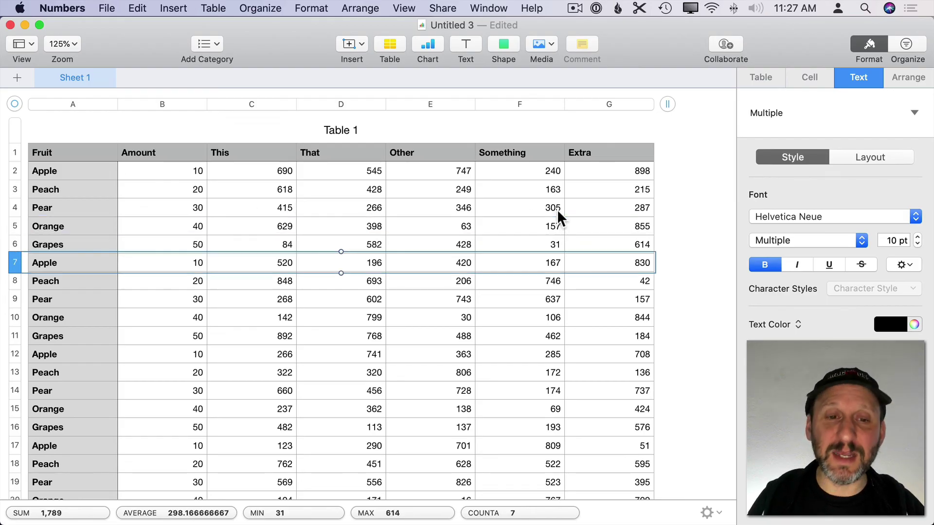